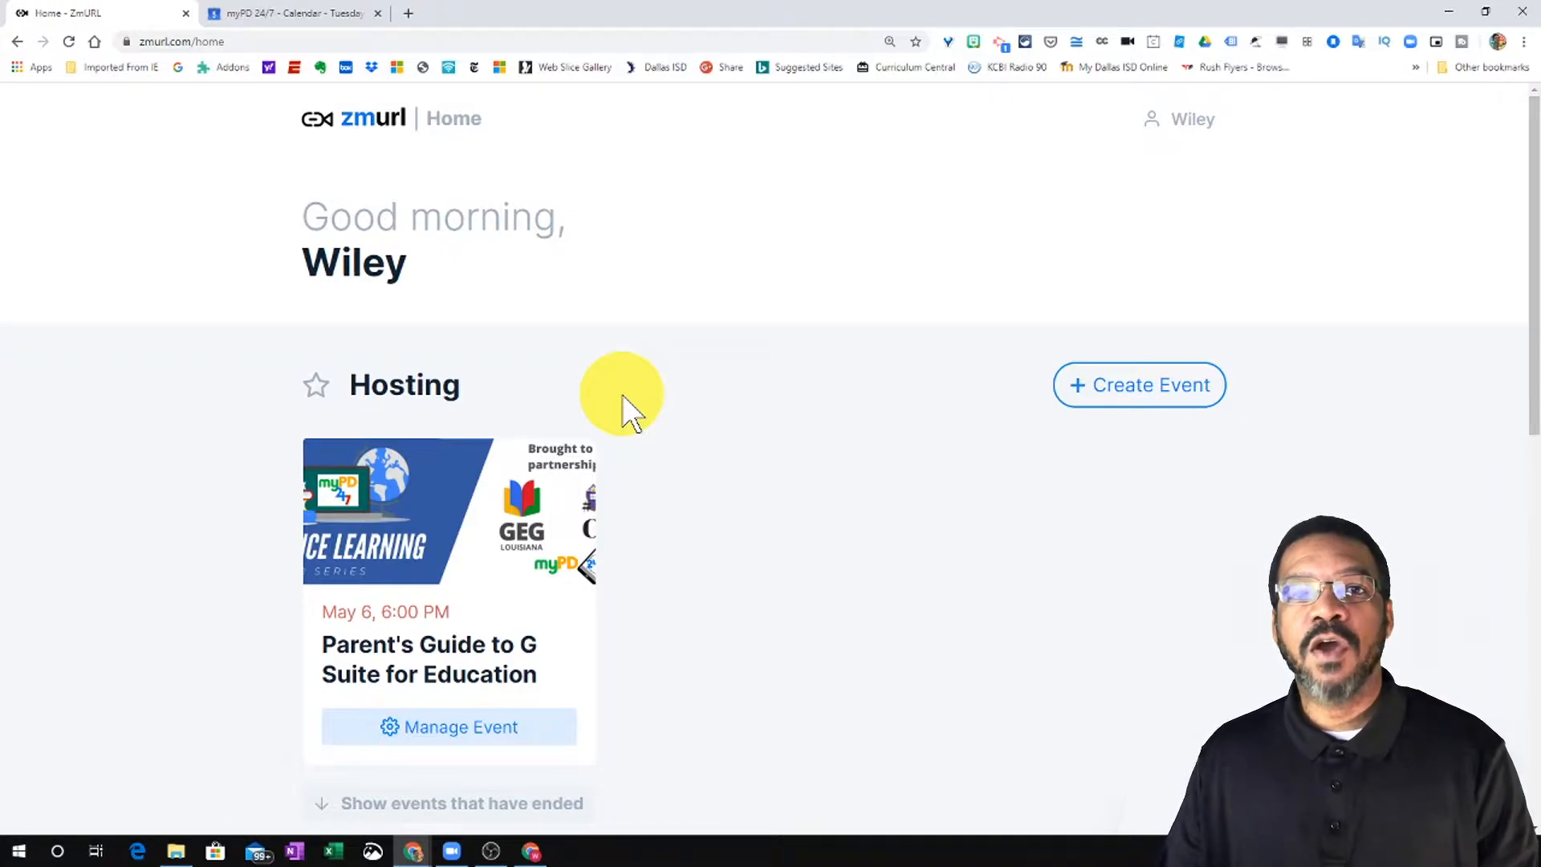
- Start a new zmurl event and browse the Our Picks cover photo choices
{"action": "left_click", "coordinate": [1125, 394]}
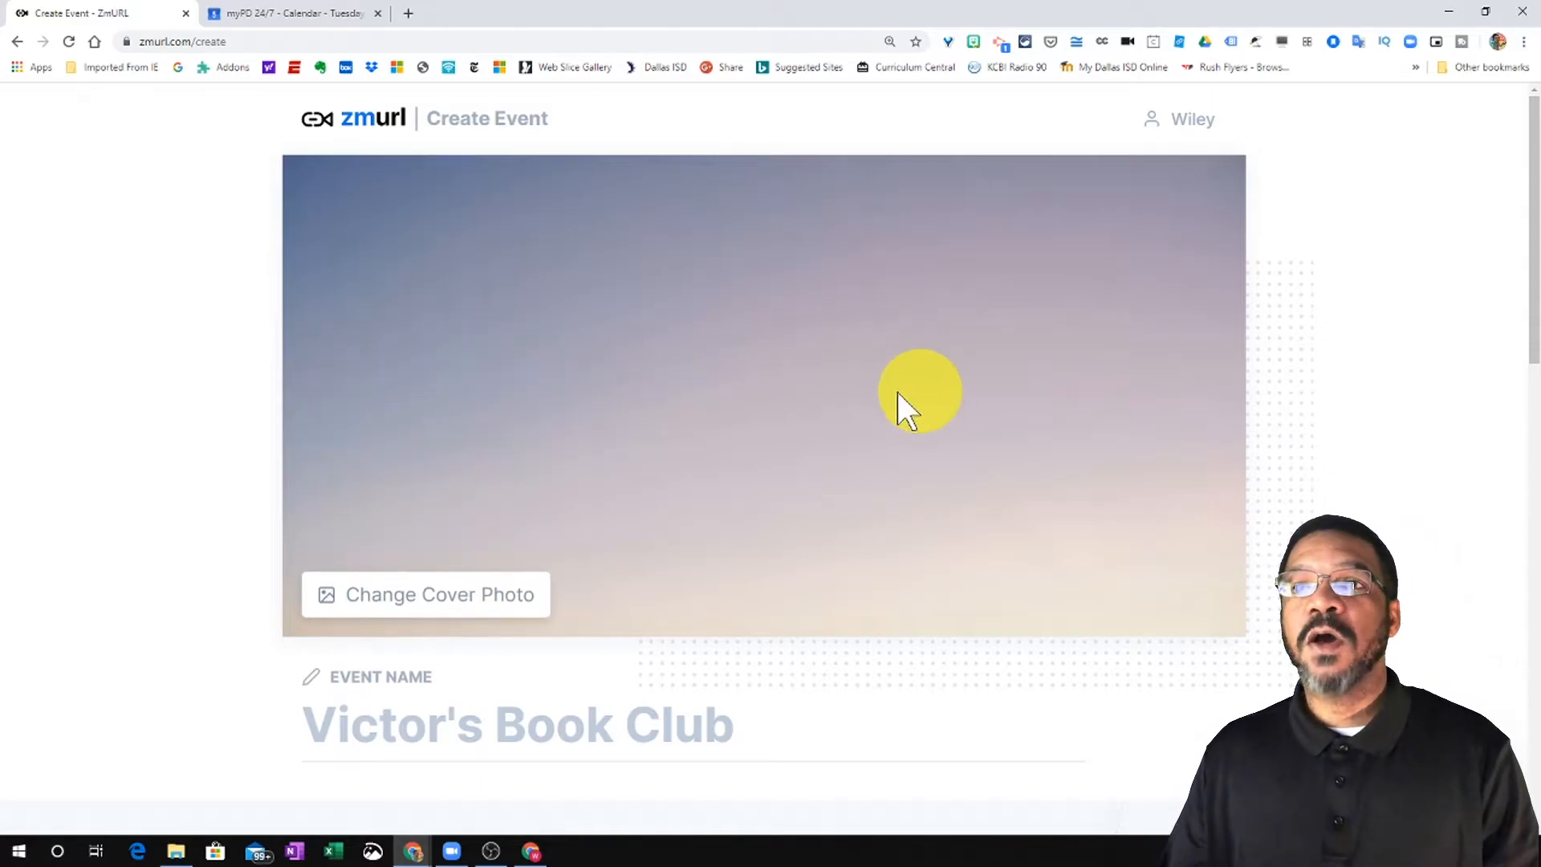
{"action": "left_click", "coordinate": [367, 603]}
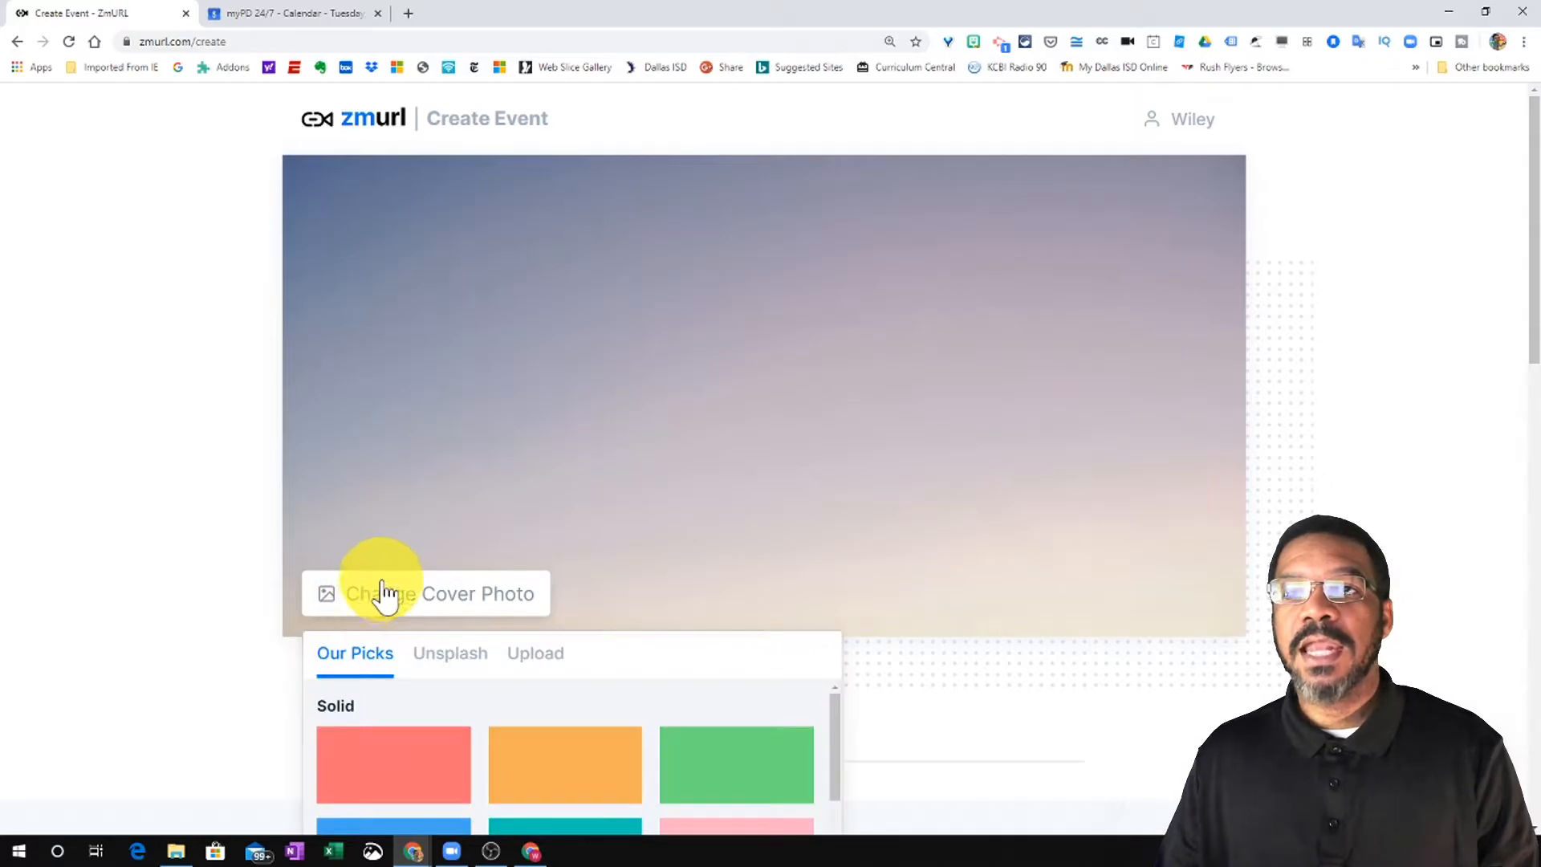
{"action": "scroll", "coordinate": [566, 605], "scroll_direction": "down", "scroll_amount": 1}
{"action": "scroll", "coordinate": [566, 606], "scroll_direction": "down", "scroll_amount": 3}
{"action": "scroll", "coordinate": [509, 592], "scroll_direction": "down", "scroll_amount": 1}
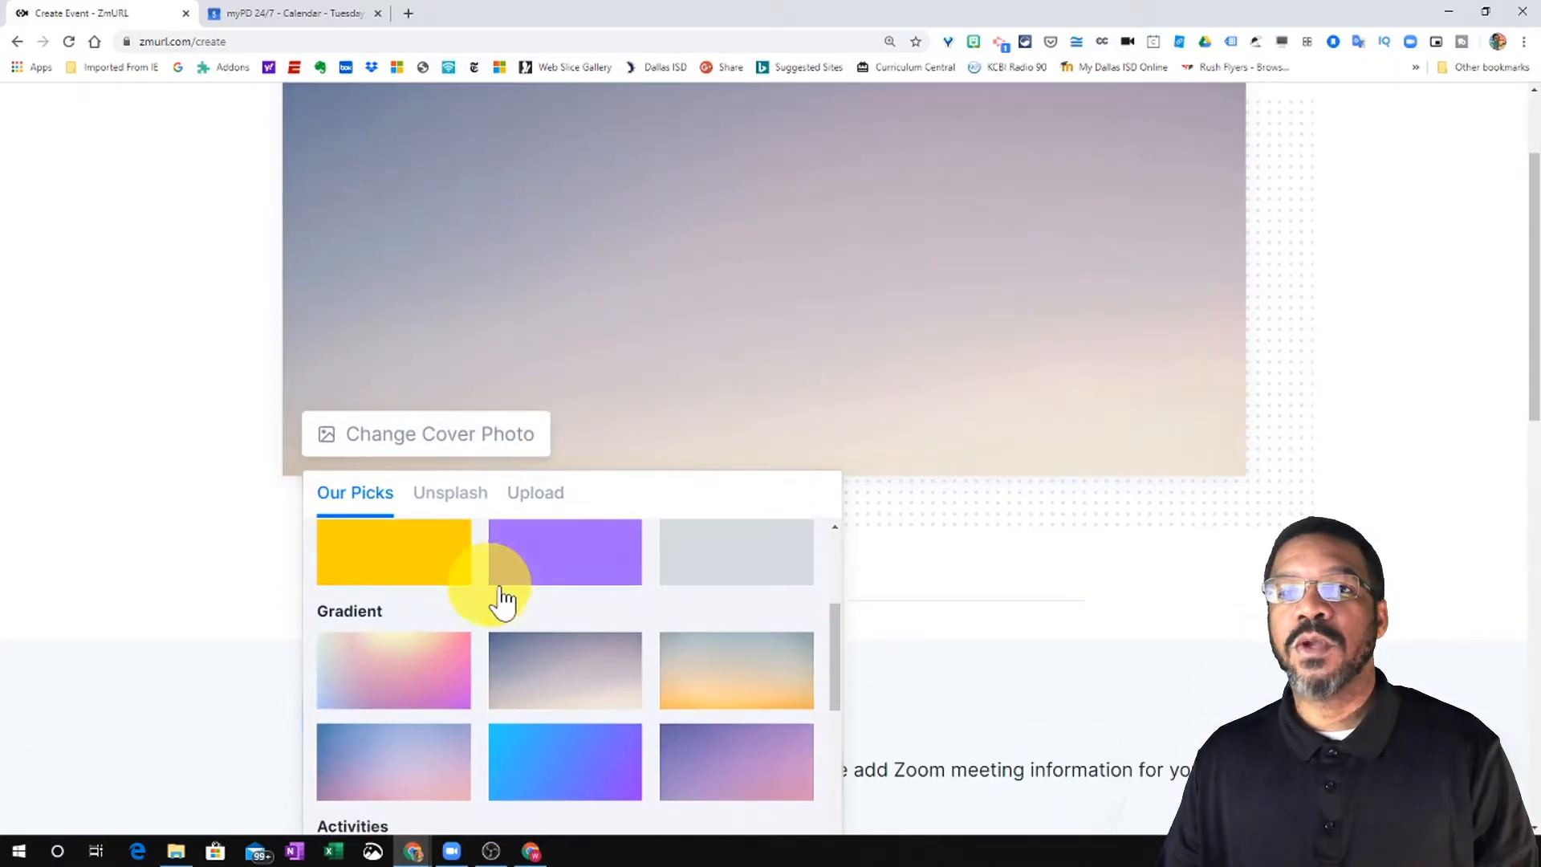
{"action": "scroll", "coordinate": [522, 590], "scroll_direction": "down", "scroll_amount": 1}
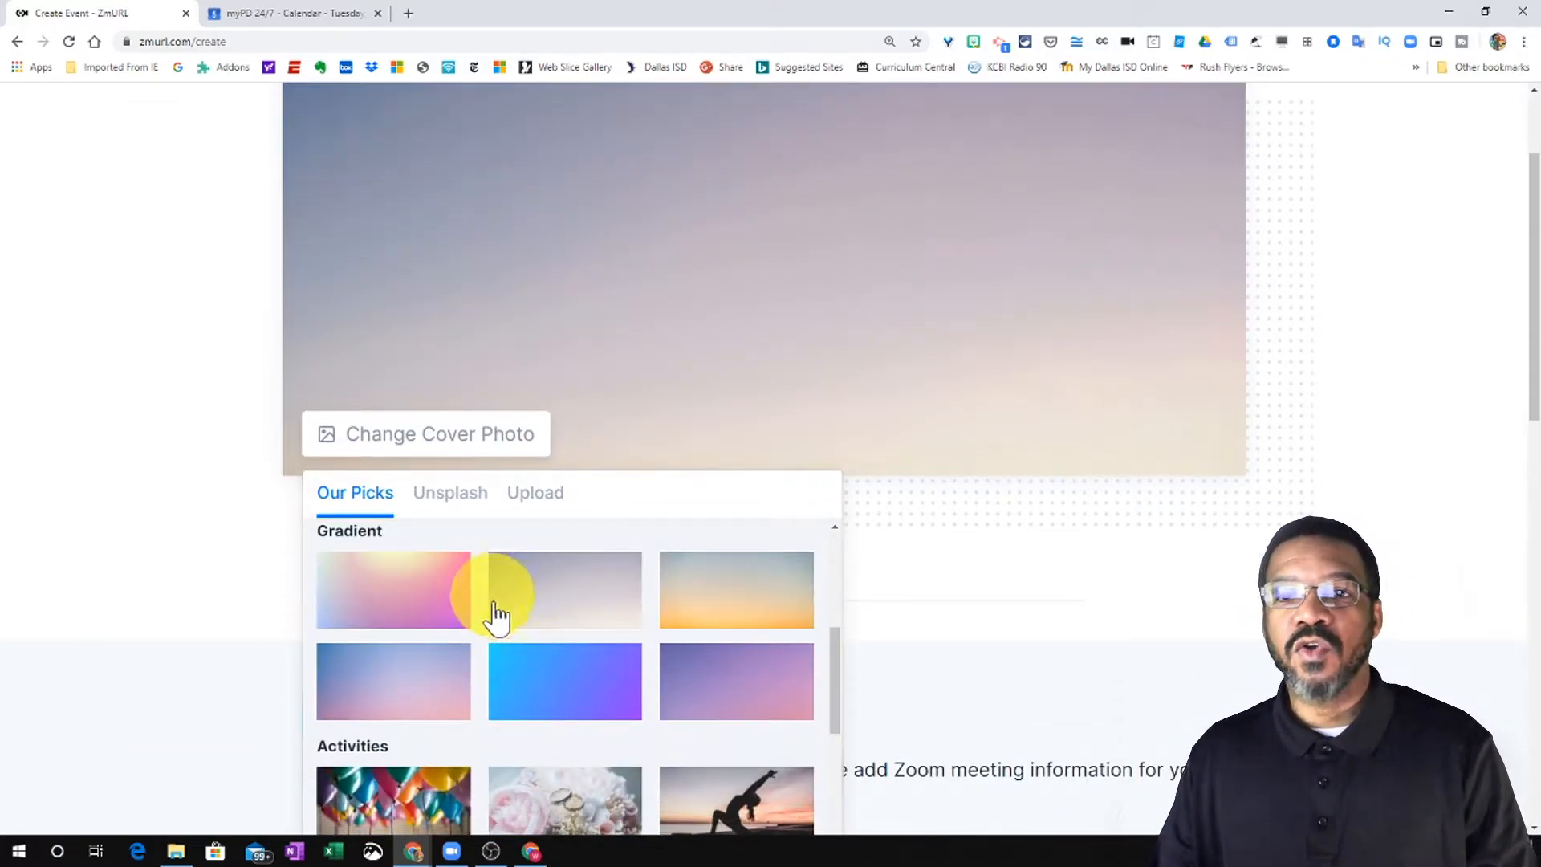
{"action": "scroll", "coordinate": [513, 619], "scroll_direction": "down", "scroll_amount": 2}
{"action": "scroll", "coordinate": [539, 625], "scroll_direction": "down", "scroll_amount": 1}
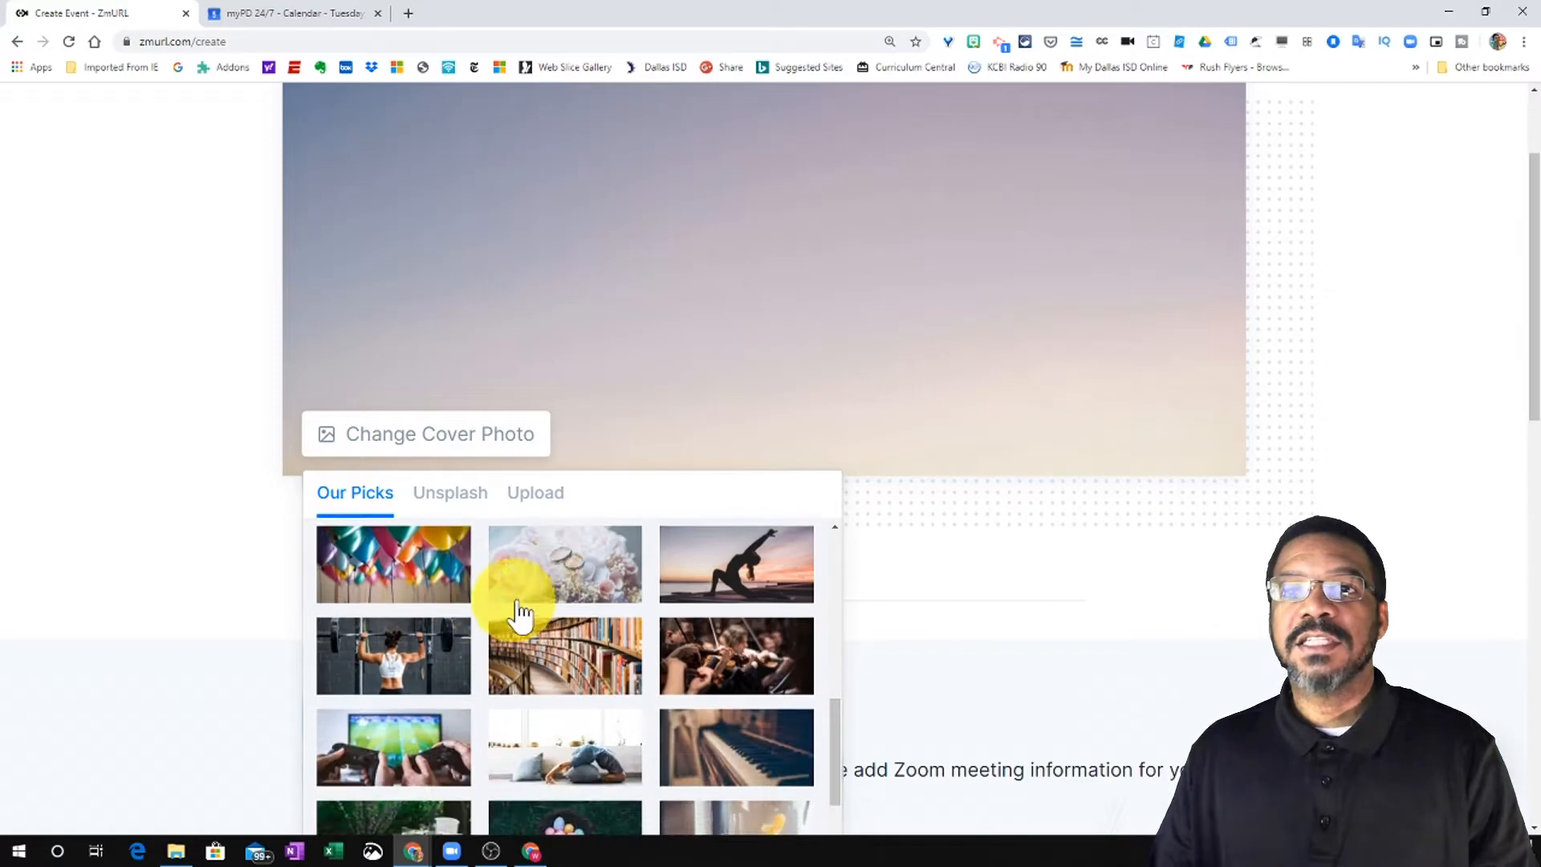
- Look through the Unsplash and Upload cover photo options
{"action": "left_click", "coordinate": [468, 516]}
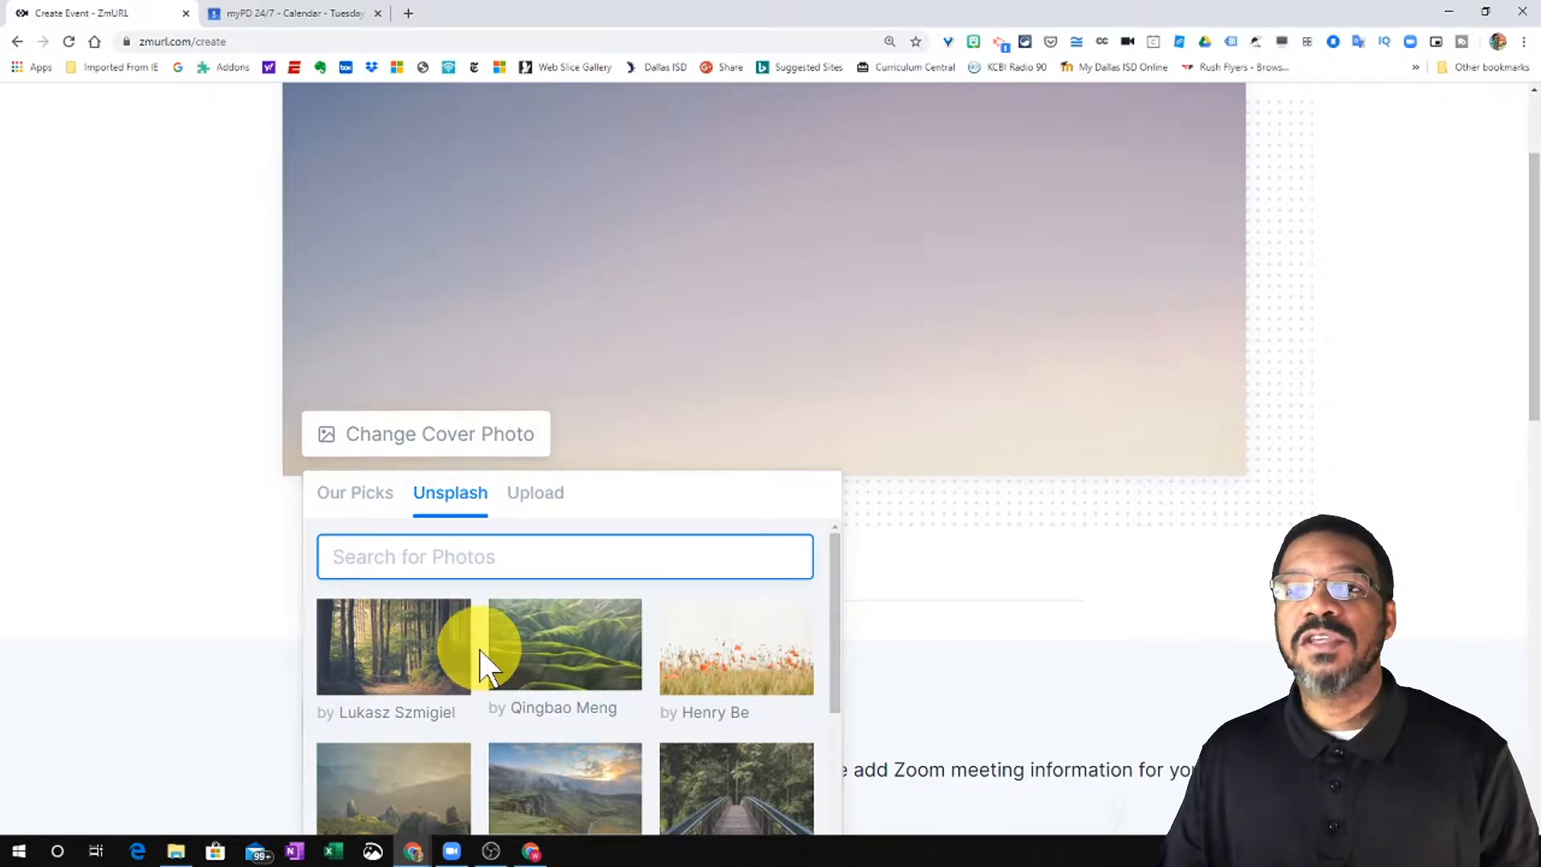
{"action": "scroll", "coordinate": [465, 654], "scroll_direction": "down", "scroll_amount": 1}
{"action": "scroll", "coordinate": [451, 666], "scroll_direction": "down", "scroll_amount": 2}
{"action": "scroll", "coordinate": [465, 671], "scroll_direction": "up", "scroll_amount": 3}
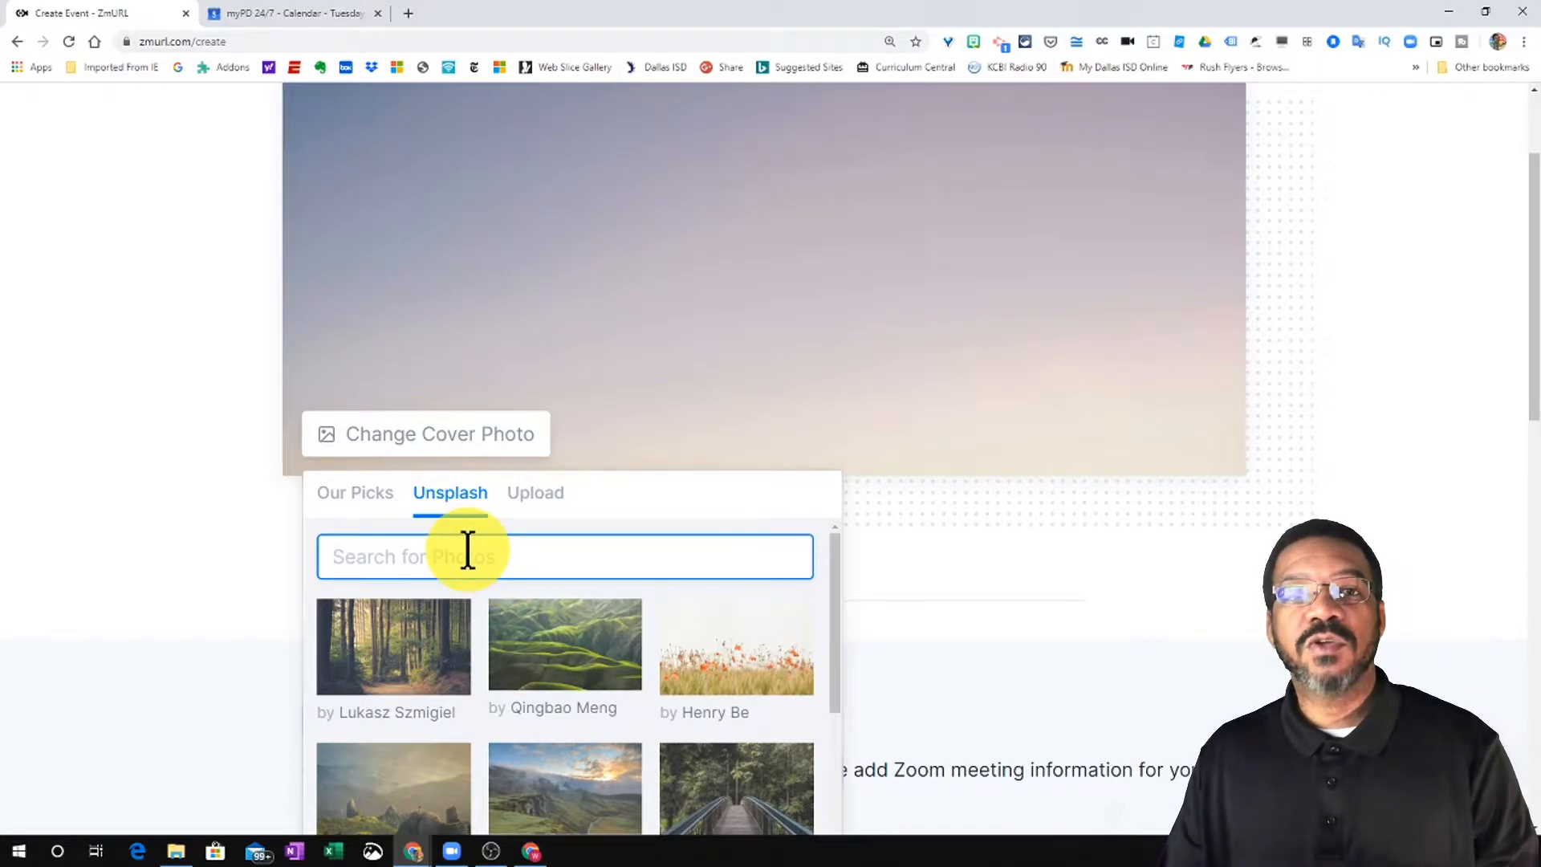
{"action": "left_click", "coordinate": [495, 562]}
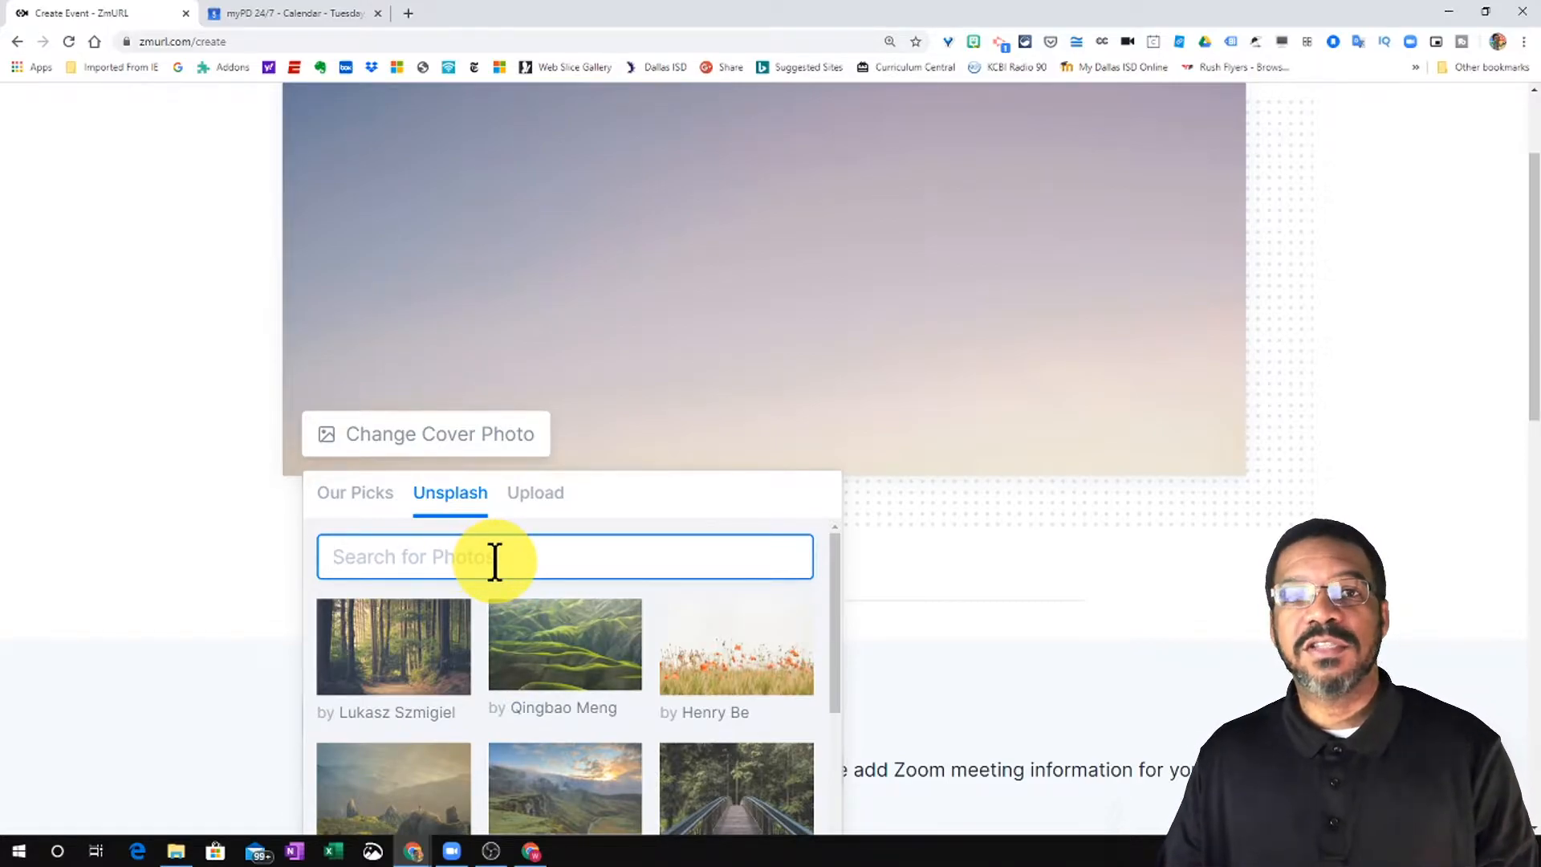
{"action": "left_click", "coordinate": [531, 496]}
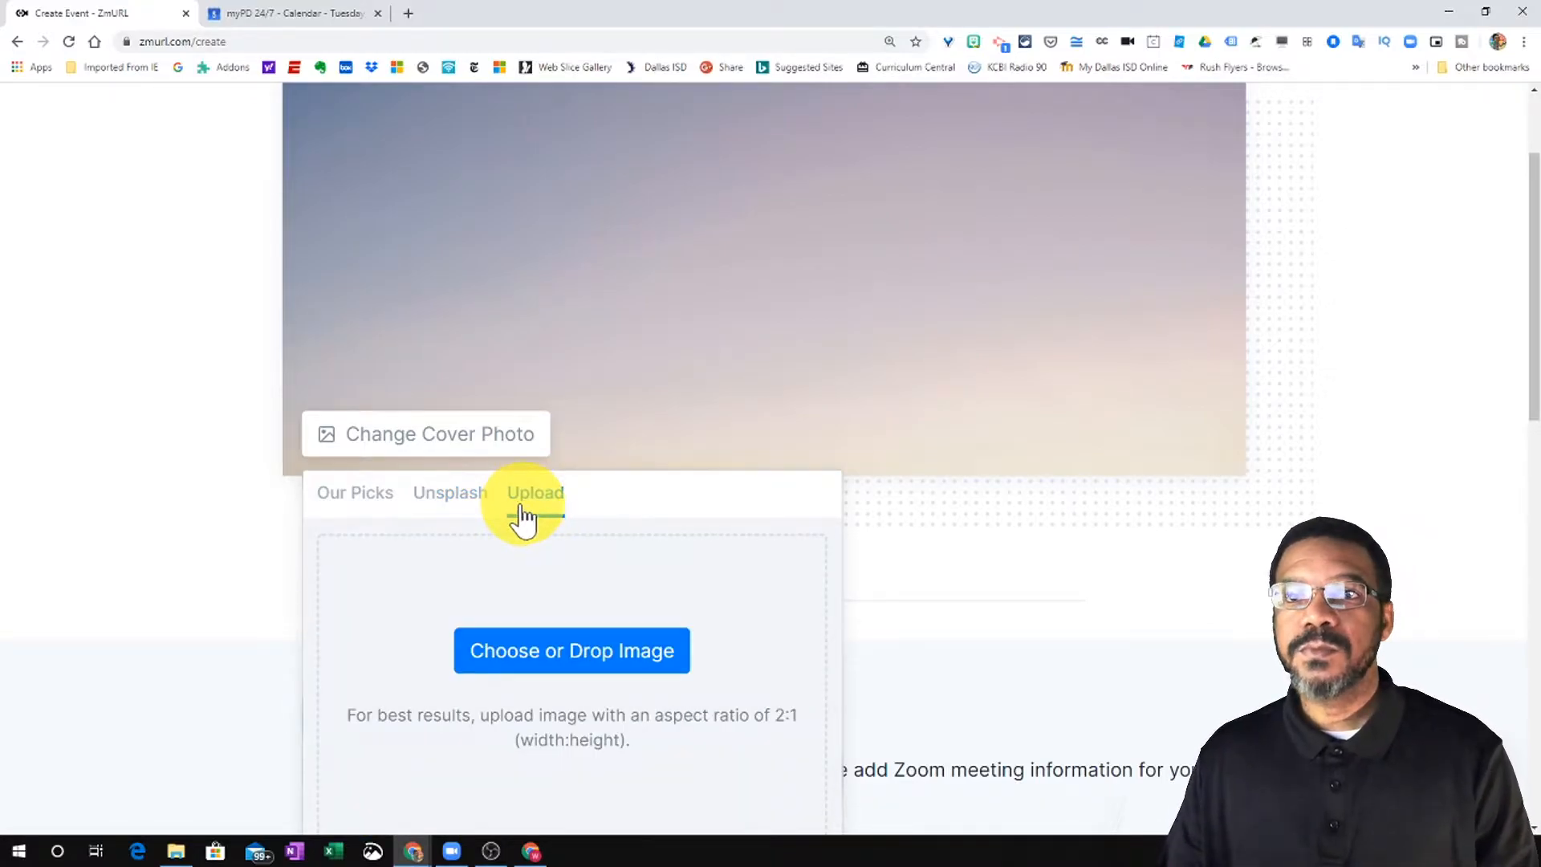
- Set the conference-room table photo from Our Picks as the event cover
{"action": "left_click", "coordinate": [355, 492]}
{"action": "scroll", "coordinate": [492, 602], "scroll_direction": "down", "scroll_amount": 5}
{"action": "scroll", "coordinate": [499, 601], "scroll_direction": "down", "scroll_amount": 8}
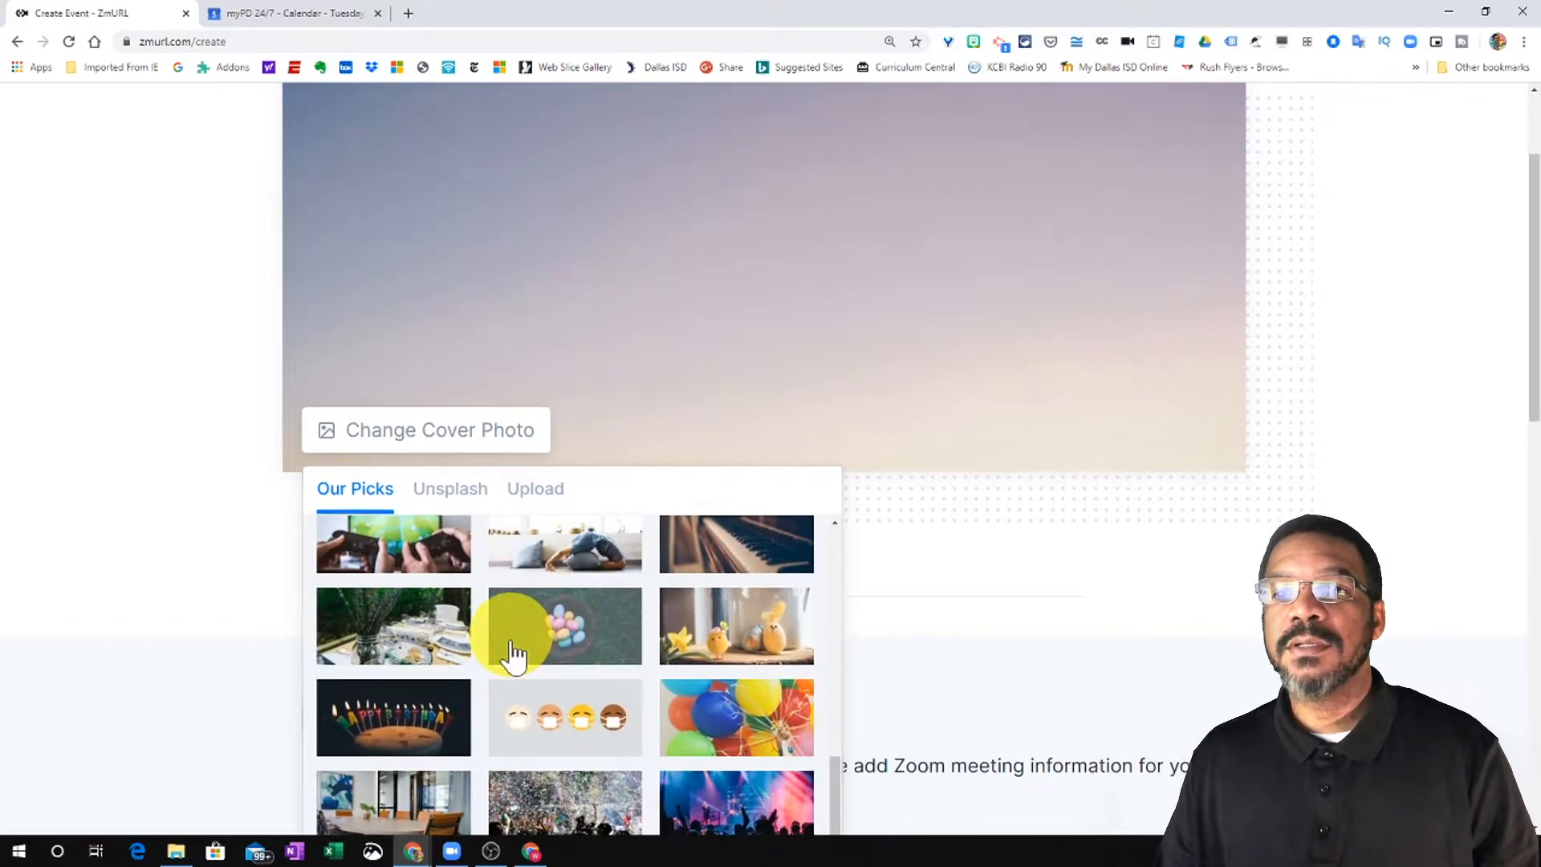
{"action": "scroll", "coordinate": [508, 634], "scroll_direction": "down", "scroll_amount": 4}
{"action": "scroll", "coordinate": [562, 602], "scroll_direction": "up", "scroll_amount": 2}
{"action": "scroll", "coordinate": [591, 577], "scroll_direction": "down", "scroll_amount": 1}
{"action": "left_click", "coordinate": [430, 592]}
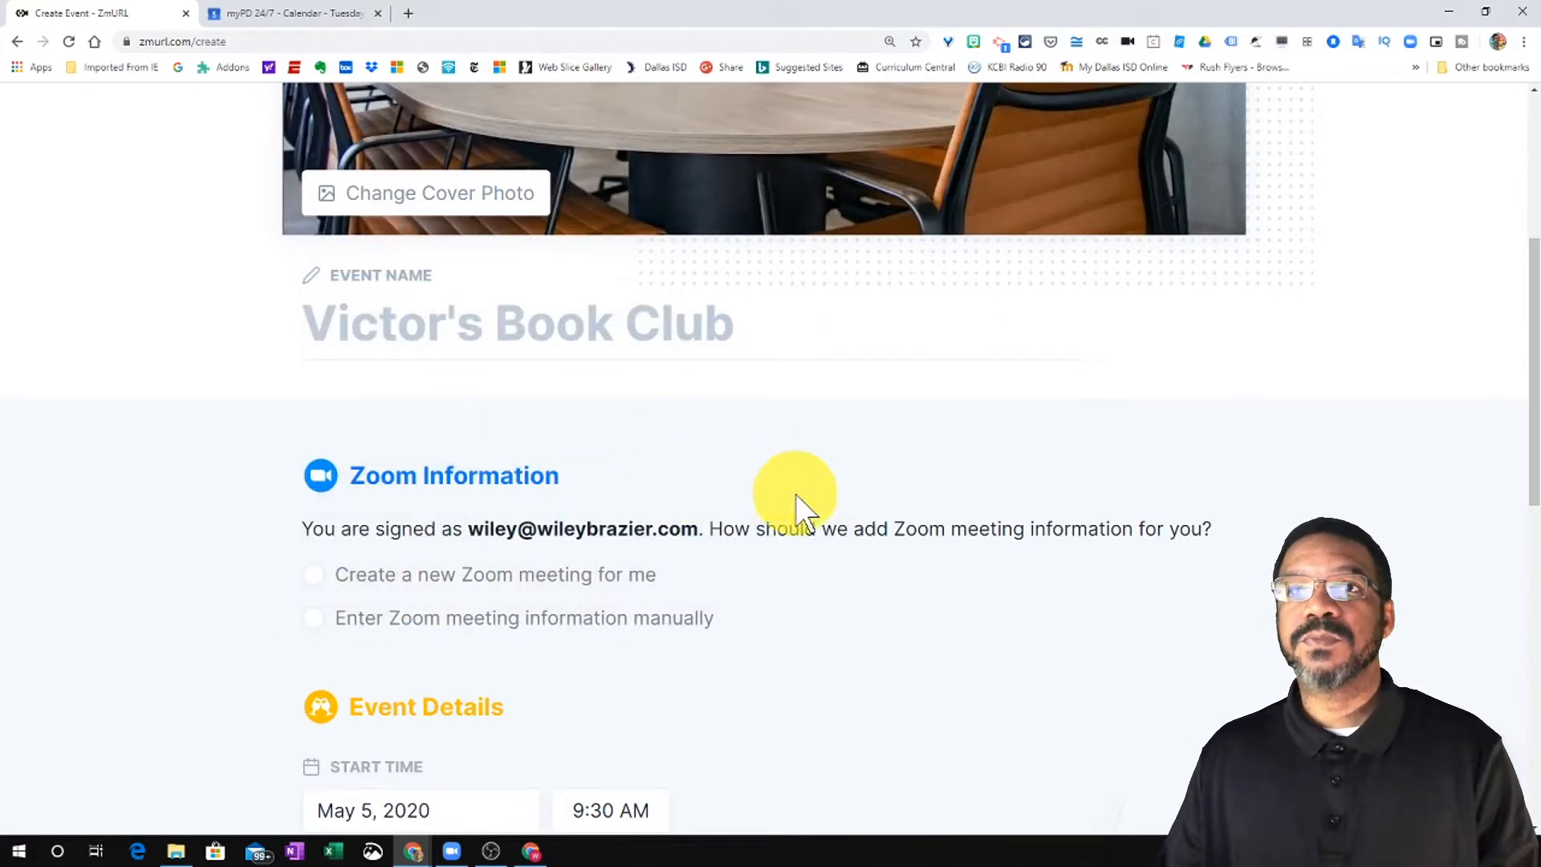
- Name the event 'Zmurl Test Zoom'
{"action": "scroll", "coordinate": [791, 521], "scroll_direction": "up", "scroll_amount": 4}
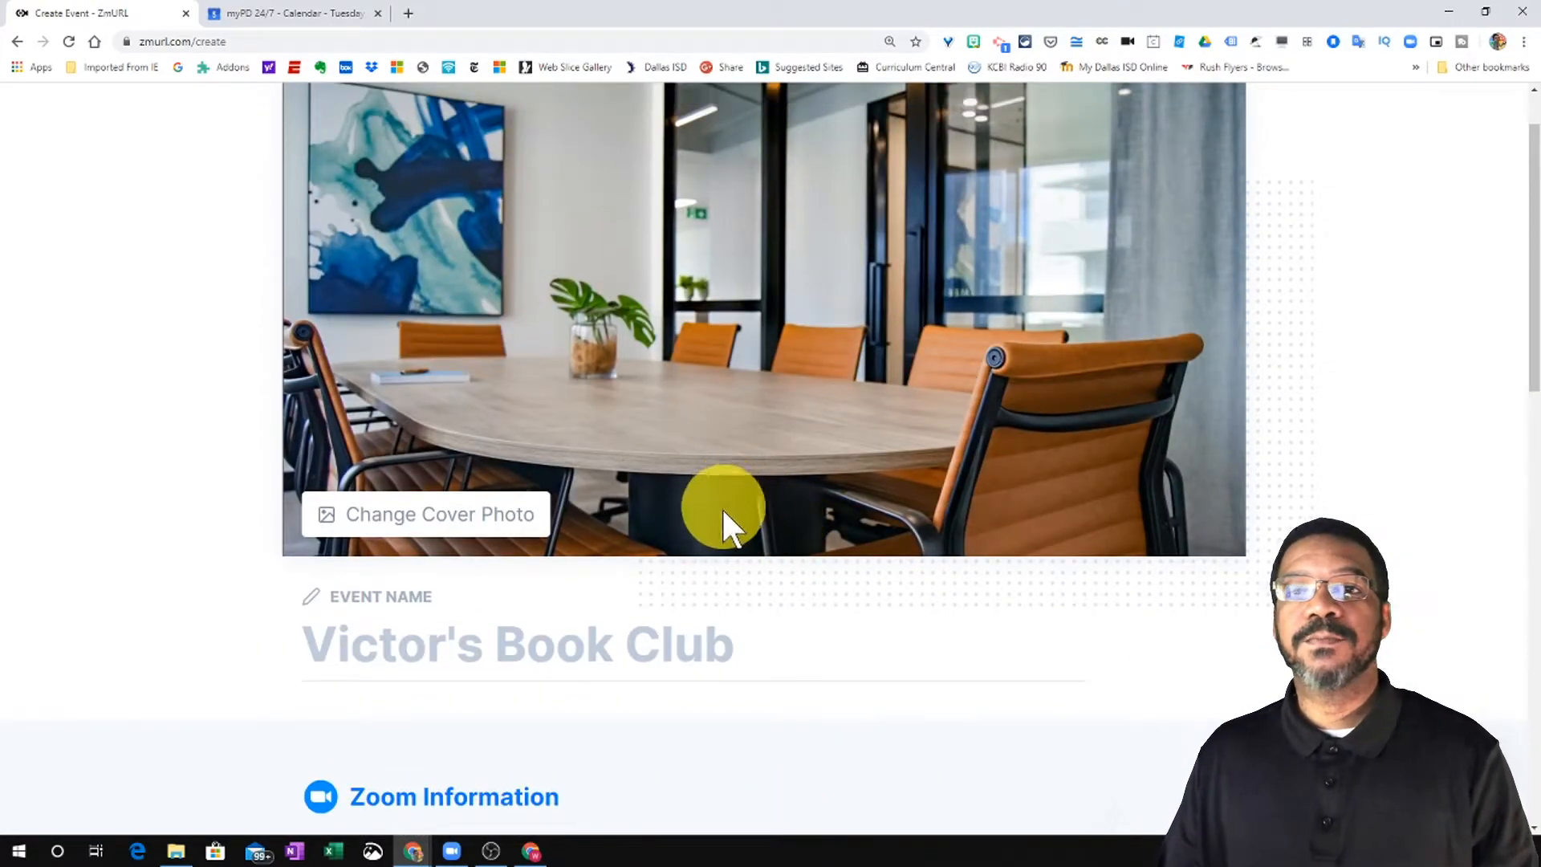
{"action": "scroll", "coordinate": [663, 591], "scroll_direction": "up", "scroll_amount": 1}
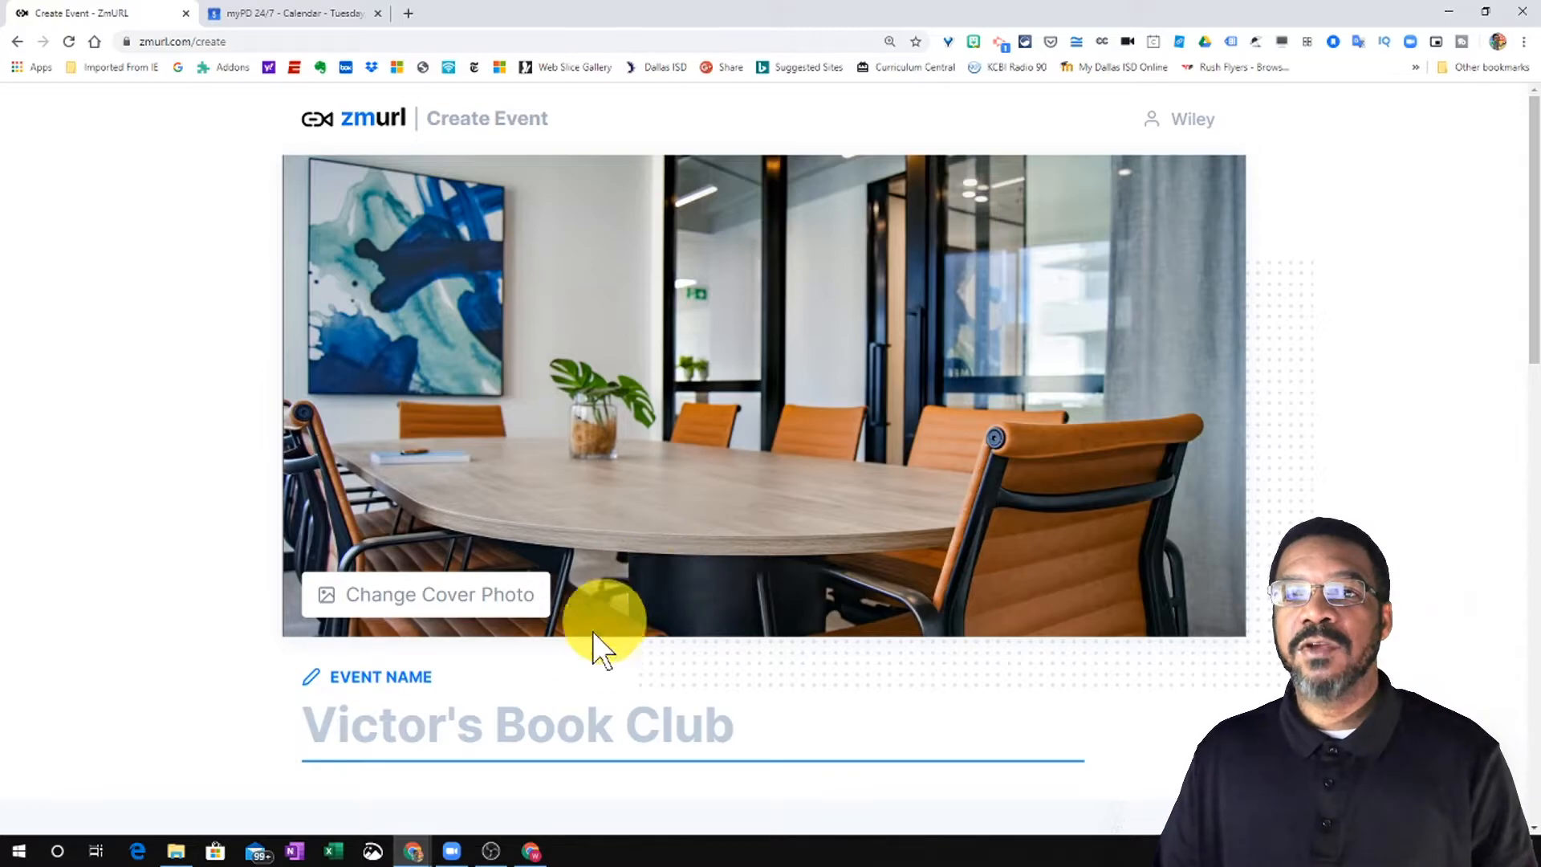
{"action": "scroll", "coordinate": [546, 667], "scroll_direction": "down", "scroll_amount": 1}
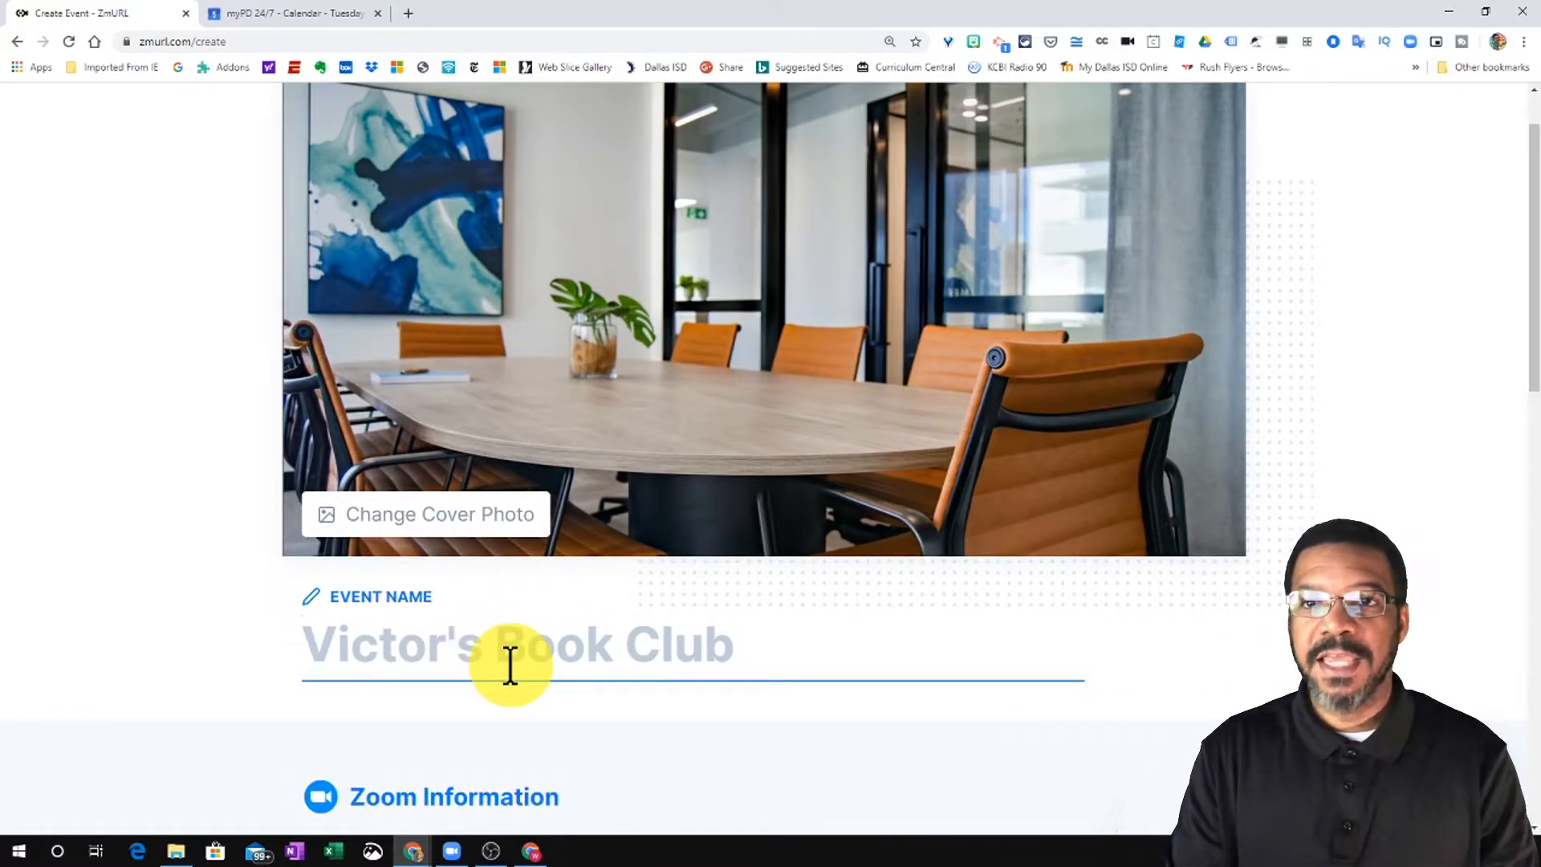
{"action": "type", "text": "Zmu"}
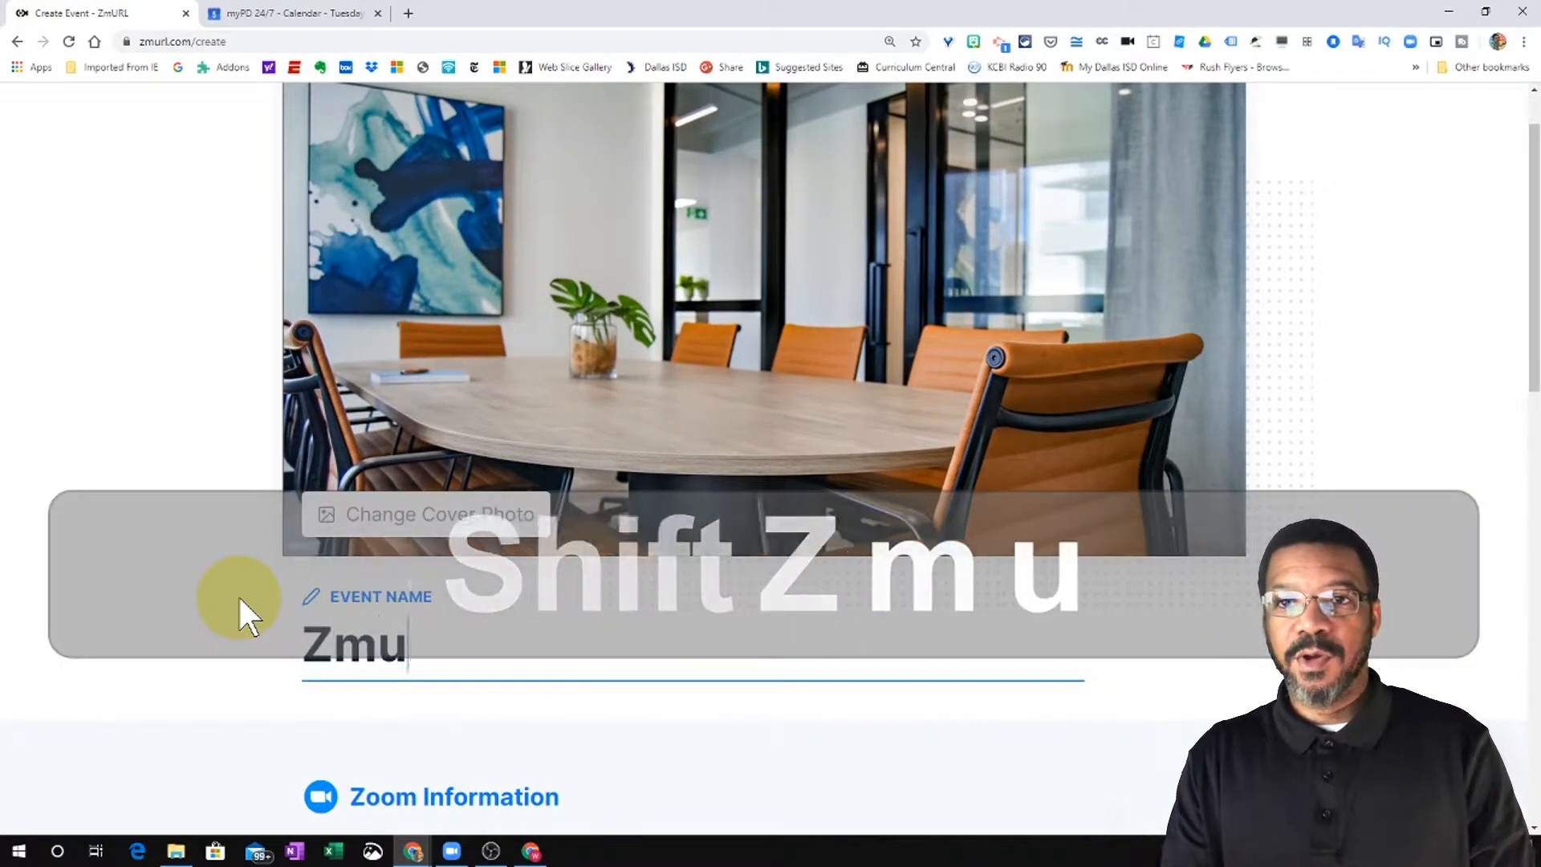
{"action": "type", "text": "rl Test "}
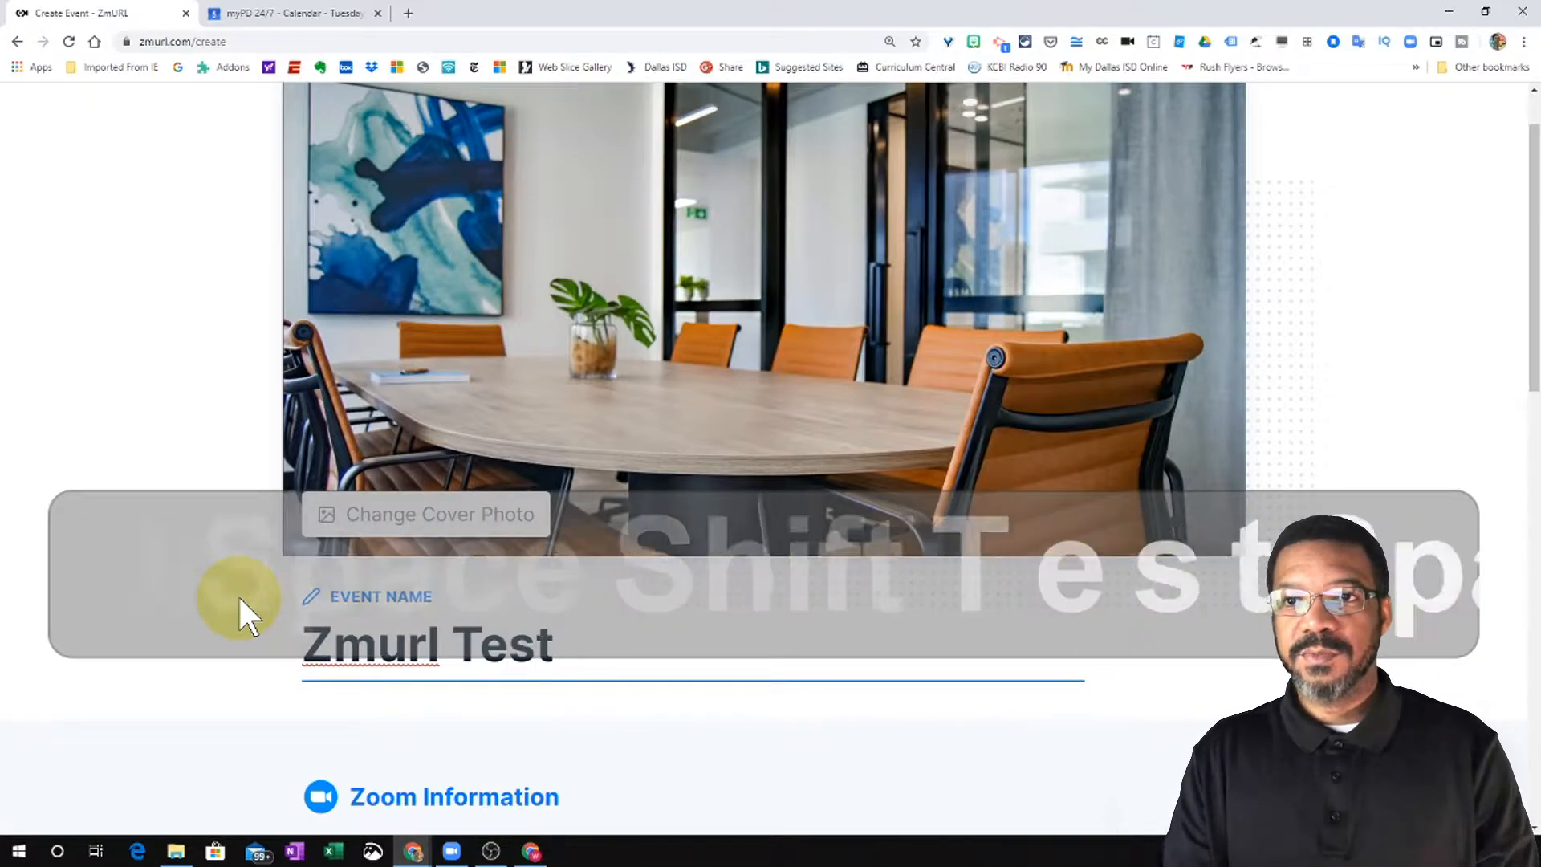
{"action": "type", "text": "Zoom"}
{"action": "scroll", "coordinate": [561, 668], "scroll_direction": "down", "scroll_amount": 2}
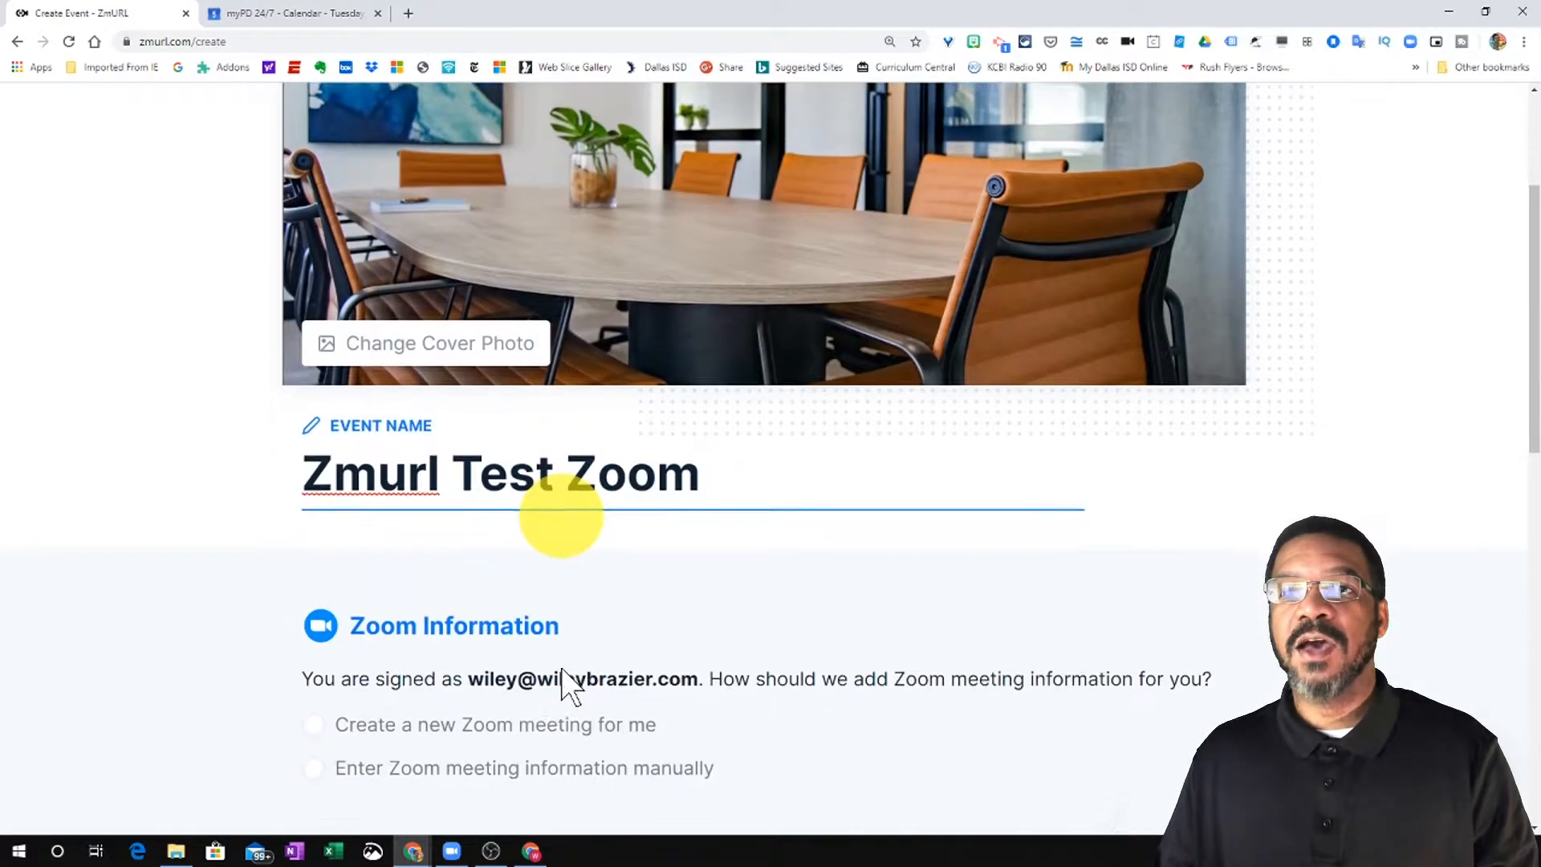
{"action": "scroll", "coordinate": [561, 668], "scroll_direction": "down", "scroll_amount": 2}
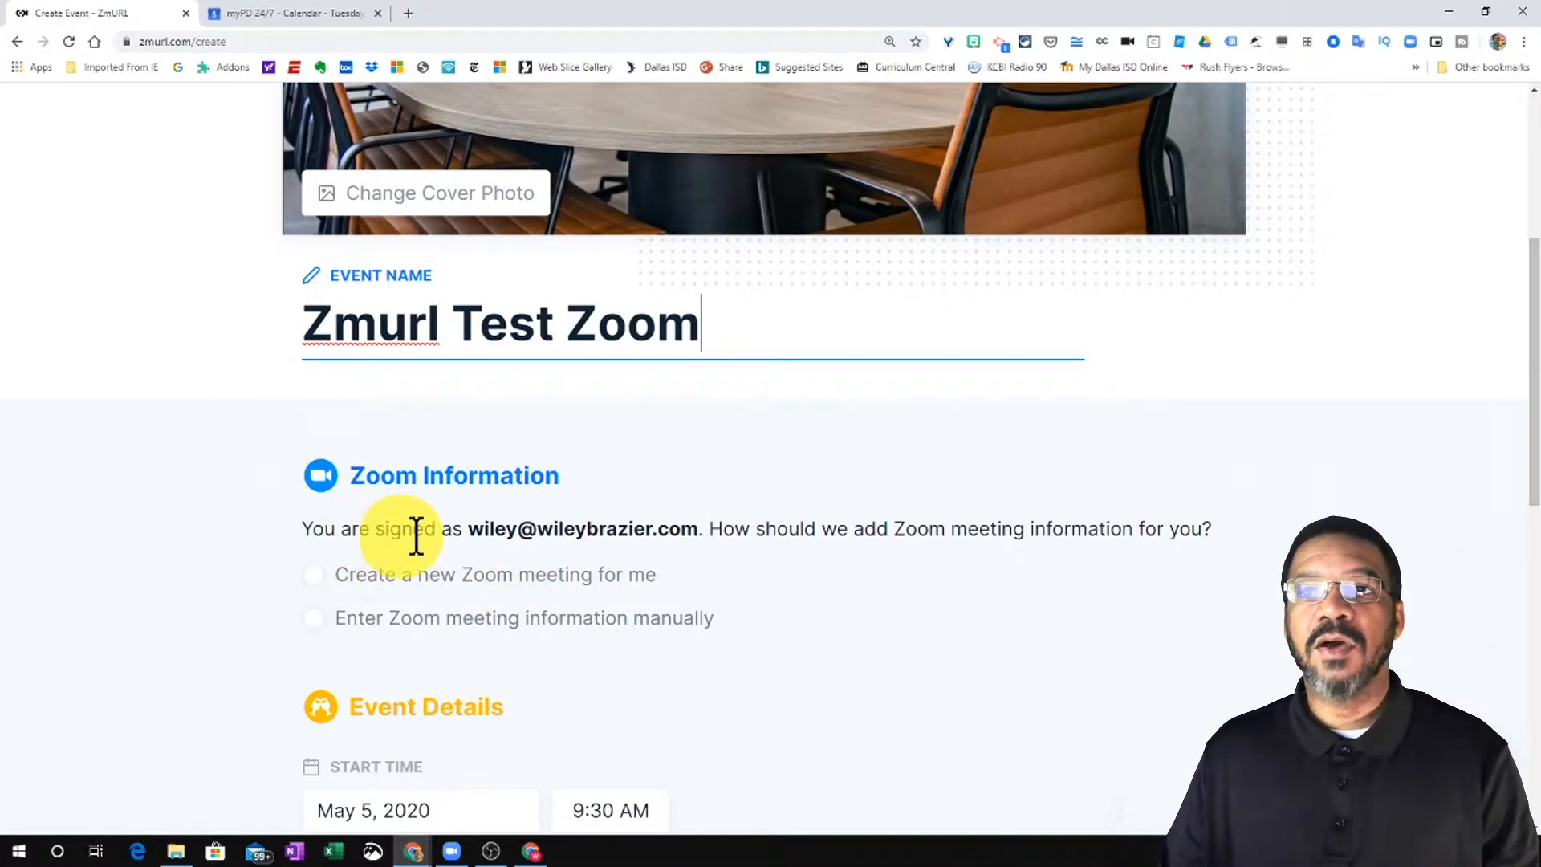
- Choose manual Zoom meeting entry and copy the Zoom link from the calendar invite
{"action": "left_click", "coordinate": [315, 618]}
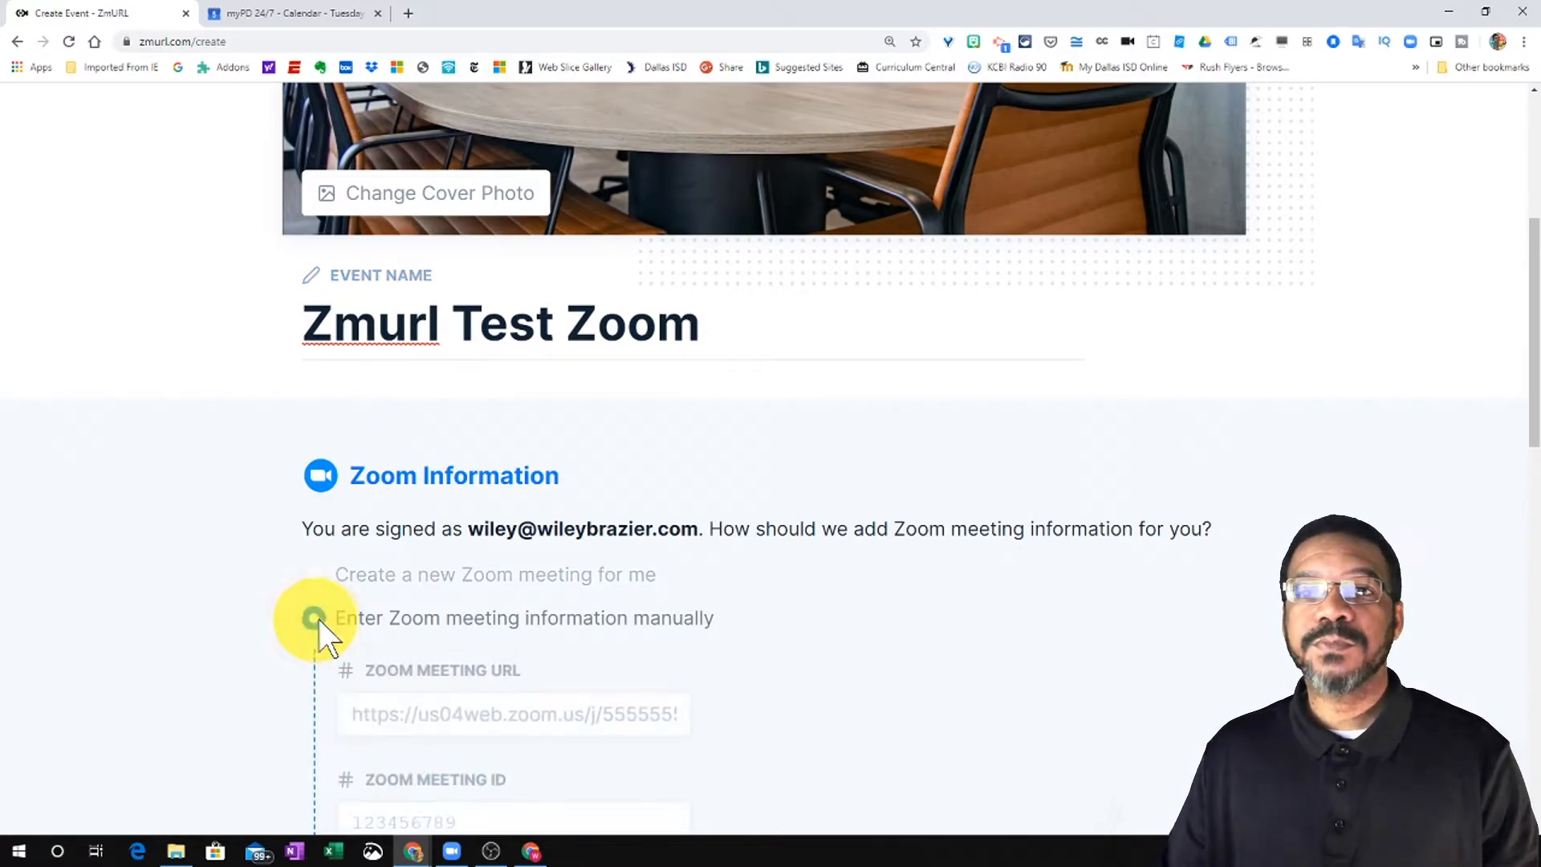
{"action": "scroll", "coordinate": [300, 613], "scroll_direction": "down", "scroll_amount": 2}
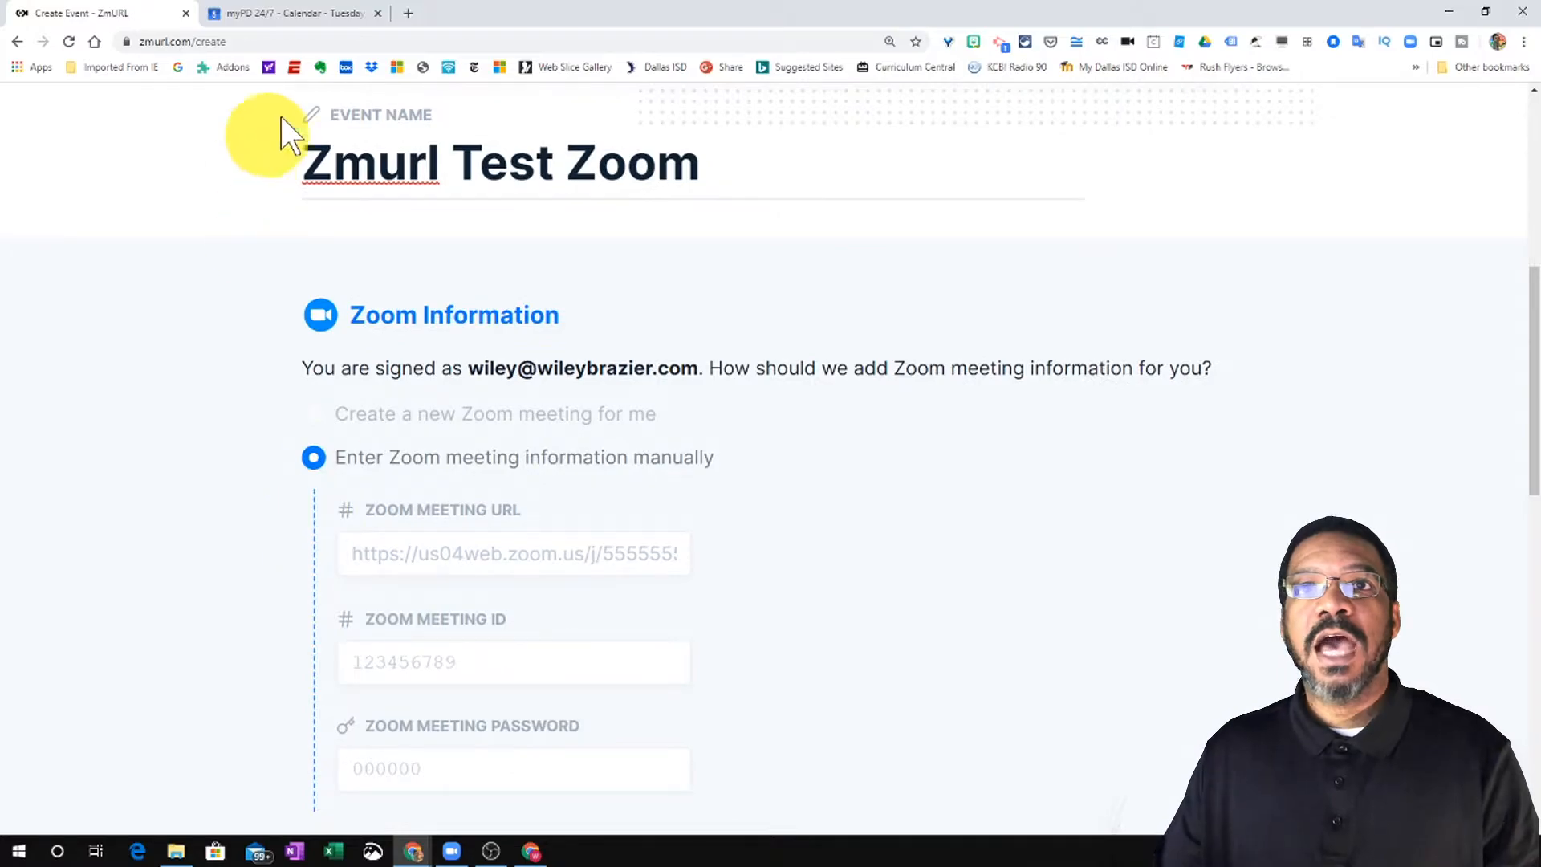
{"action": "left_click", "coordinate": [312, 14]}
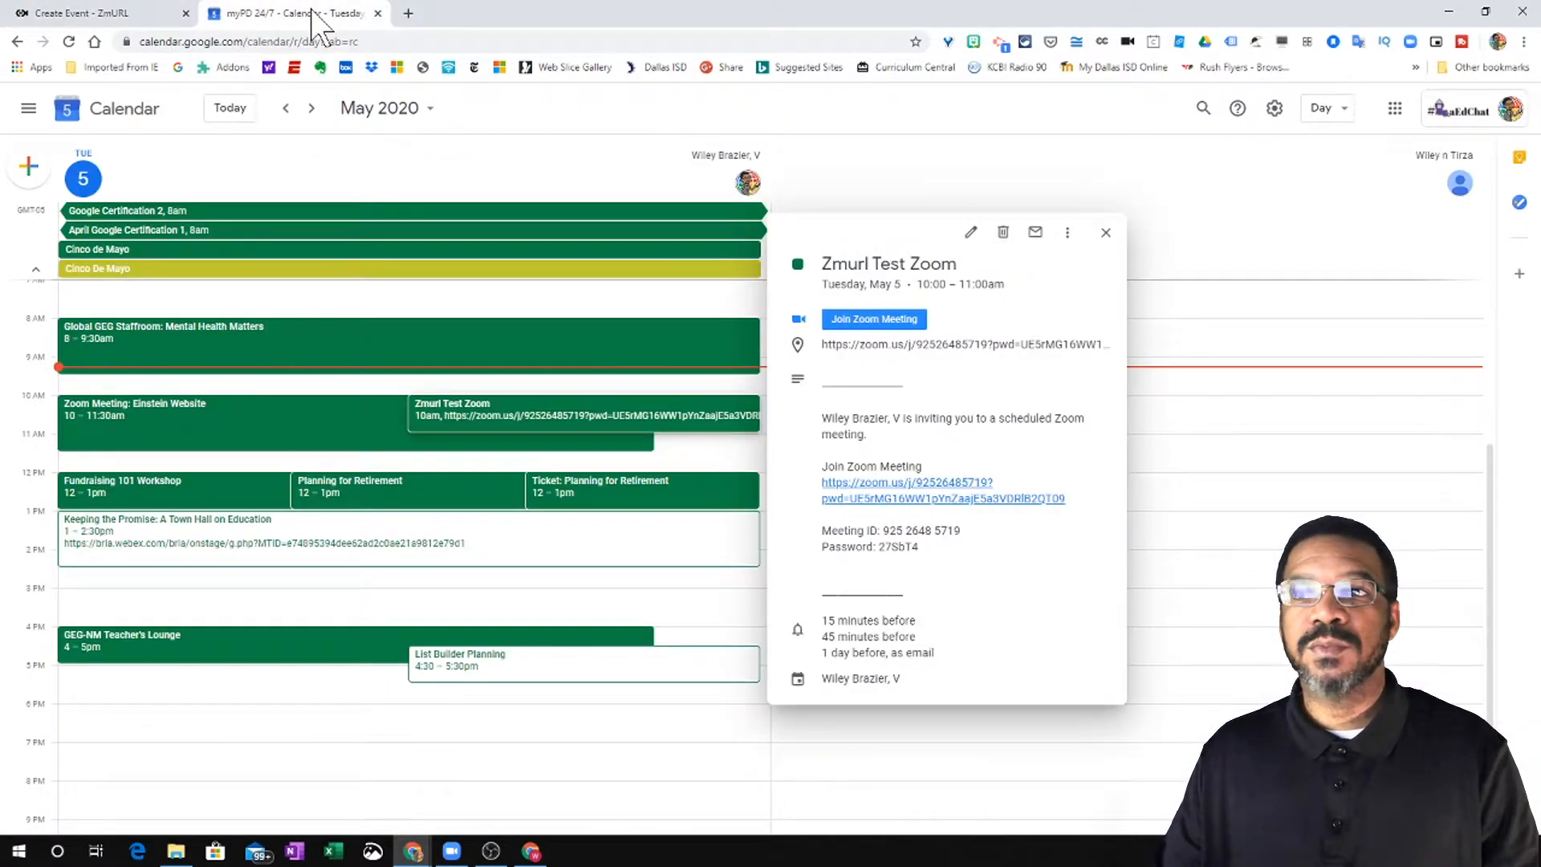
{"action": "right_click", "coordinate": [874, 491]}
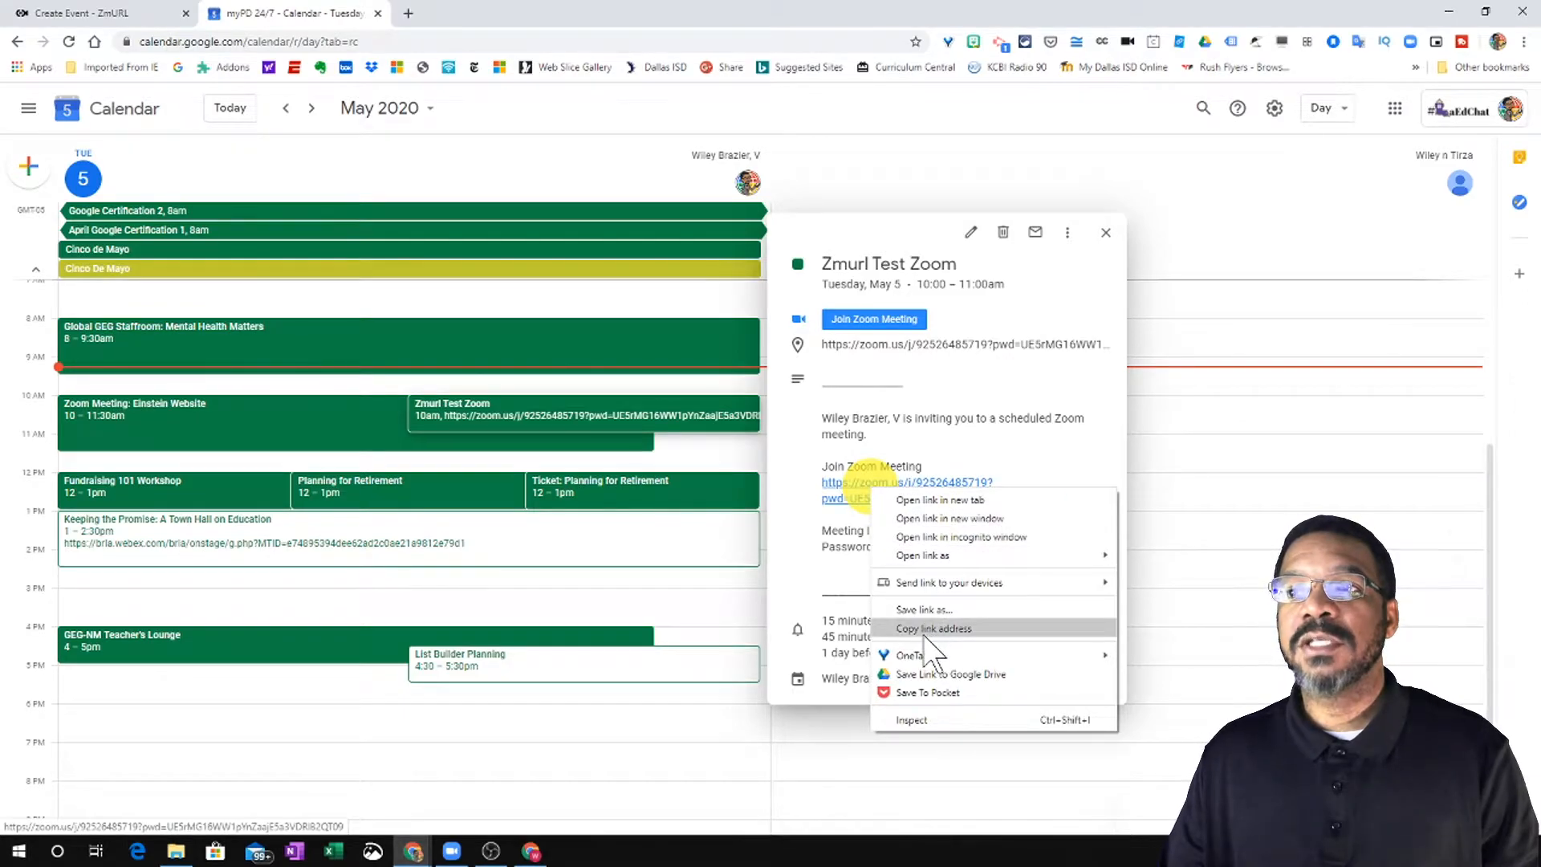
{"action": "left_click", "coordinate": [927, 632]}
{"action": "left_click", "coordinate": [130, 14]}
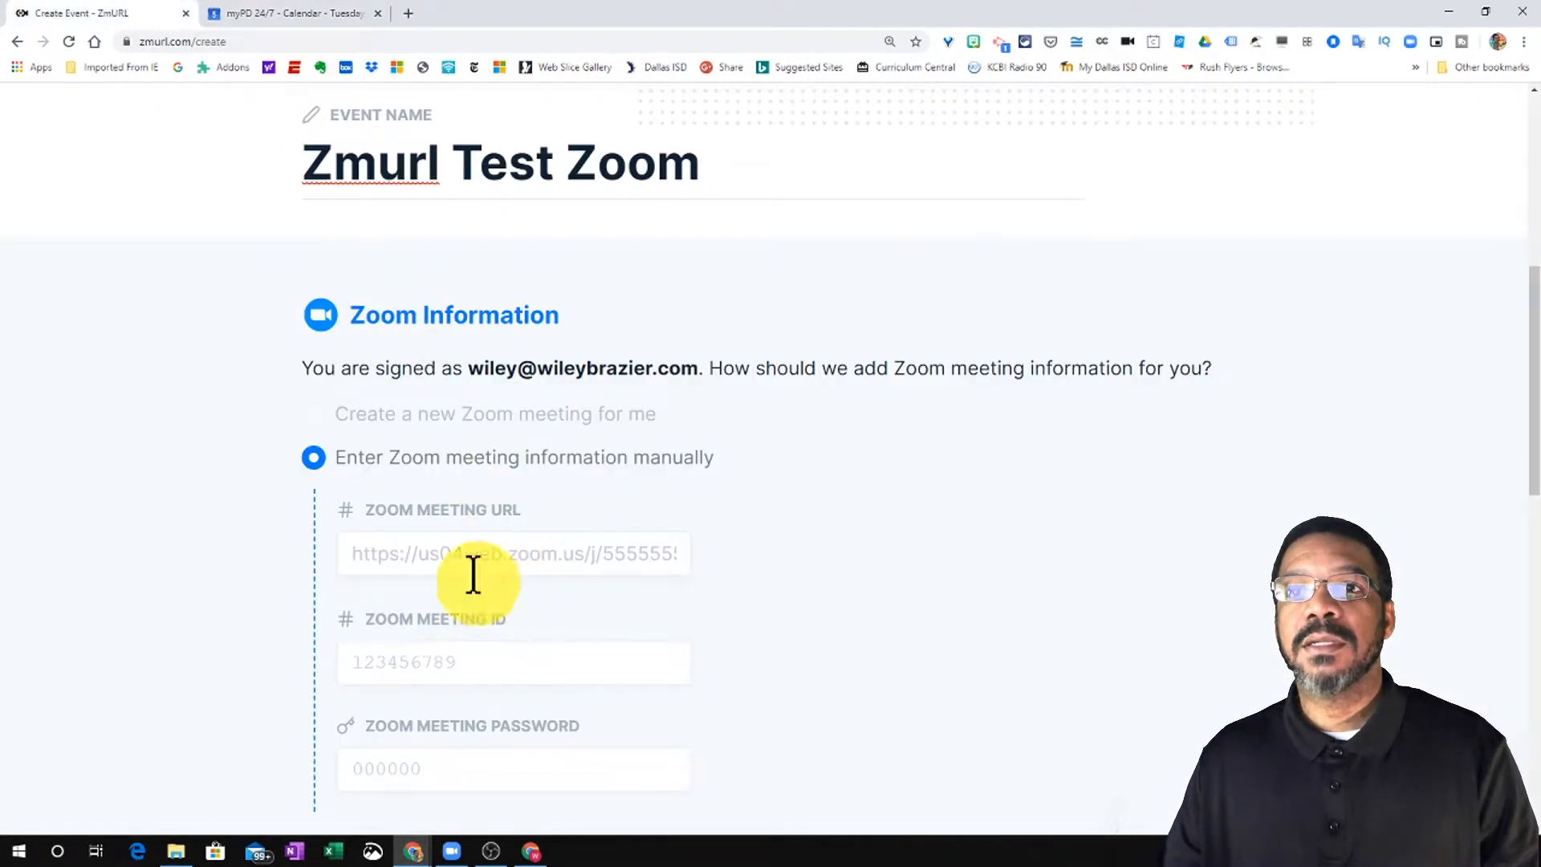
- Paste the Zoom link into the meeting URL field and the calendar's meeting password into the password field
{"action": "right_click", "coordinate": [470, 558]}
{"action": "left_click", "coordinate": [529, 377]}
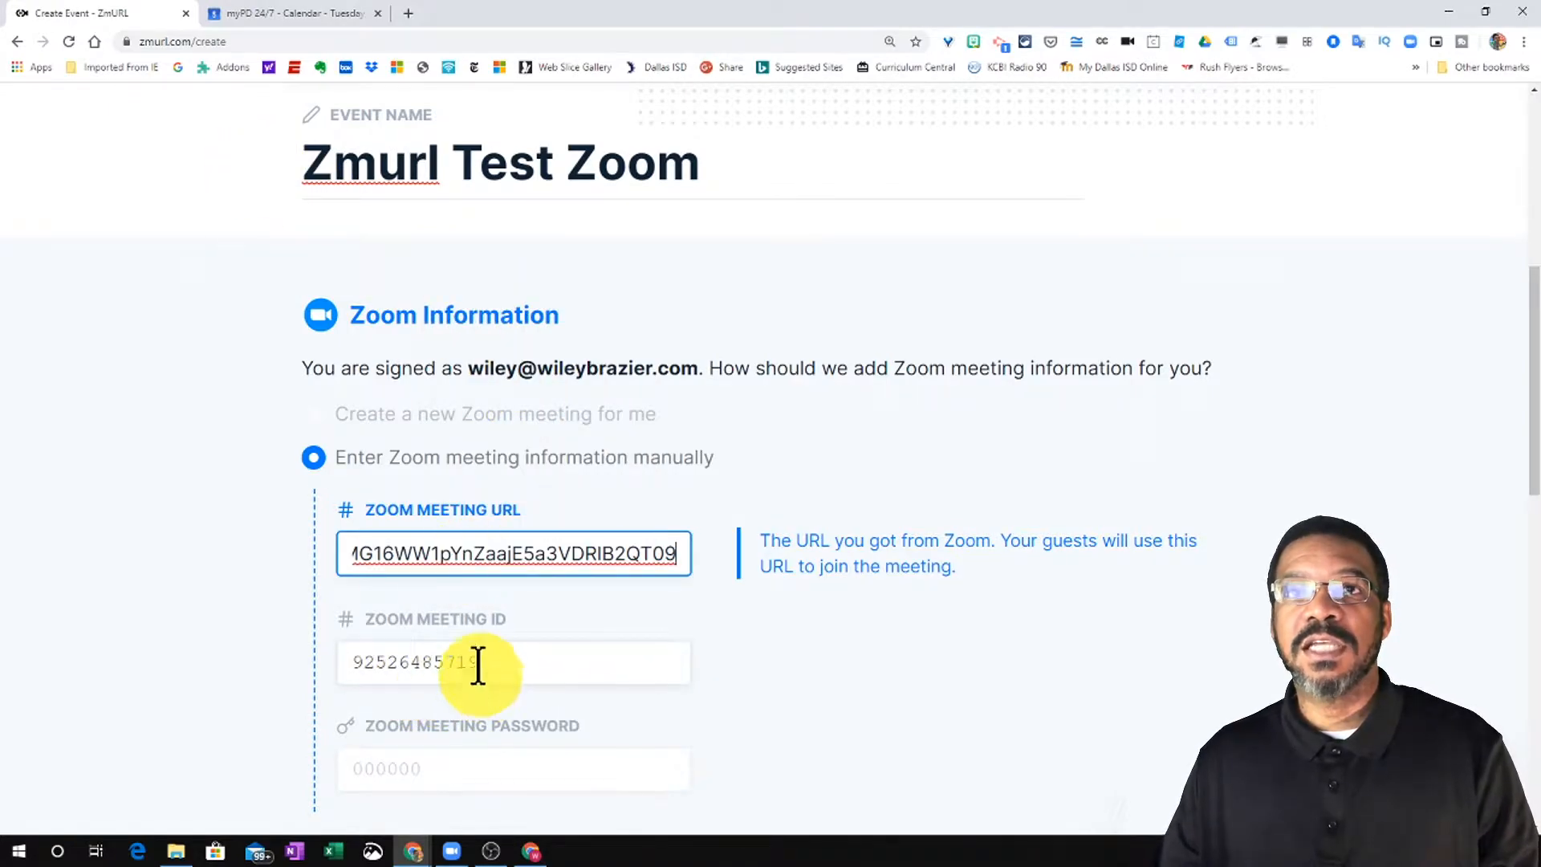
{"action": "left_click", "coordinate": [273, 13]}
{"action": "left_click_drag", "start_coordinate": [920, 547], "coordinate": [879, 547]}
{"action": "right_click", "coordinate": [919, 552]}
{"action": "left_click", "coordinate": [939, 561]}
{"action": "left_click", "coordinate": [119, 13]}
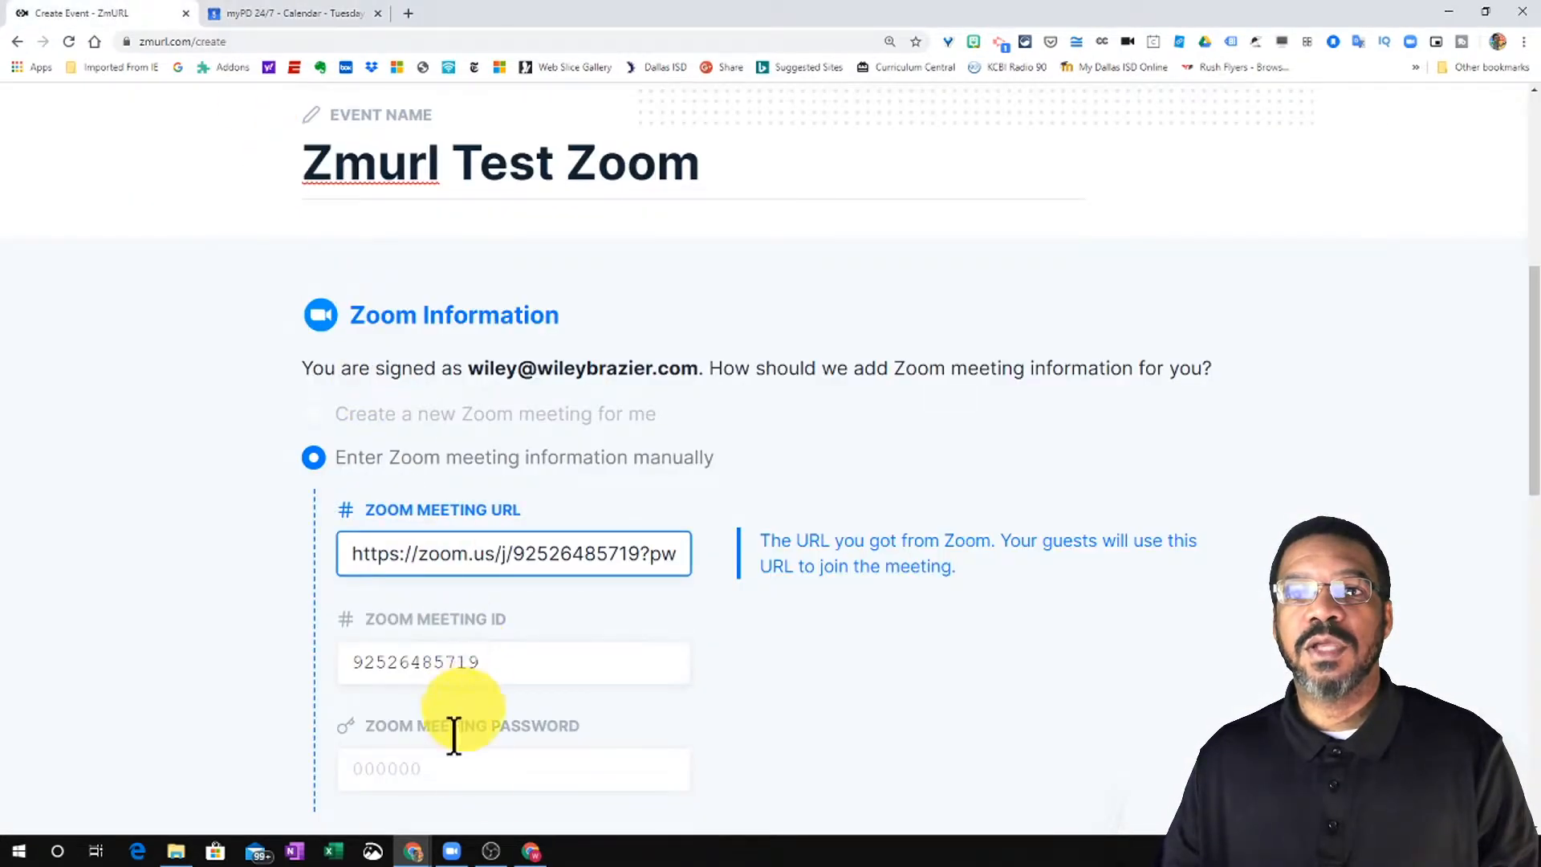
{"action": "right_click", "coordinate": [431, 780]}
{"action": "left_click", "coordinate": [502, 612]}
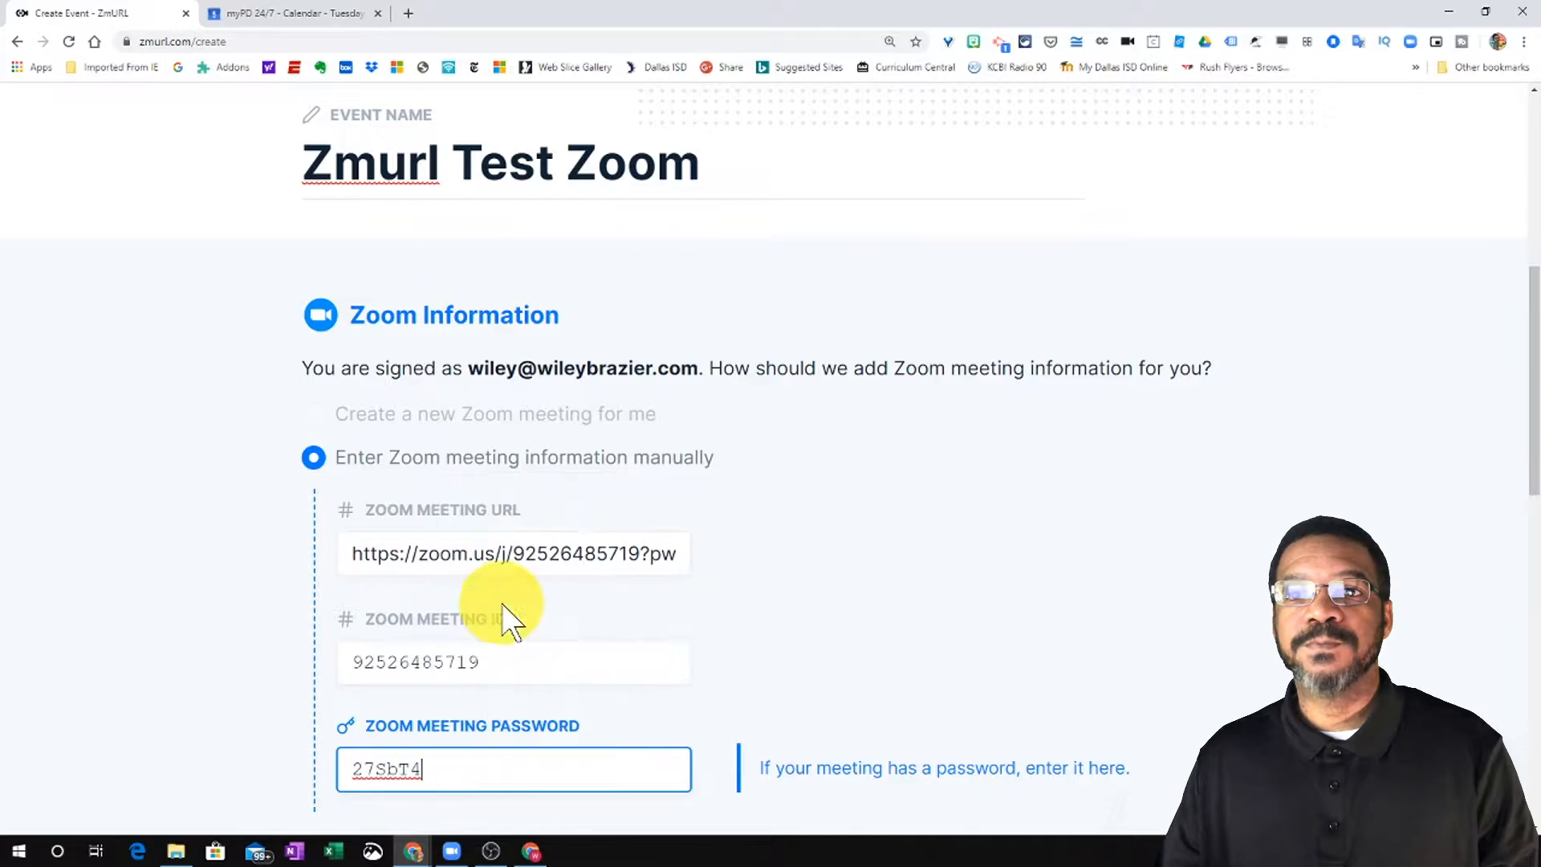
{"action": "scroll", "coordinate": [732, 642], "scroll_direction": "down", "scroll_amount": 2}
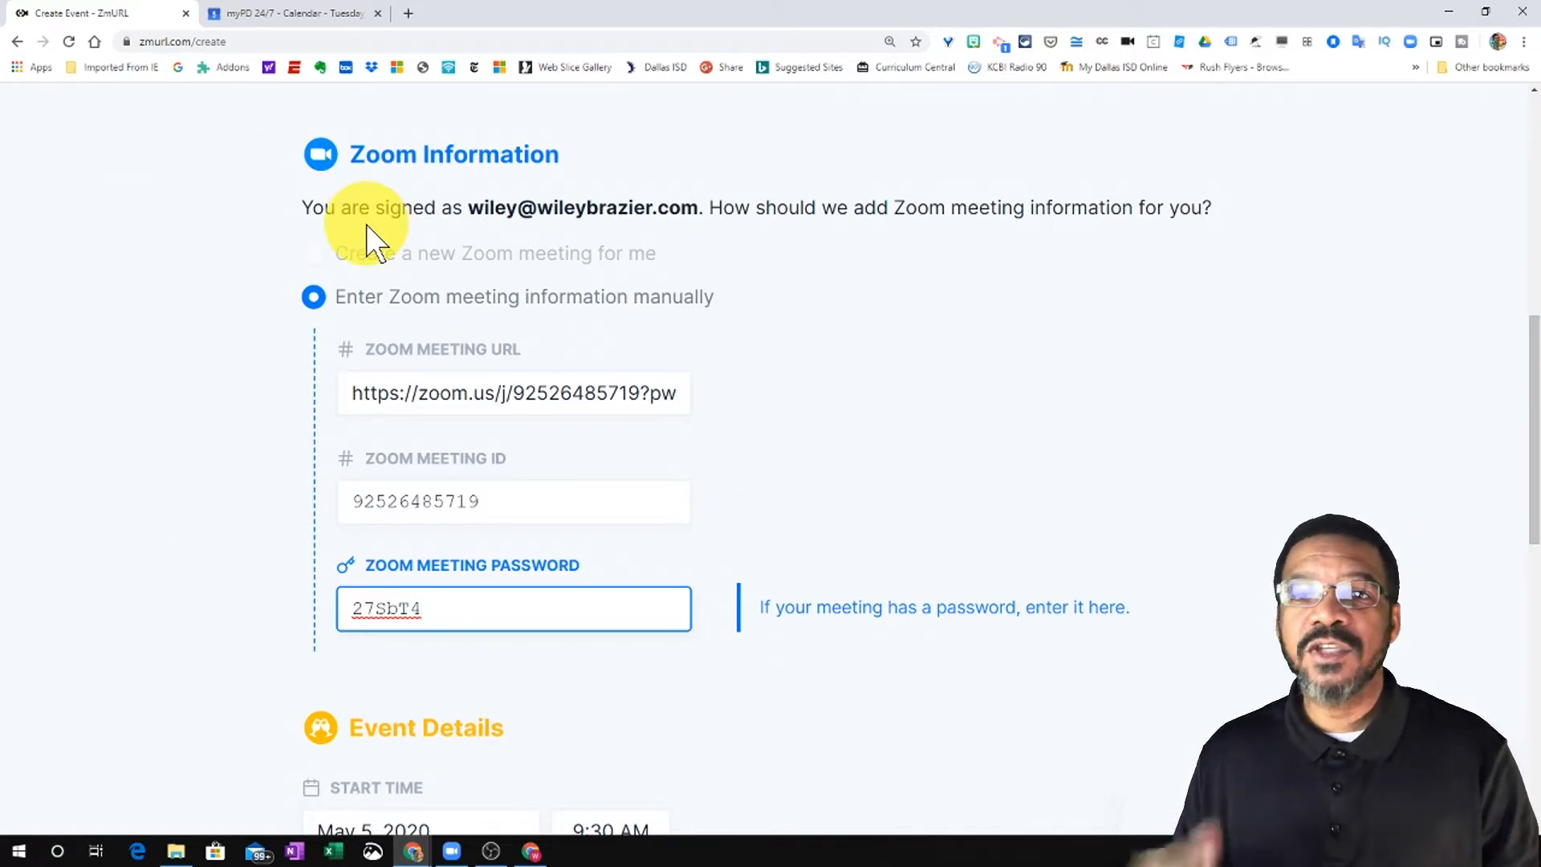
- Set the event start time to 10:00 AM
{"action": "scroll", "coordinate": [446, 257], "scroll_direction": "down", "scroll_amount": 2}
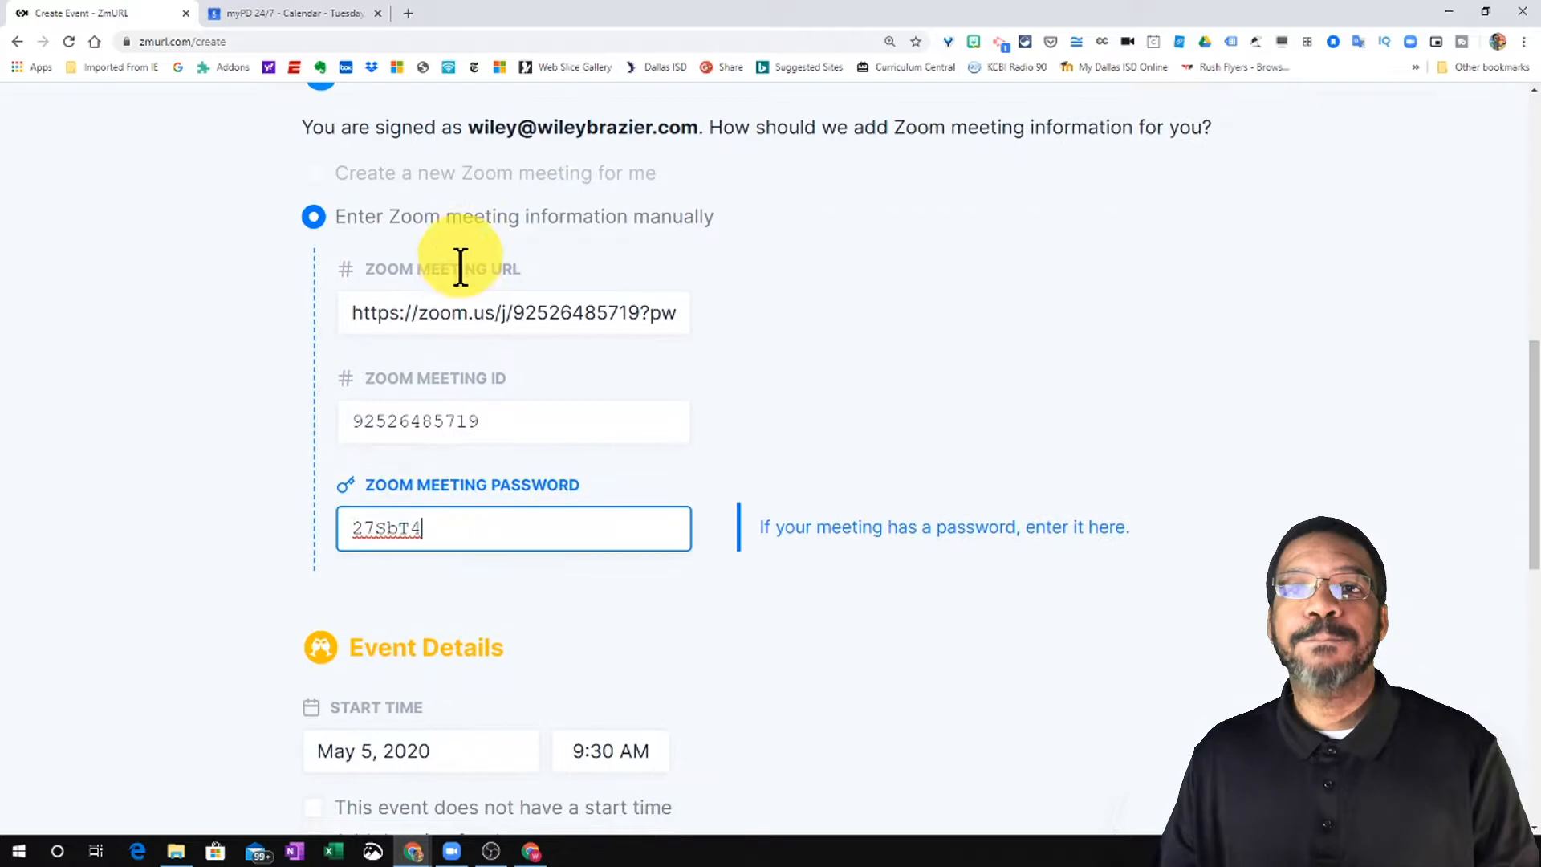
{"action": "scroll", "coordinate": [452, 297], "scroll_direction": "down", "scroll_amount": 2}
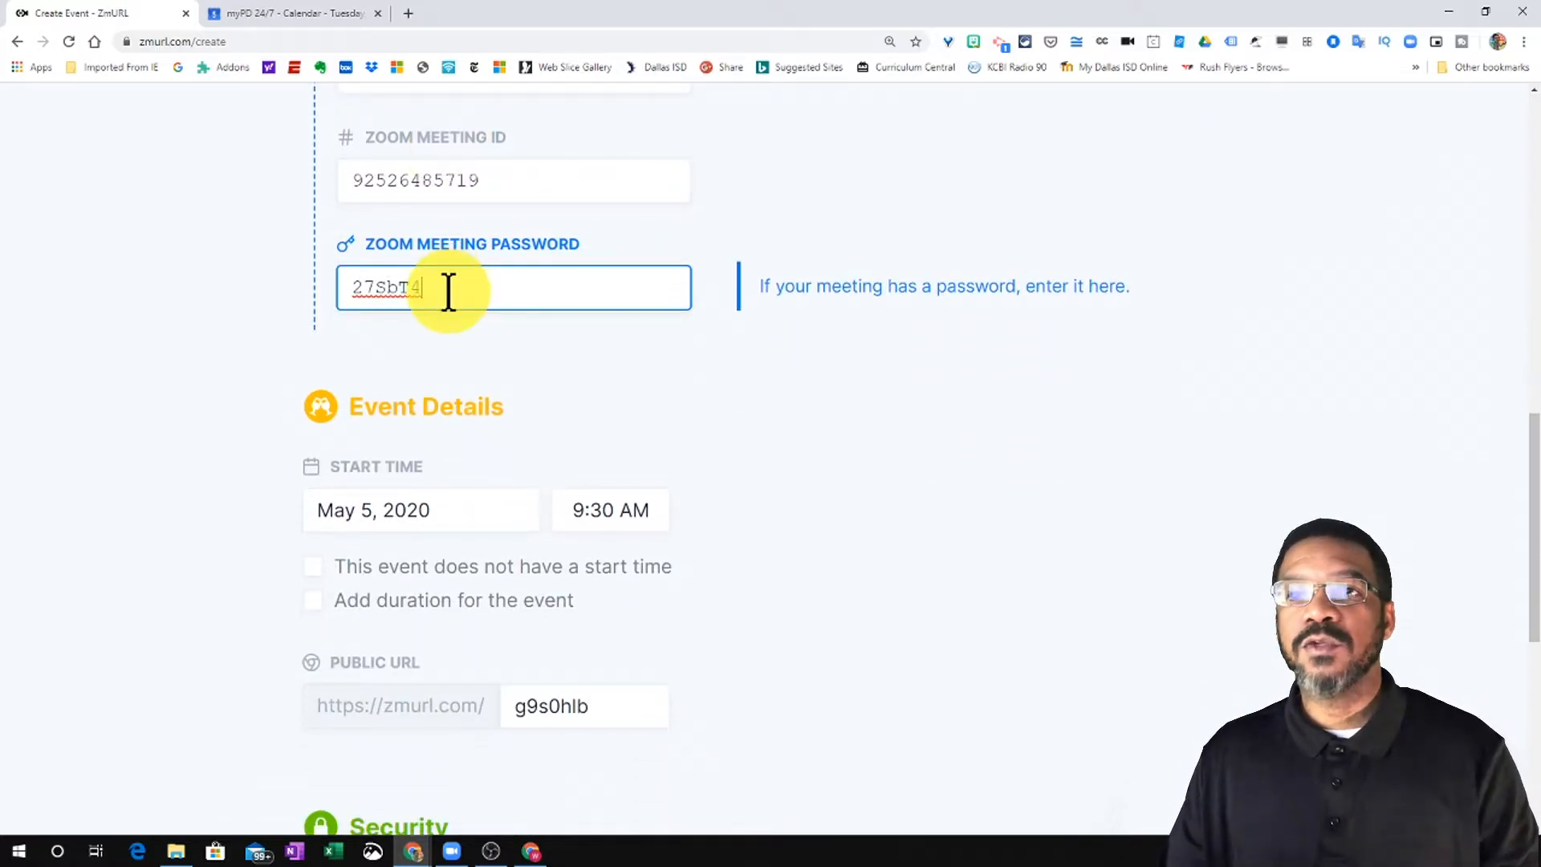
{"action": "scroll", "coordinate": [446, 297], "scroll_direction": "down", "scroll_amount": 1}
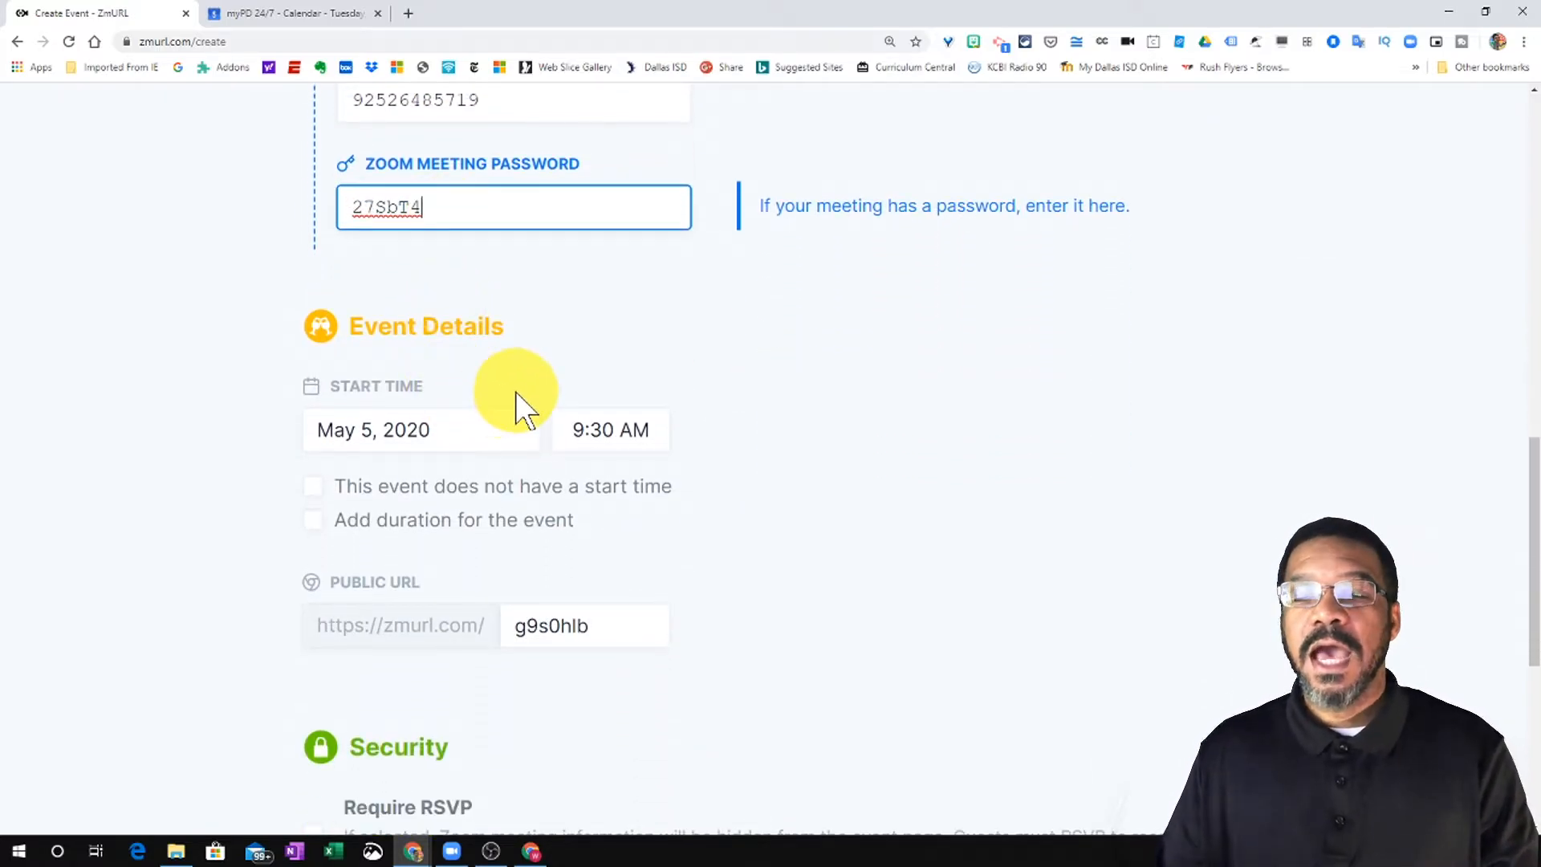
{"action": "left_click", "coordinate": [598, 430]}
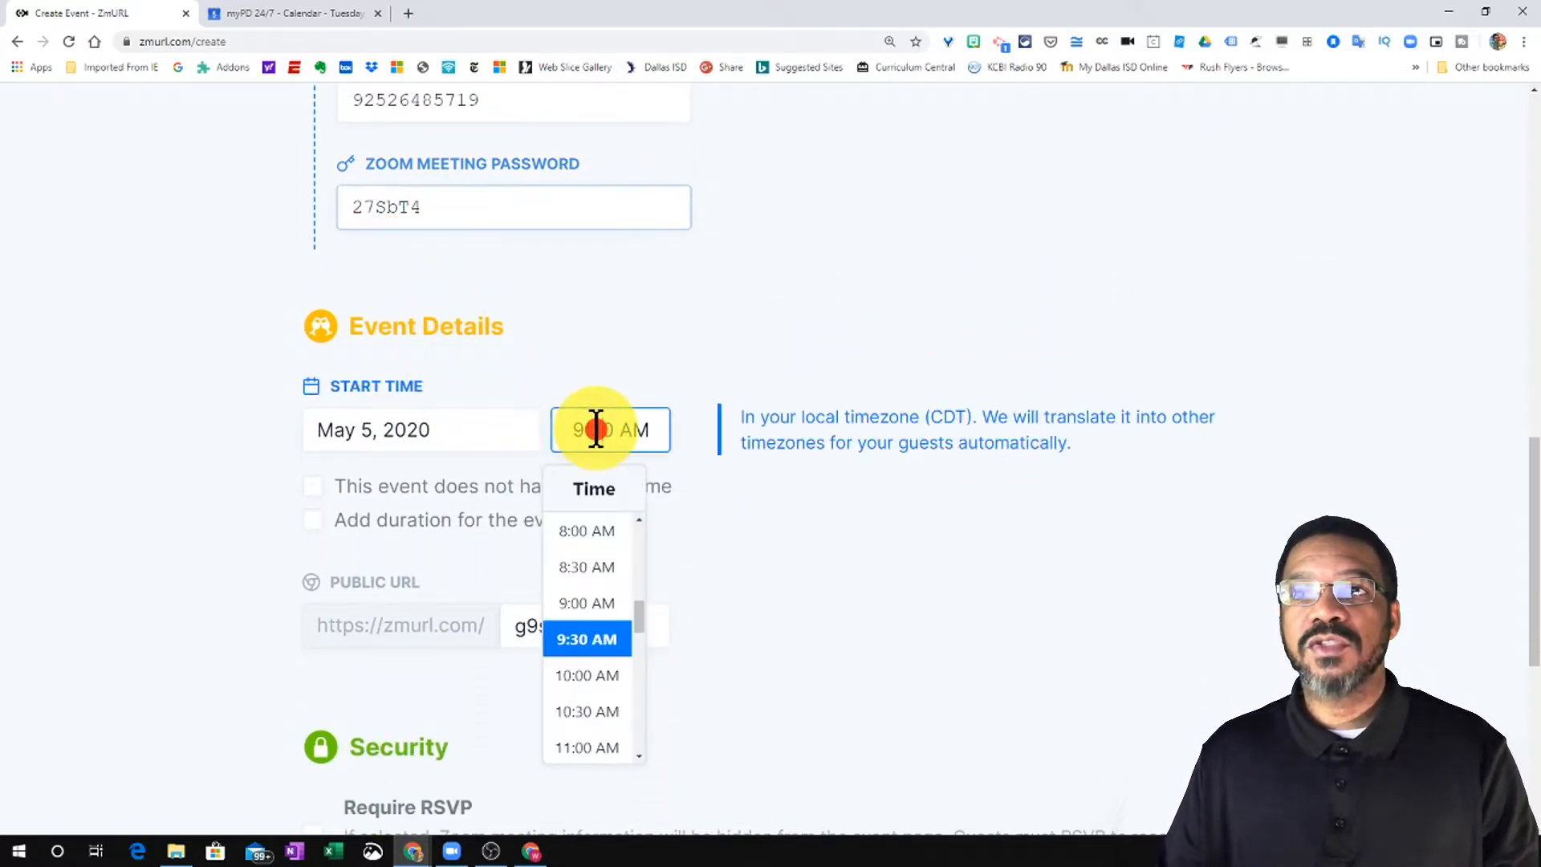
{"action": "left_click", "coordinate": [588, 675]}
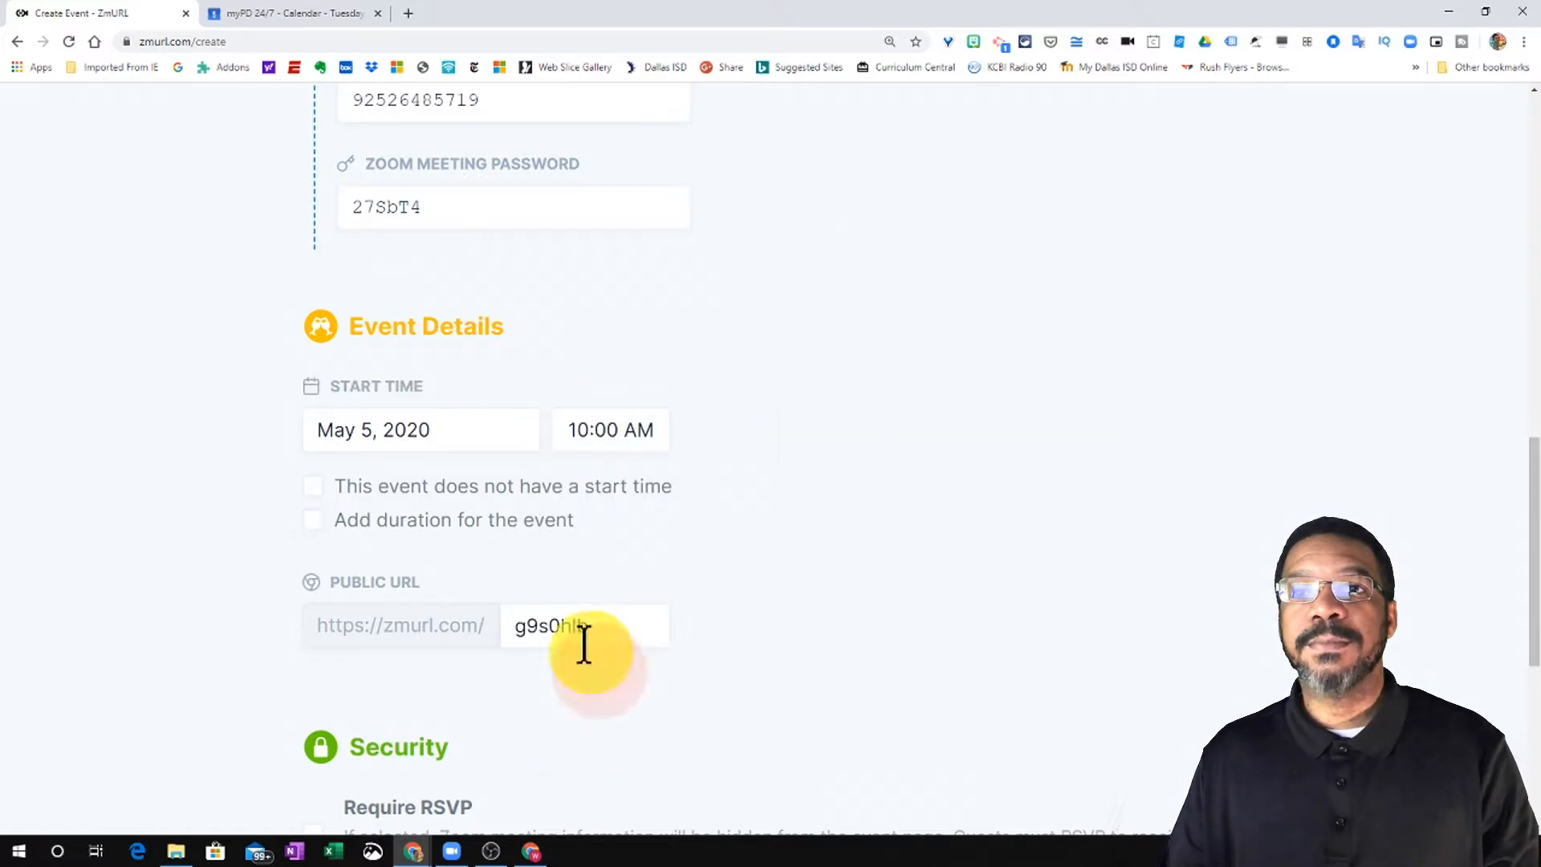
- Leave Add duration off and change the public URL ending to 'thisismytest1'
{"action": "left_click", "coordinate": [311, 522]}
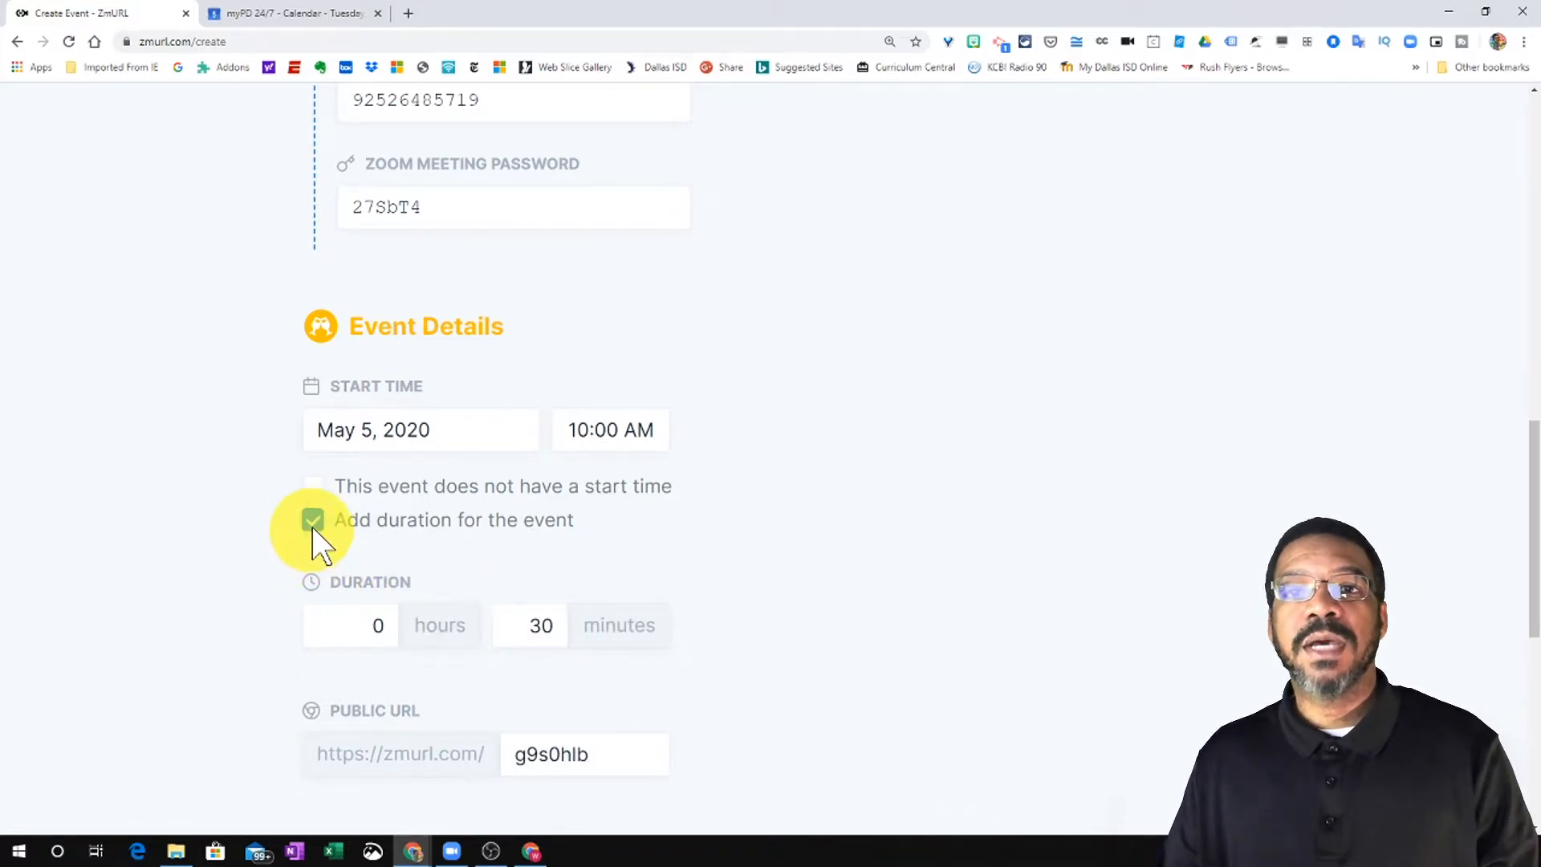
{"action": "left_click", "coordinate": [312, 523]}
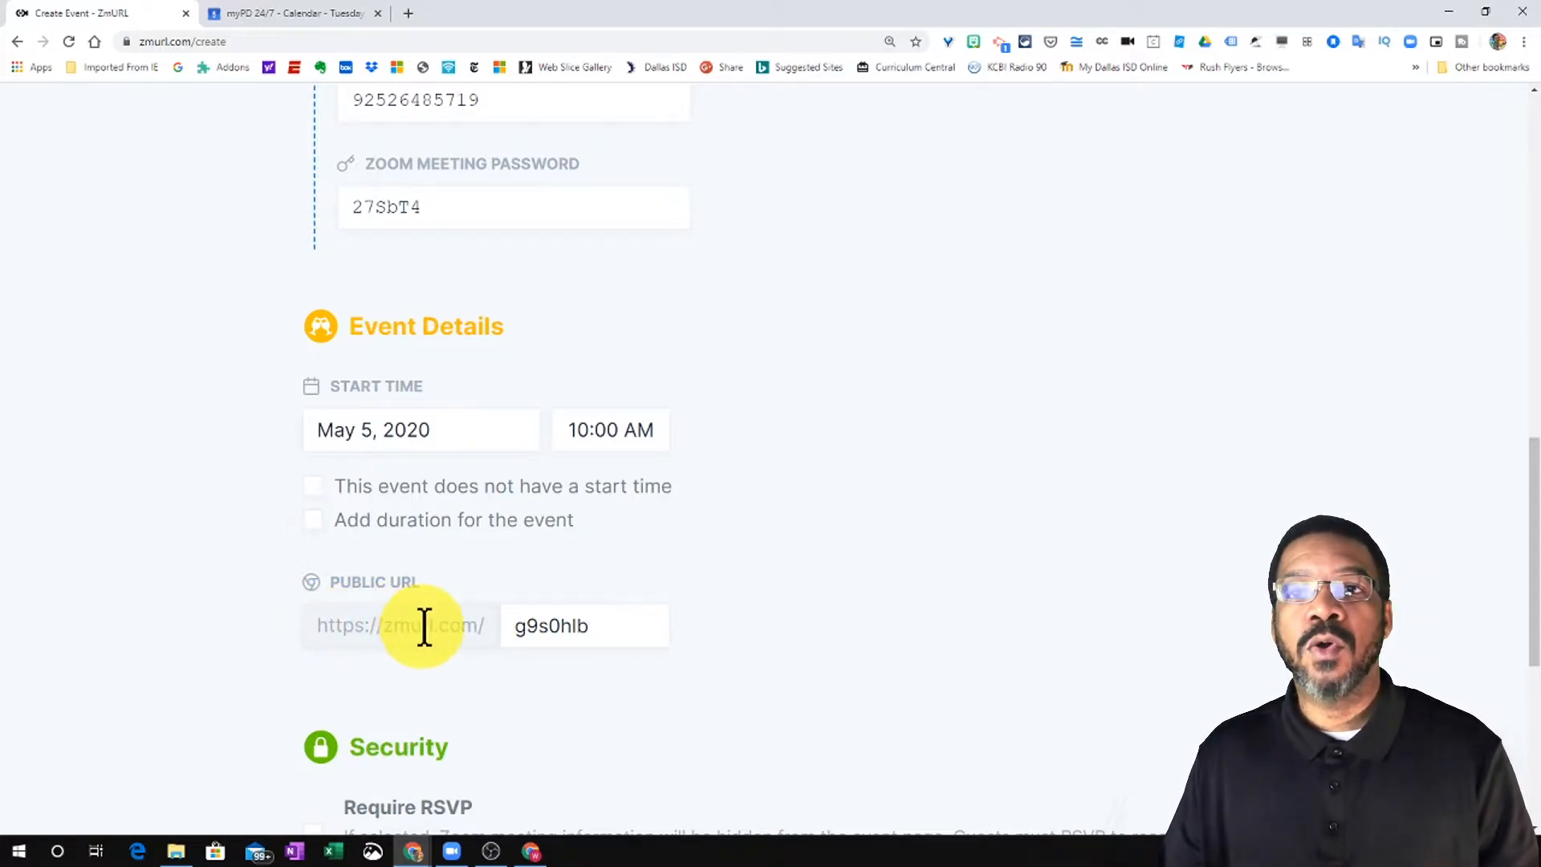
{"action": "left_click_drag", "start_coordinate": [511, 626], "coordinate": [600, 626]}
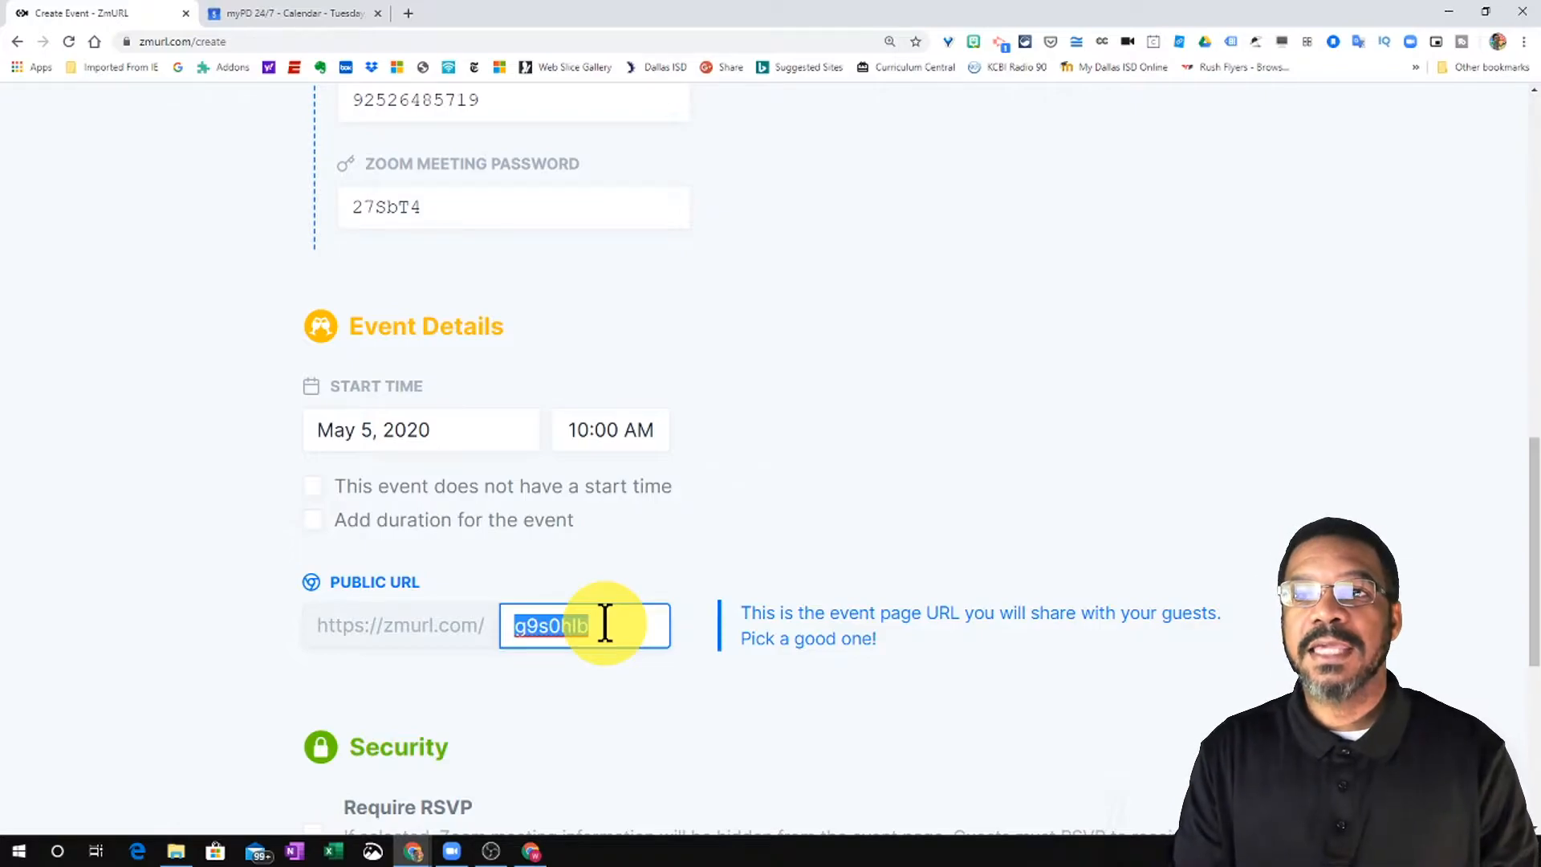
{"action": "type", "text": "thisismytest1"}
- Turn on Require RSVP and create the event
{"action": "scroll", "coordinate": [402, 429], "scroll_direction": "down", "scroll_amount": 4}
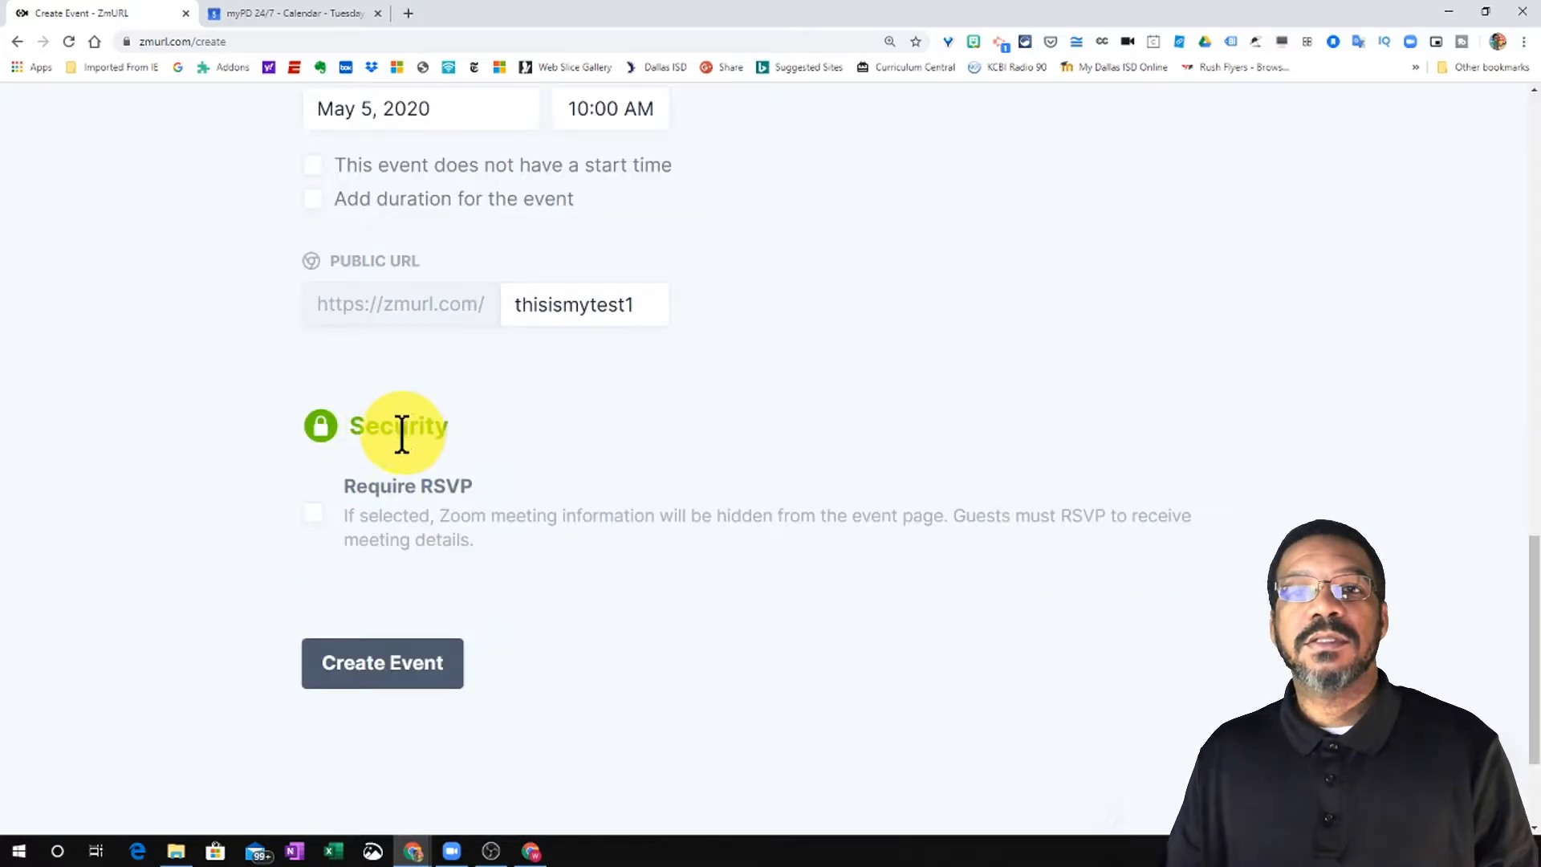
{"action": "left_click", "coordinate": [313, 512]}
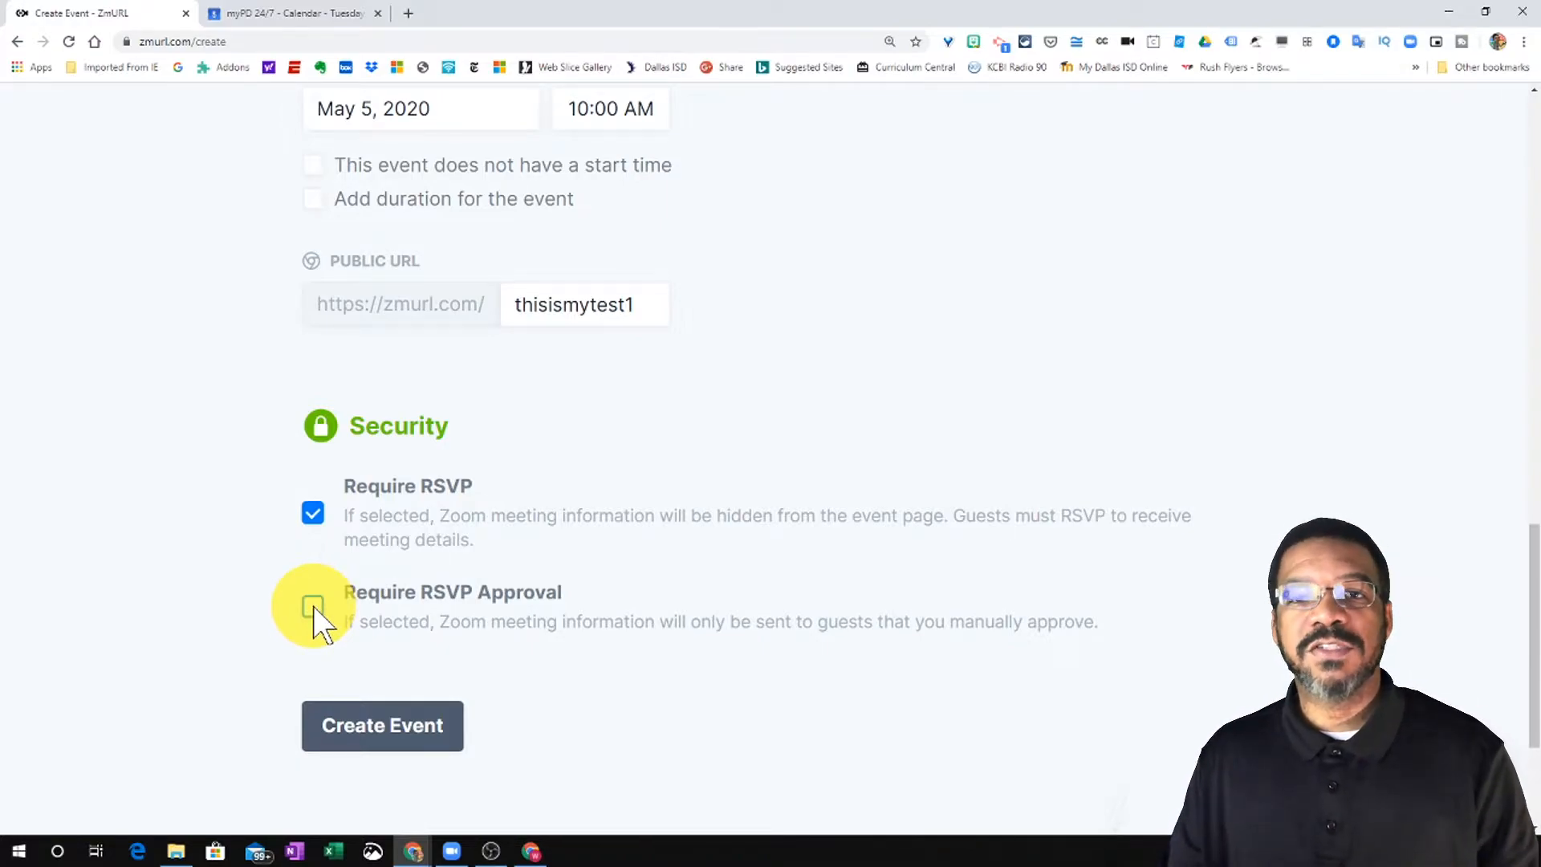
{"action": "left_click", "coordinate": [372, 731]}
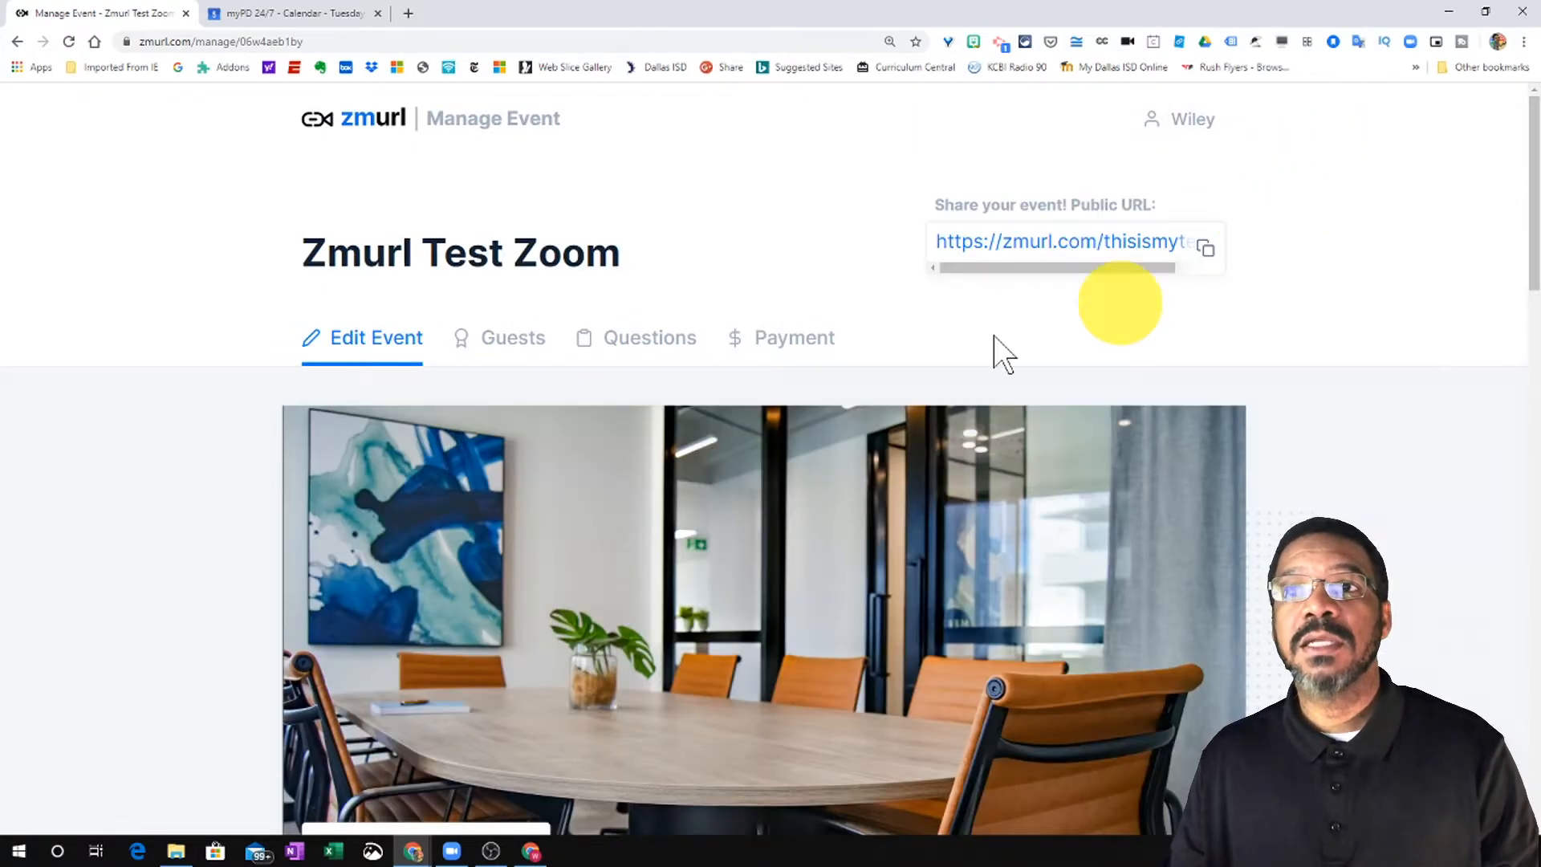
- Open the event's Guests tab, which lists 0 guests
{"action": "scroll", "coordinate": [637, 441], "scroll_direction": "down", "scroll_amount": 2}
{"action": "scroll", "coordinate": [640, 449], "scroll_direction": "down", "scroll_amount": 3}
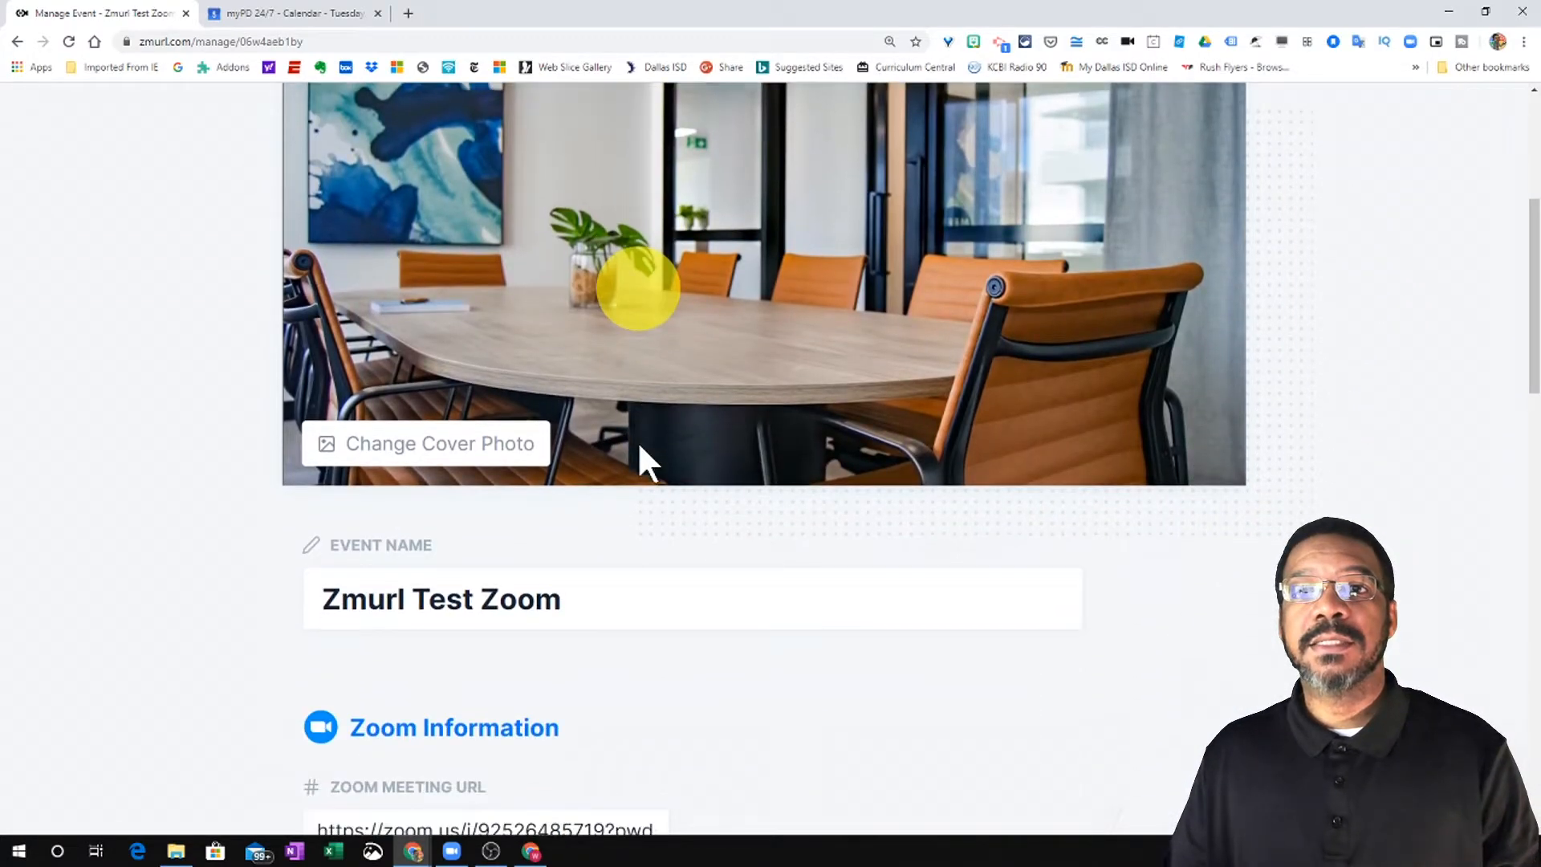
{"action": "scroll", "coordinate": [639, 457], "scroll_direction": "up", "scroll_amount": 5}
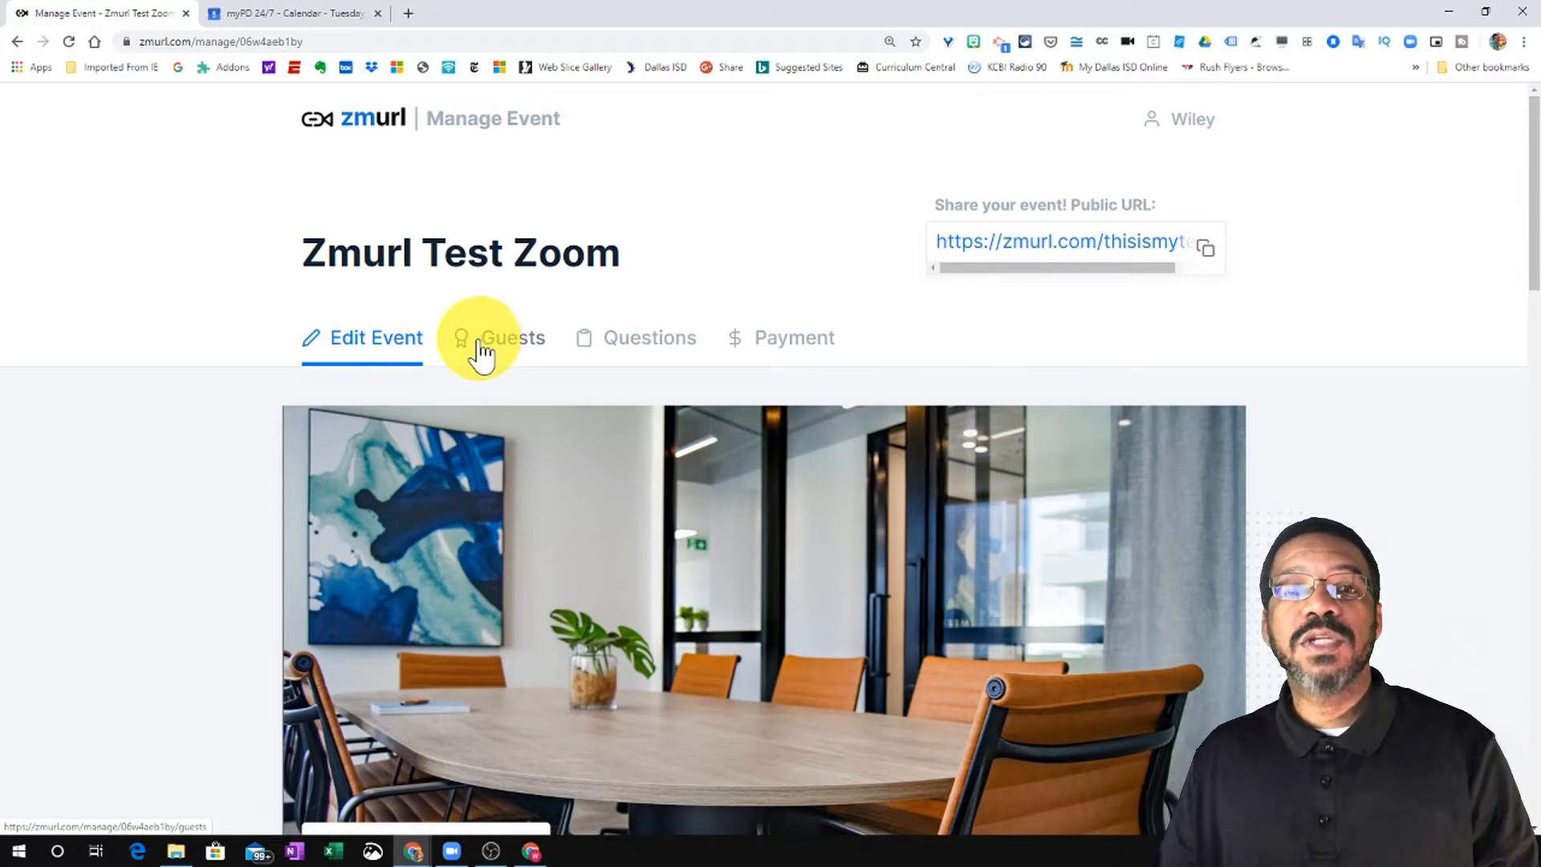
{"action": "left_click", "coordinate": [483, 350]}
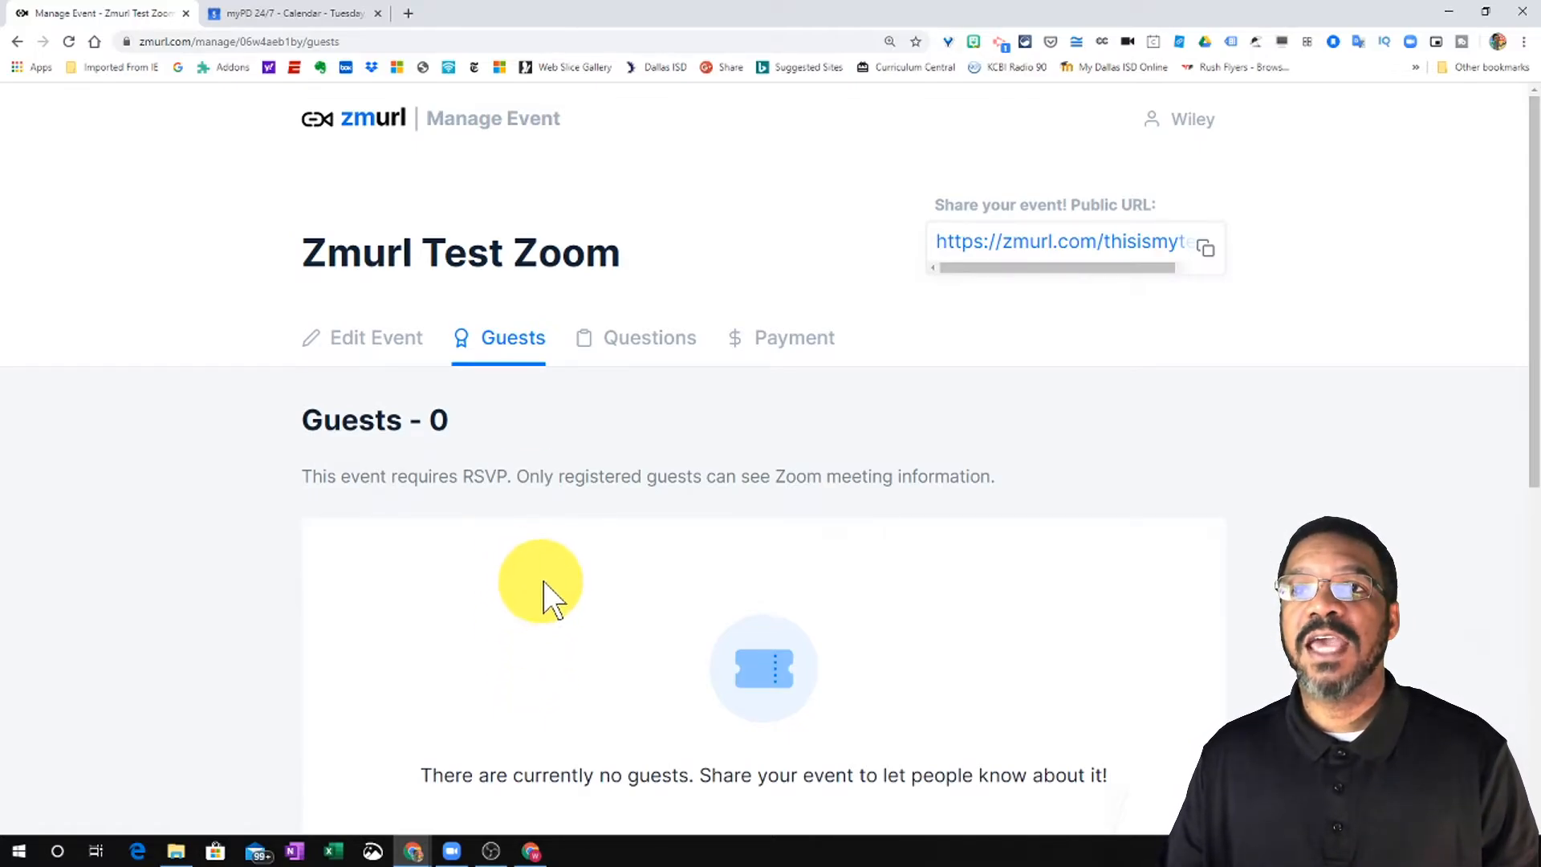
- Open the Questions tab, showing guests give only their email with no extra questions
{"action": "left_click", "coordinate": [626, 343]}
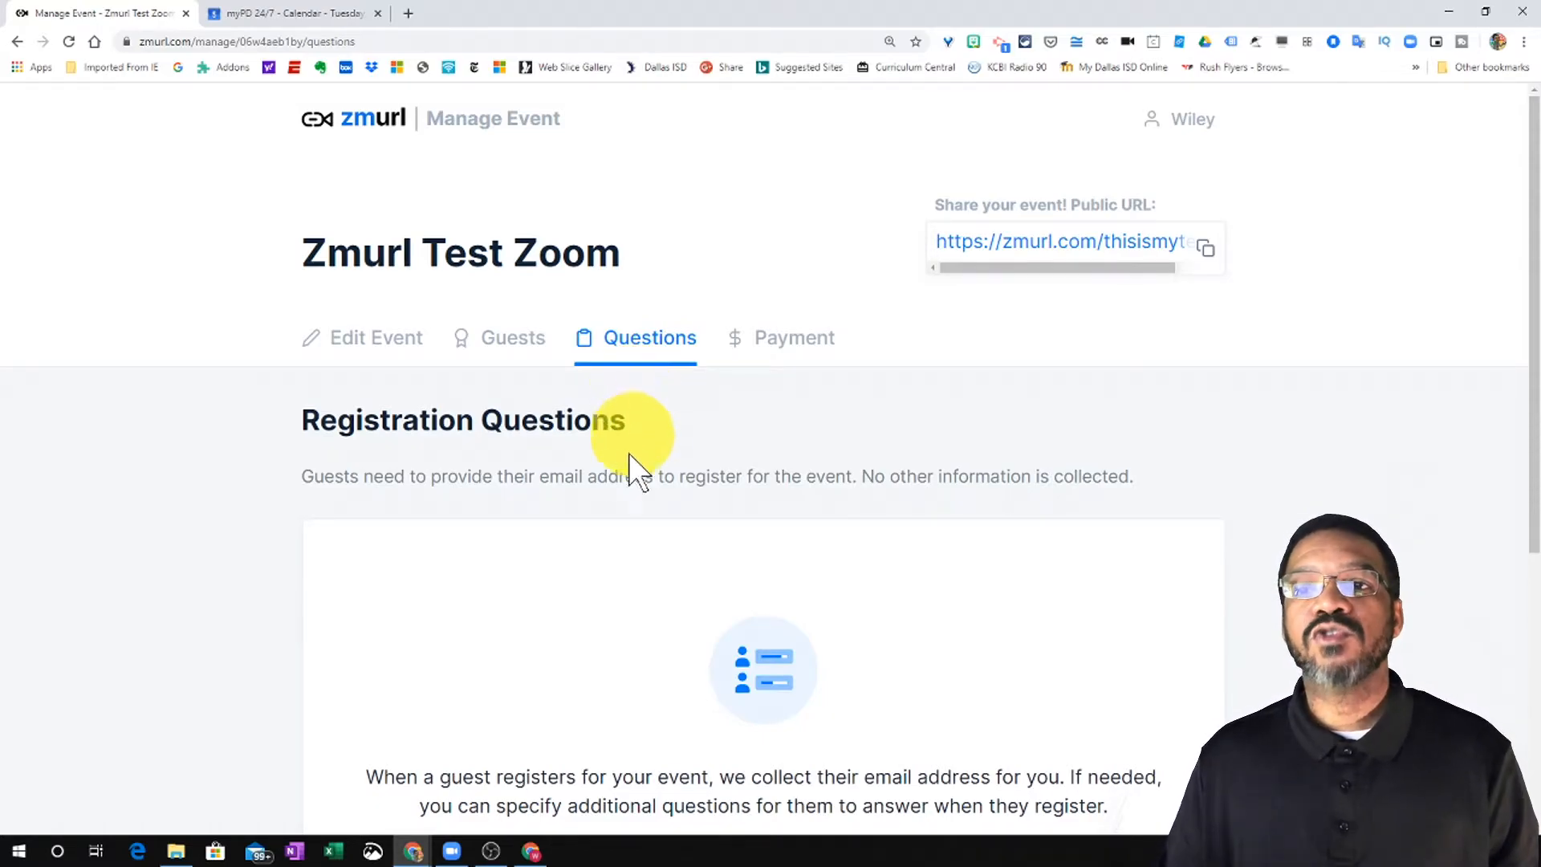
{"action": "scroll", "coordinate": [608, 546], "scroll_direction": "down", "scroll_amount": 1}
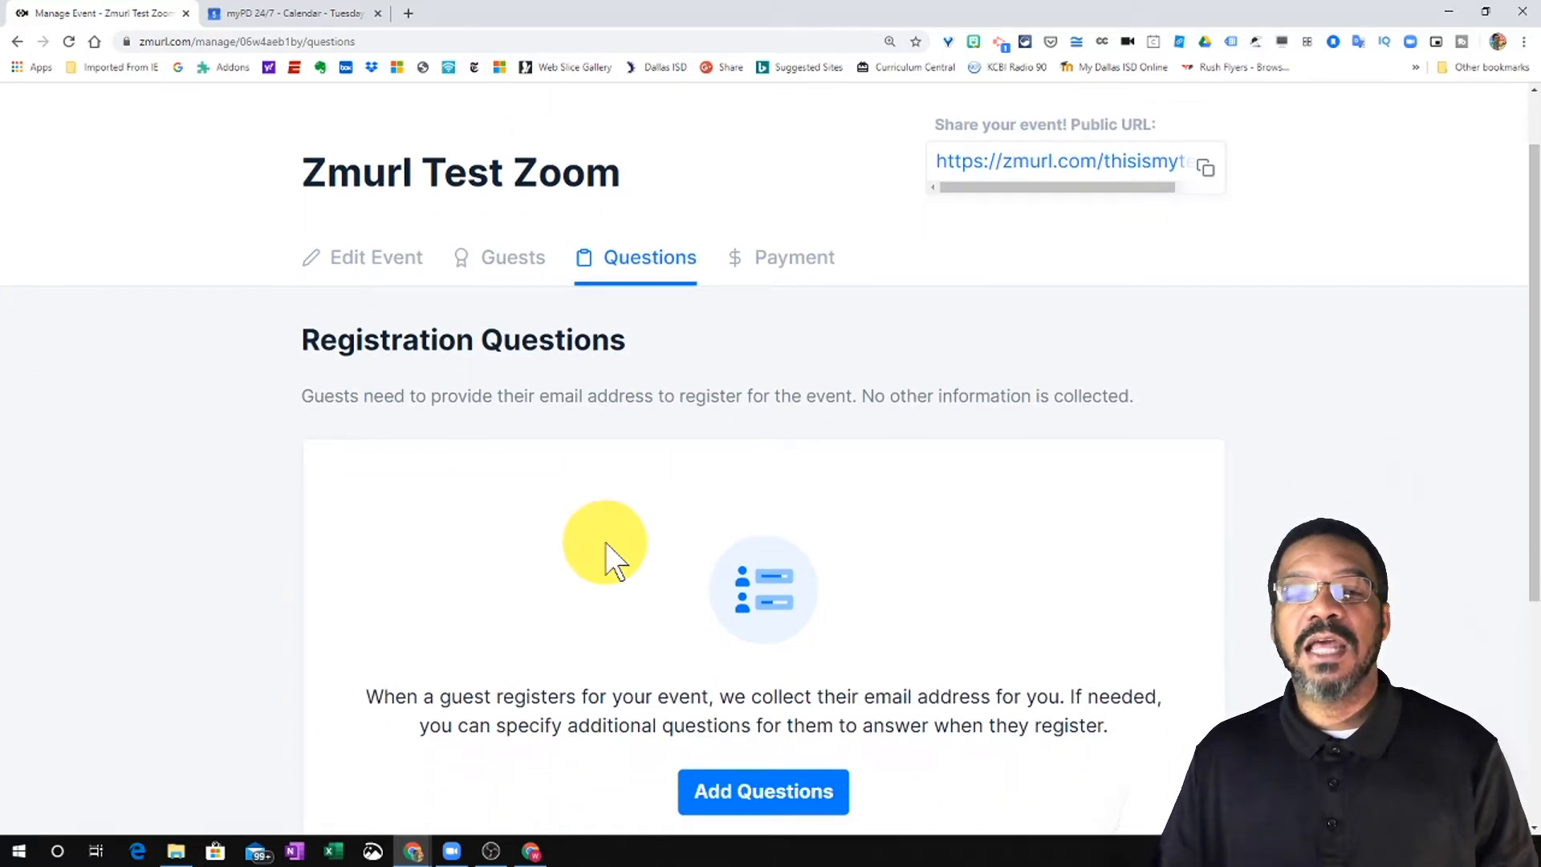
{"action": "scroll", "coordinate": [602, 542], "scroll_direction": "down", "scroll_amount": 1}
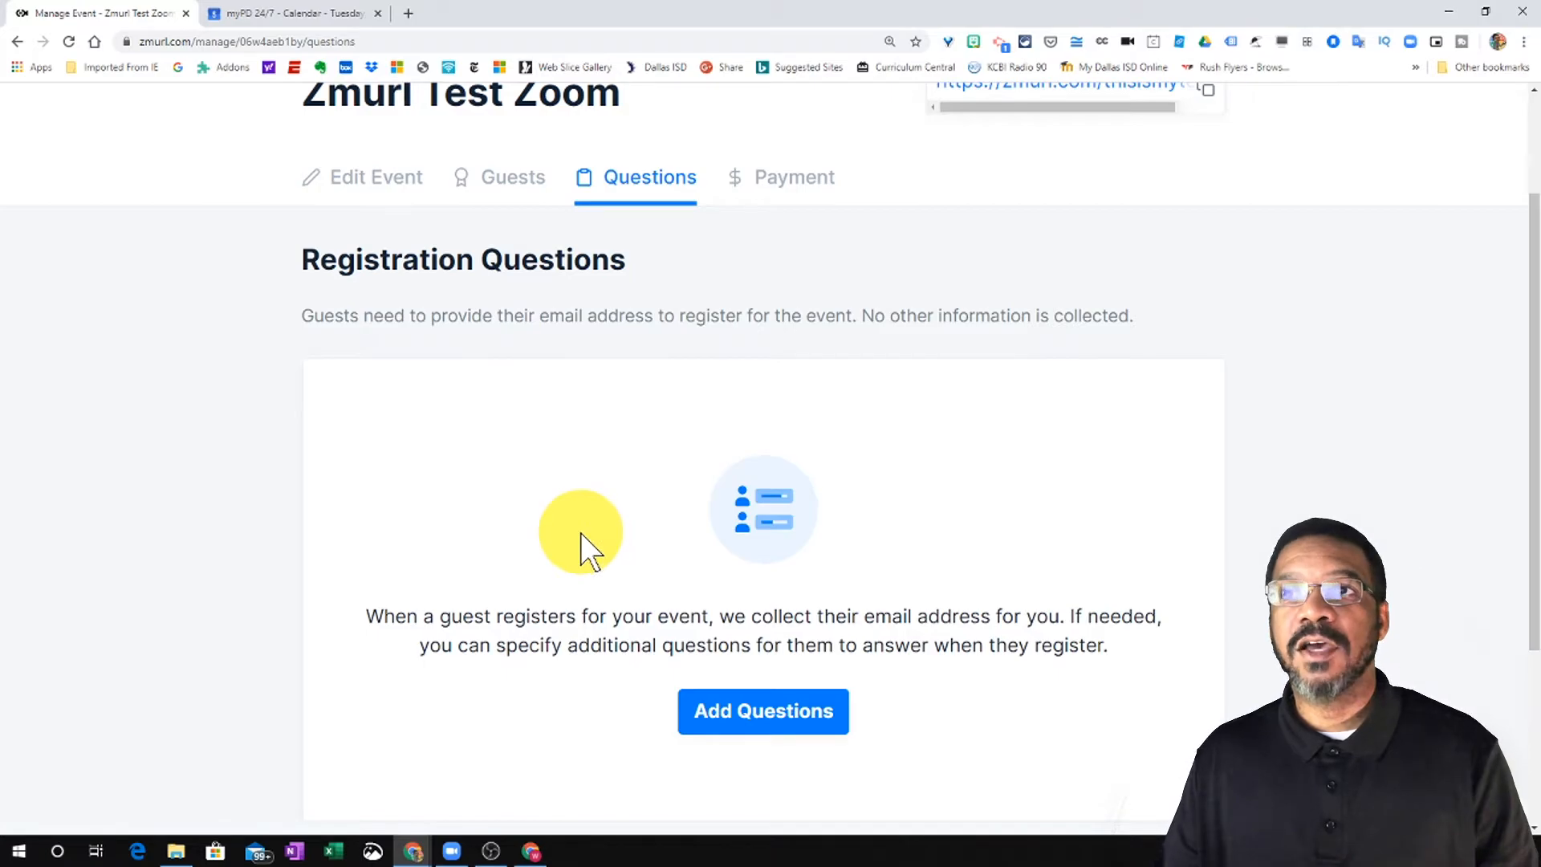
{"action": "scroll", "coordinate": [580, 533], "scroll_direction": "up", "scroll_amount": 2}
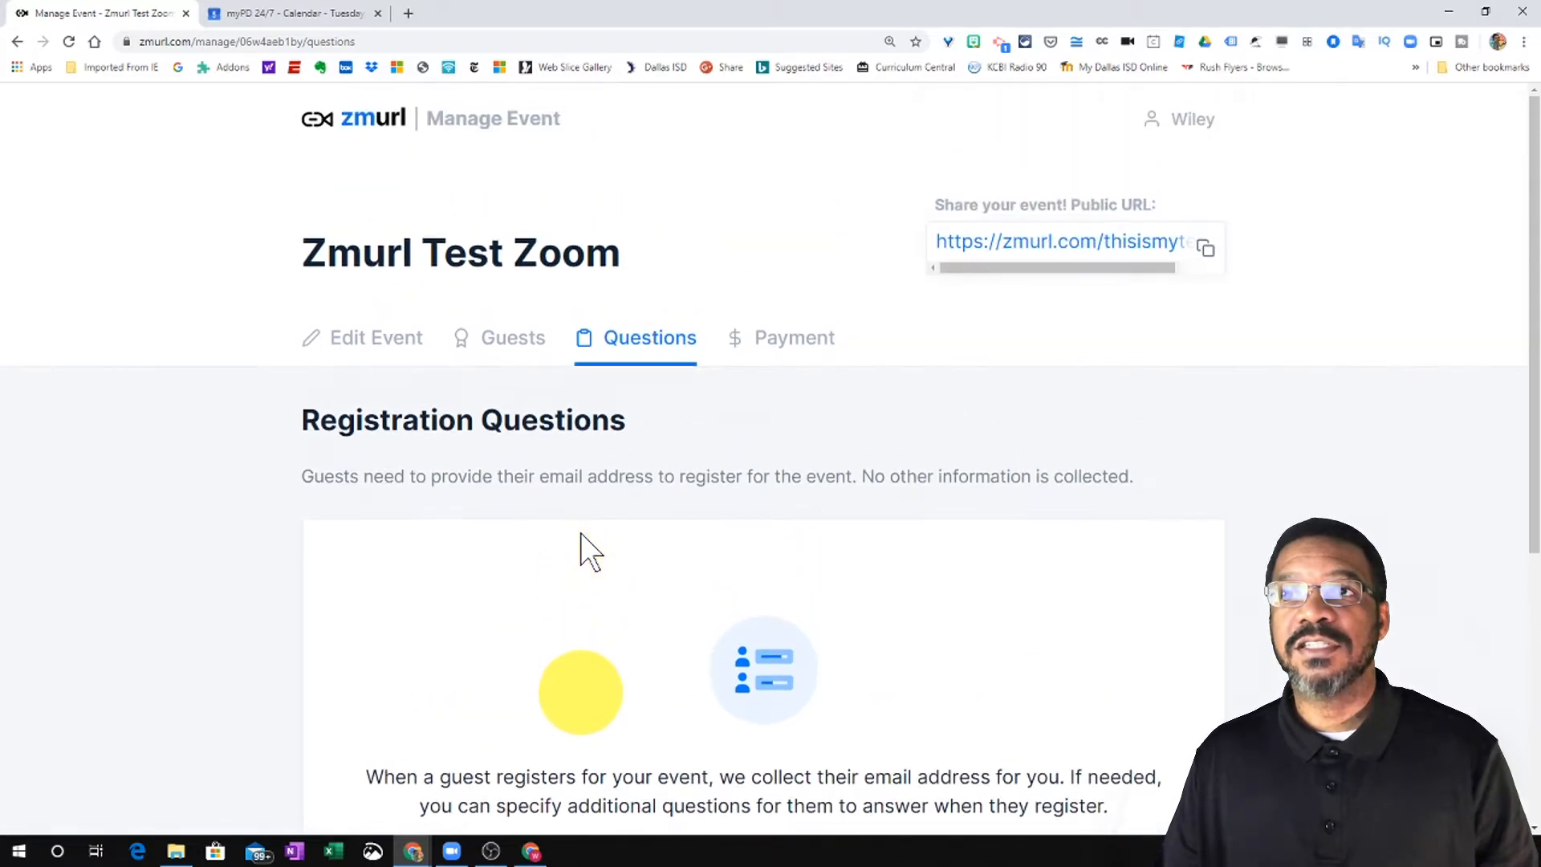
- Open the Payment tab and review the event's payment settings
{"action": "left_click", "coordinate": [763, 354]}
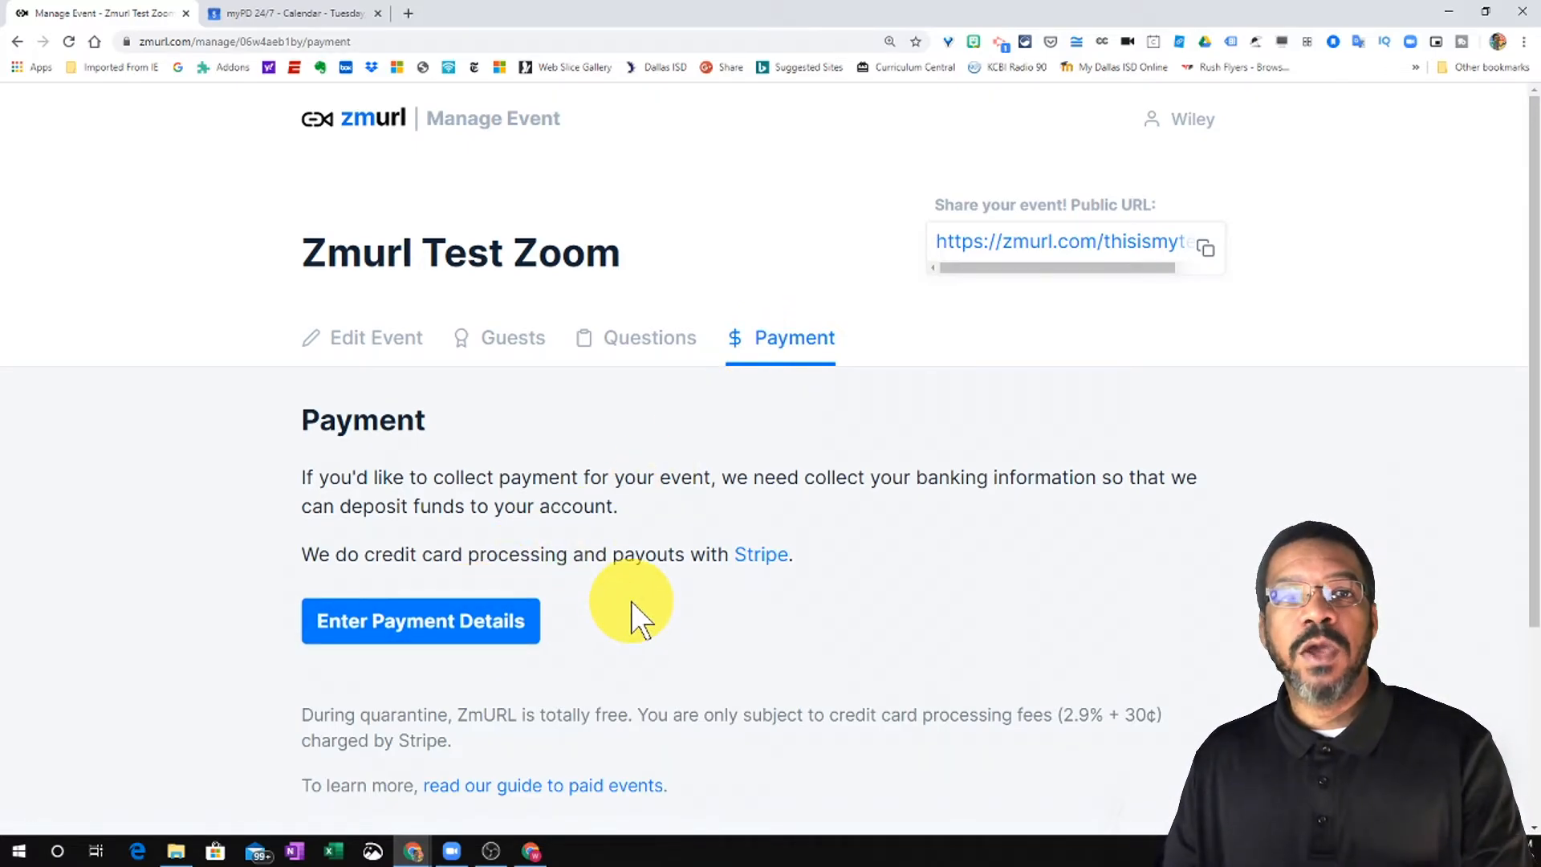
{"action": "scroll", "coordinate": [631, 599], "scroll_direction": "down", "scroll_amount": 1}
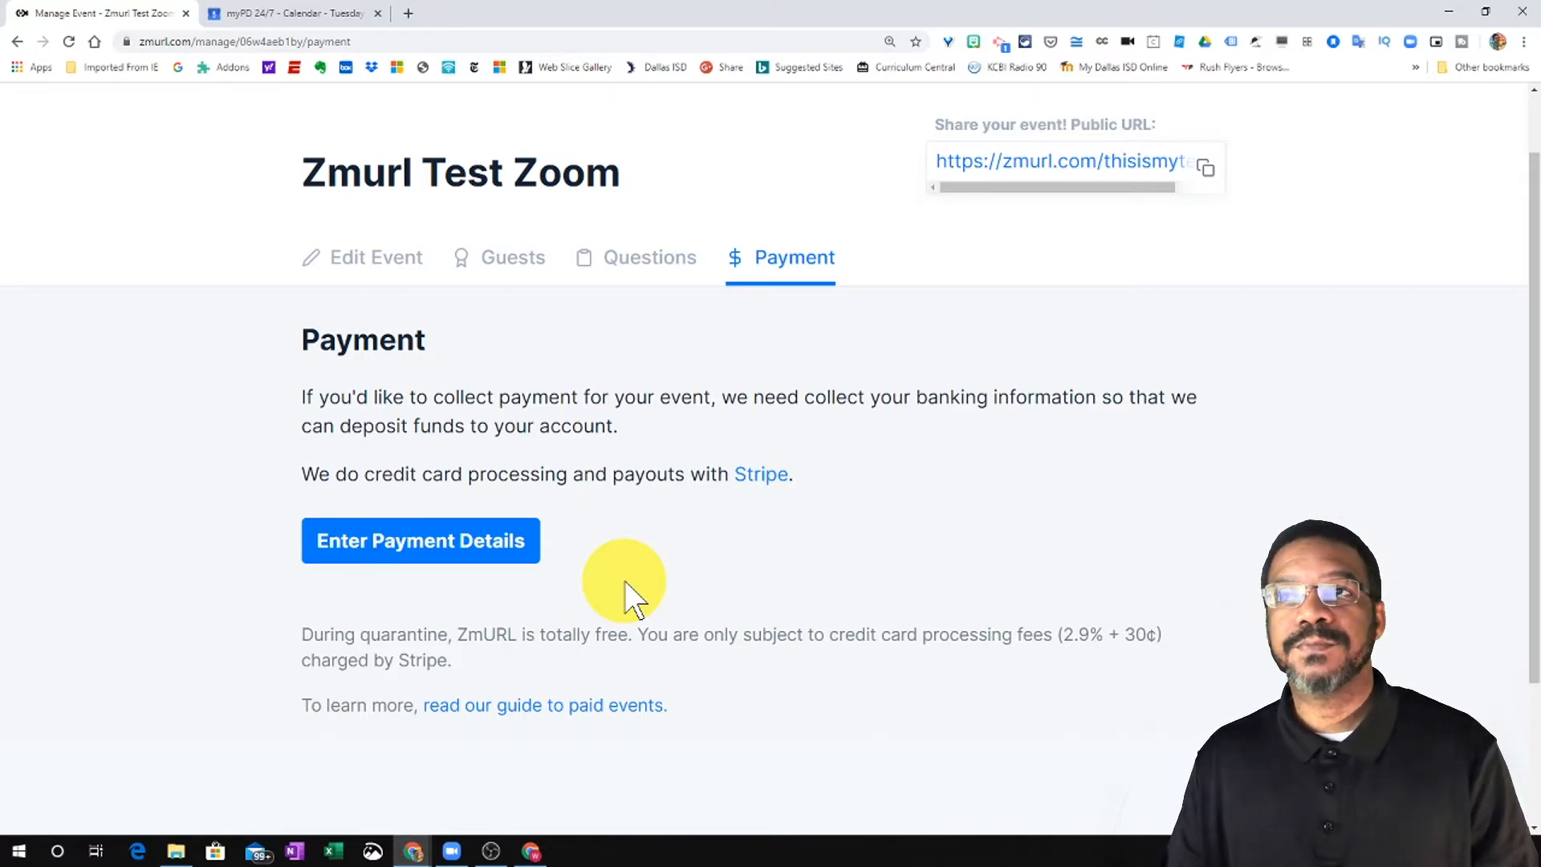
{"action": "scroll", "coordinate": [642, 582], "scroll_direction": "up", "scroll_amount": 1}
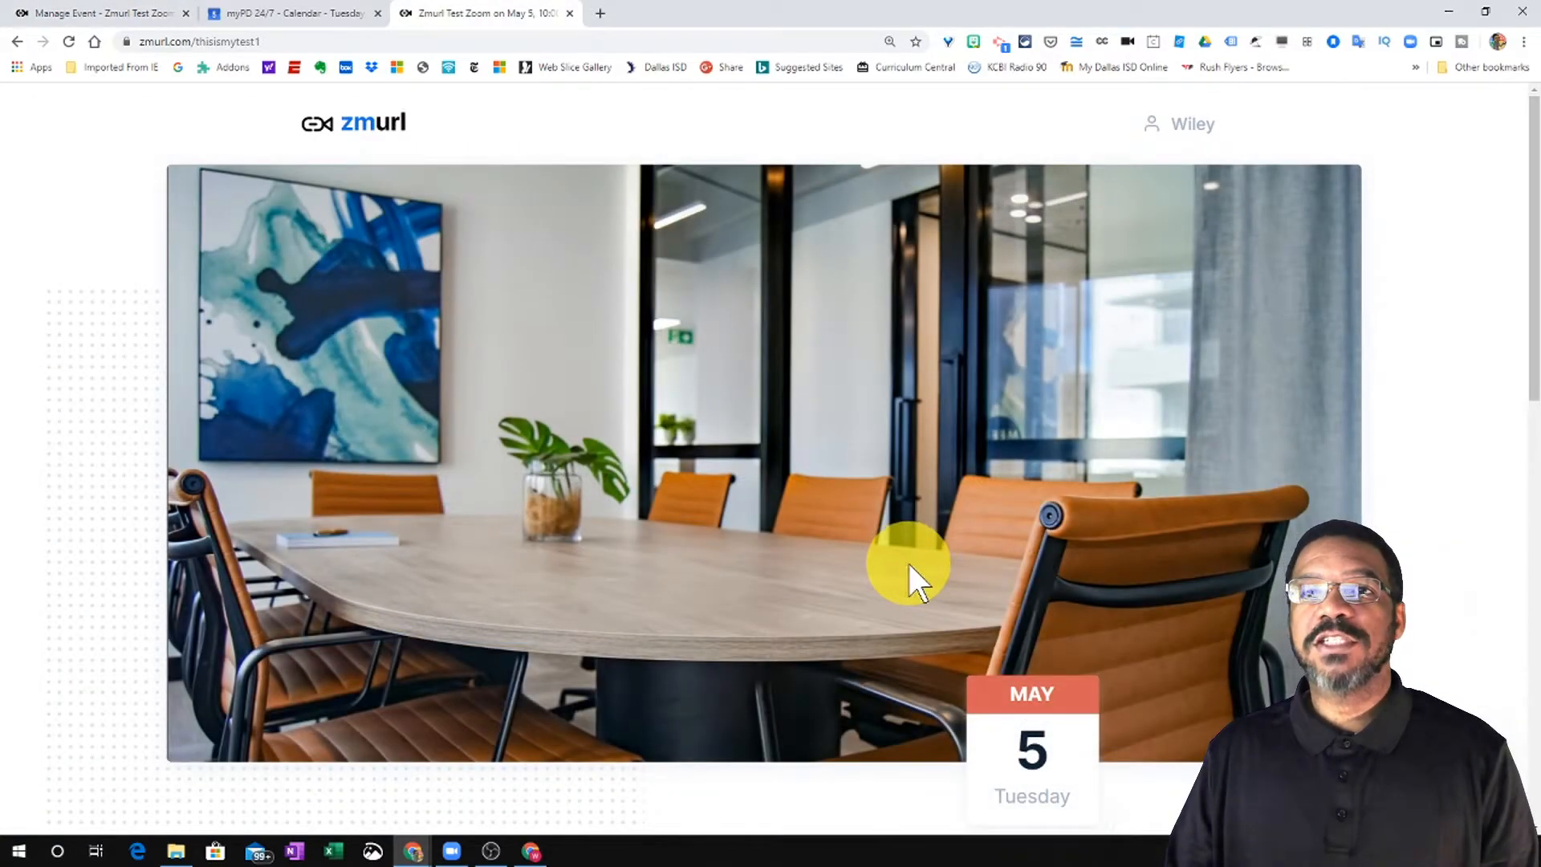
- Enter a guest email address on the Zmurl Test Zoom page and submit RSVP Now
{"action": "scroll", "coordinate": [909, 567], "scroll_direction": "down", "scroll_amount": 2}
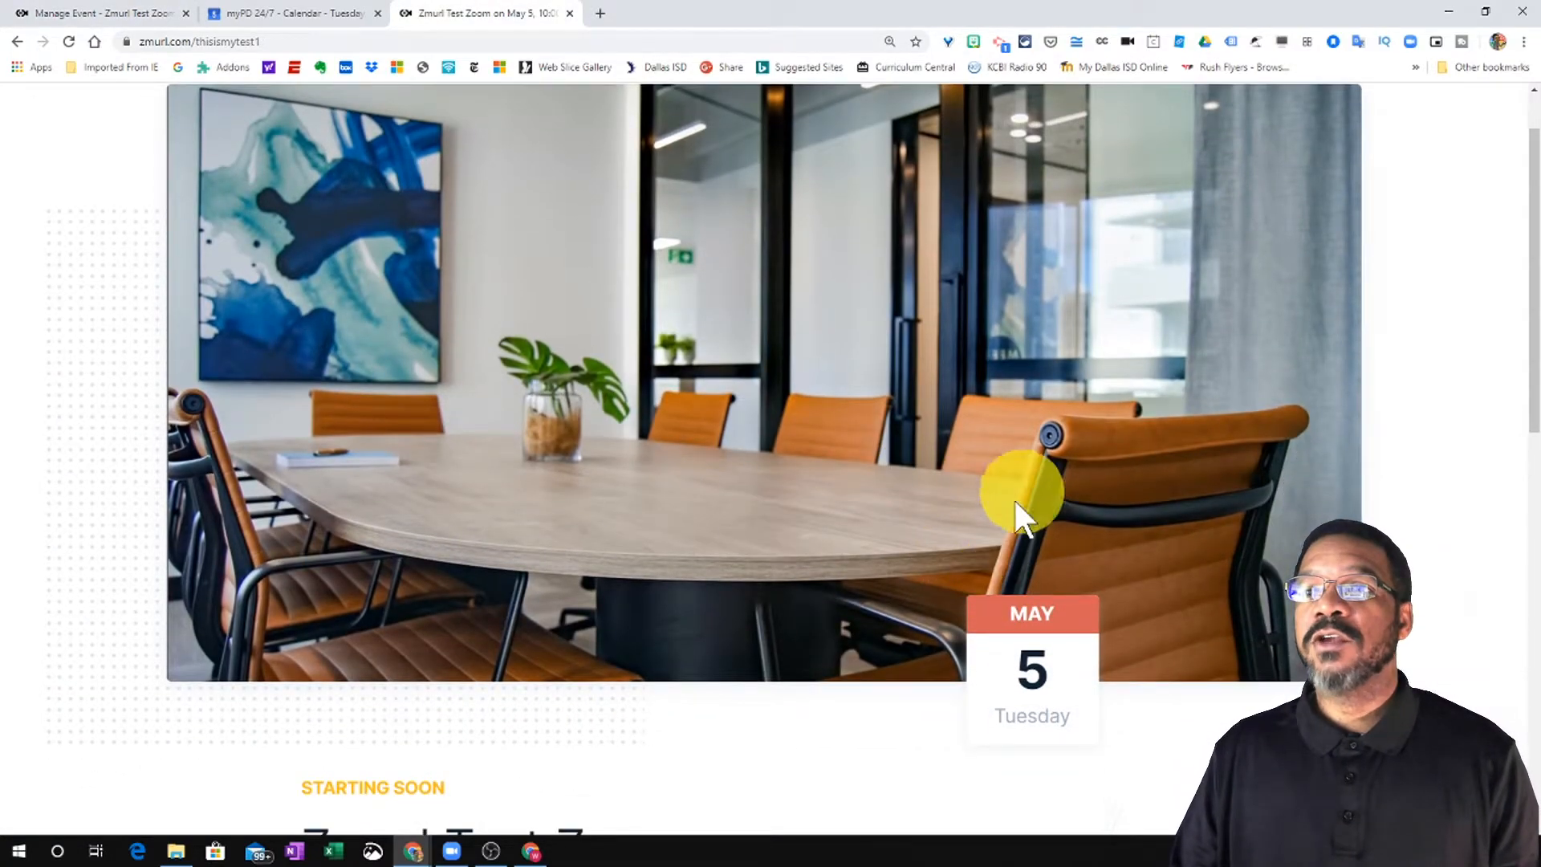
{"action": "scroll", "coordinate": [1007, 541], "scroll_direction": "down", "scroll_amount": 1}
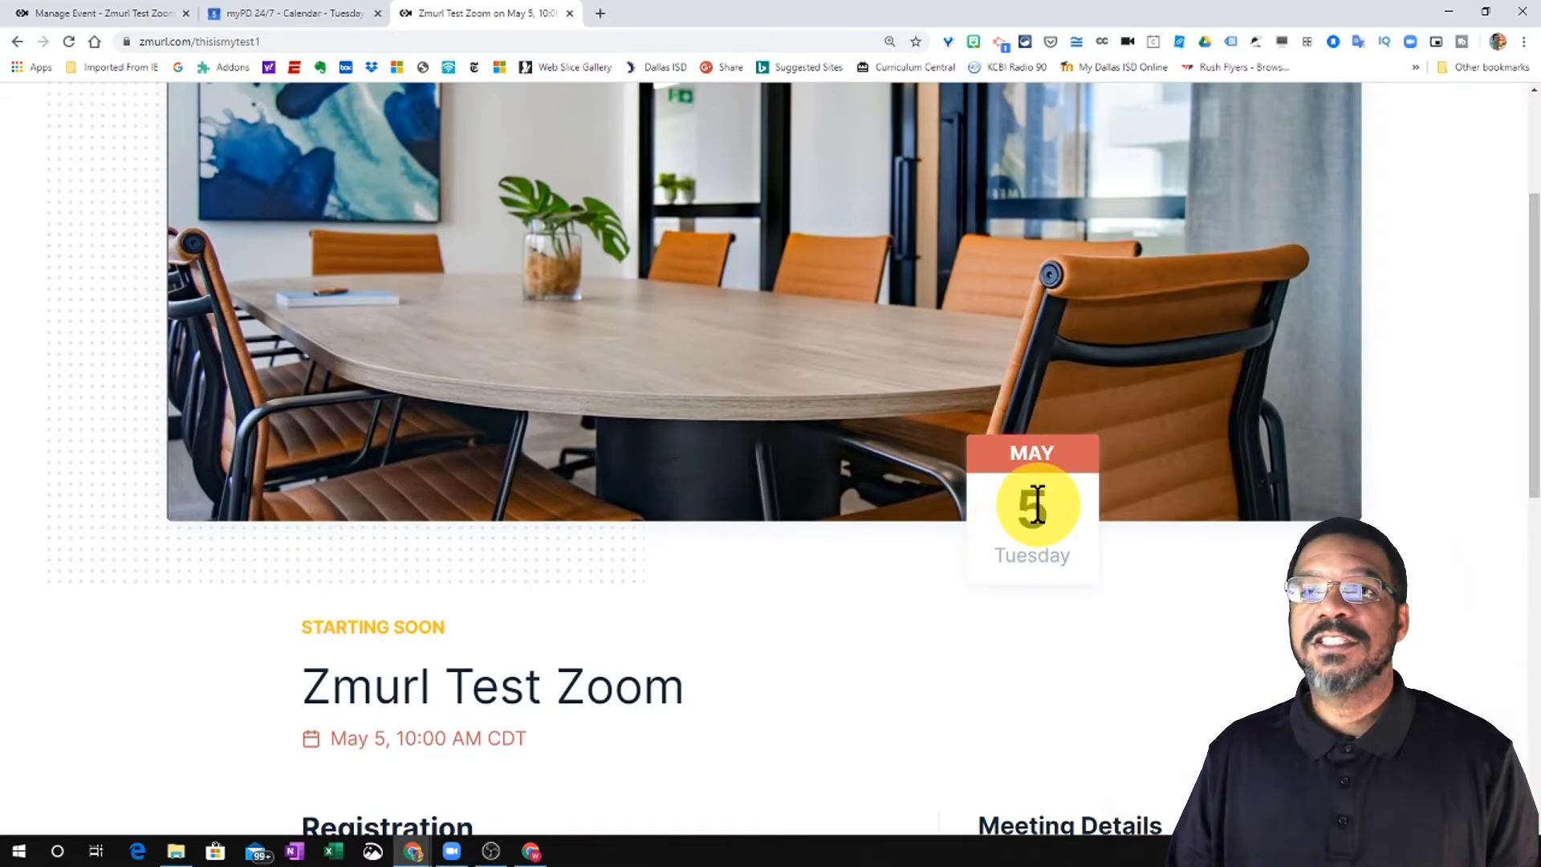
{"action": "scroll", "coordinate": [963, 522], "scroll_direction": "down", "scroll_amount": 2}
{"action": "scroll", "coordinate": [622, 531], "scroll_direction": "down", "scroll_amount": 2}
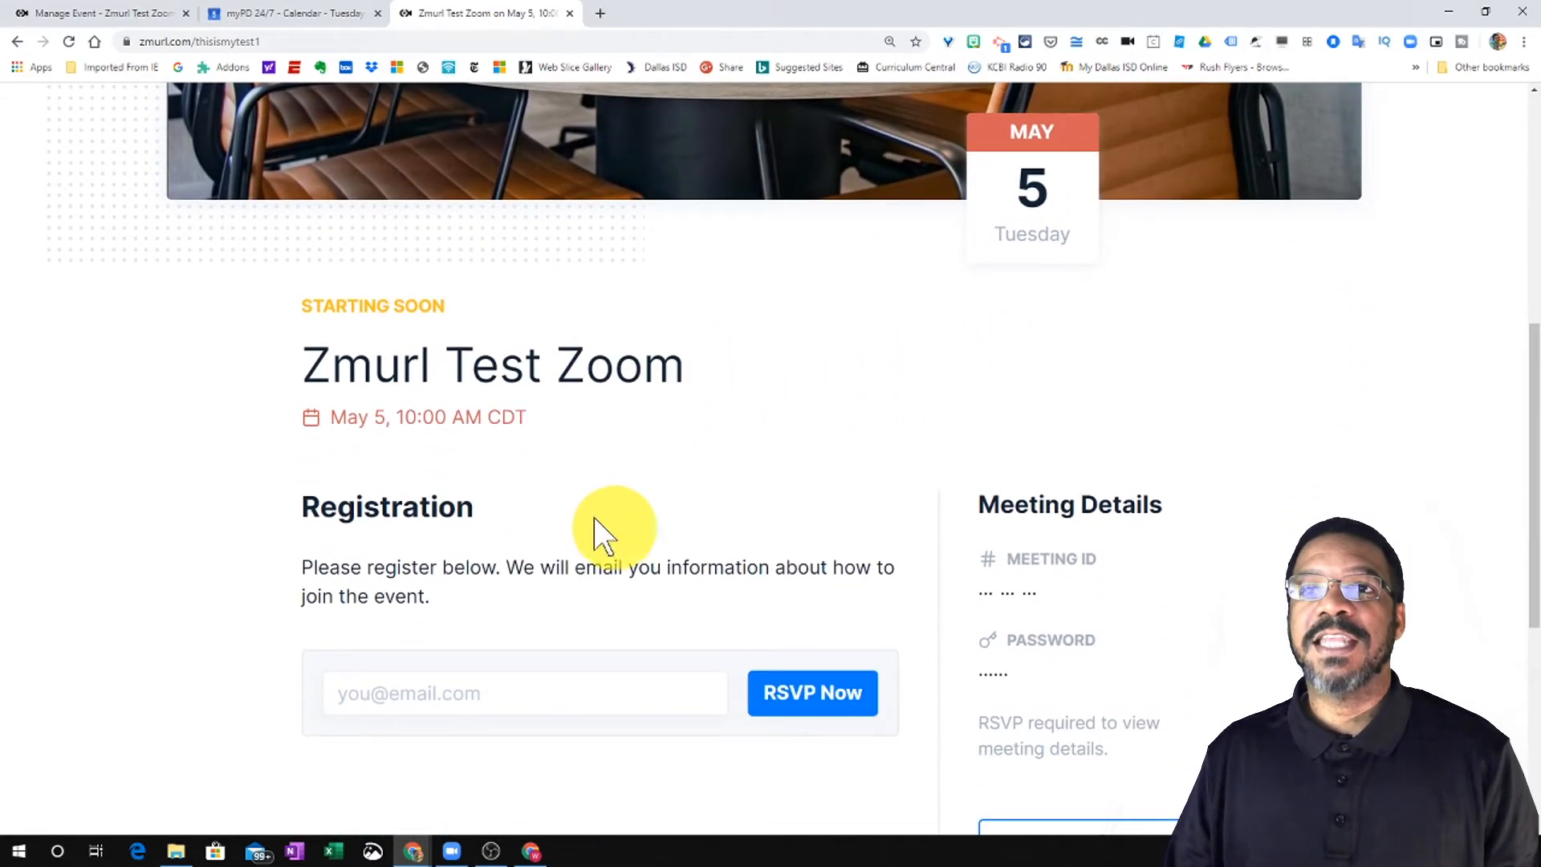
{"action": "scroll", "coordinate": [481, 421], "scroll_direction": "down", "scroll_amount": 1}
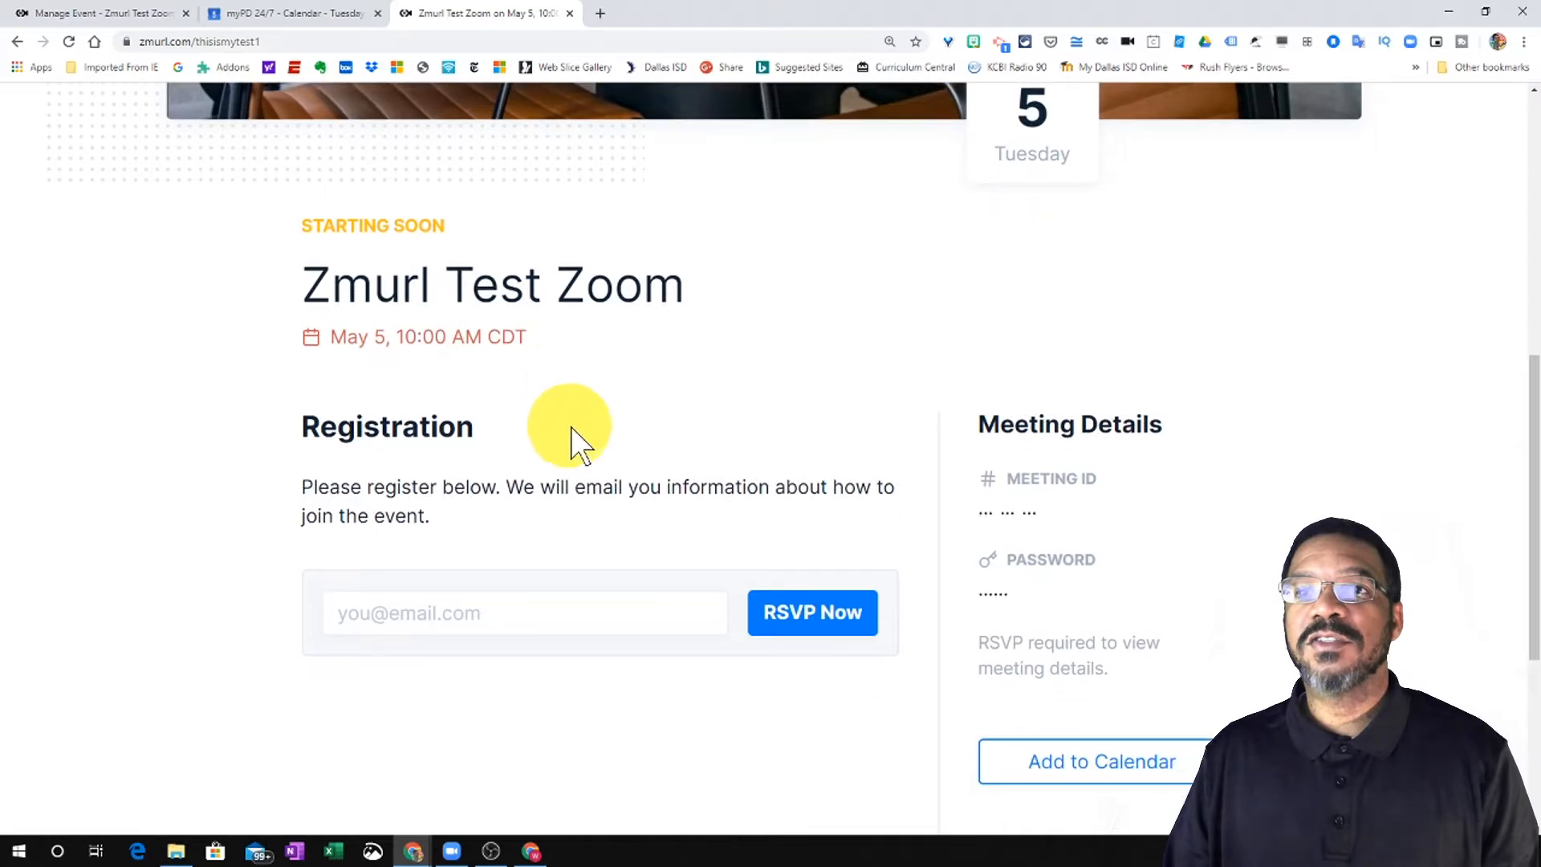
{"action": "scroll", "coordinate": [711, 476], "scroll_direction": "down", "scroll_amount": 1}
{"action": "left_click", "coordinate": [610, 516]}
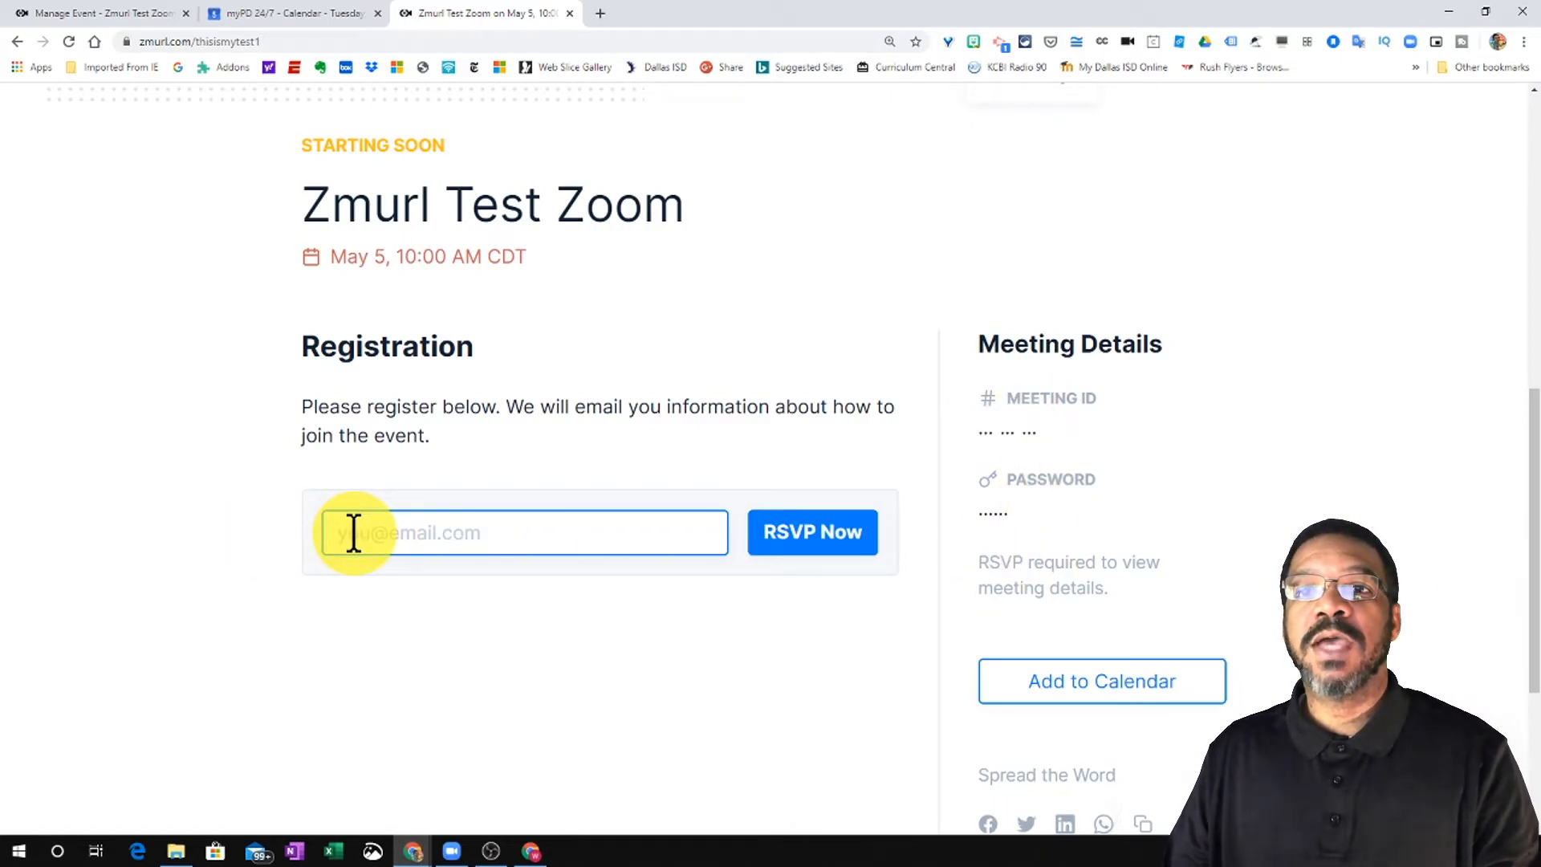
{"action": "type", "text": "w"}
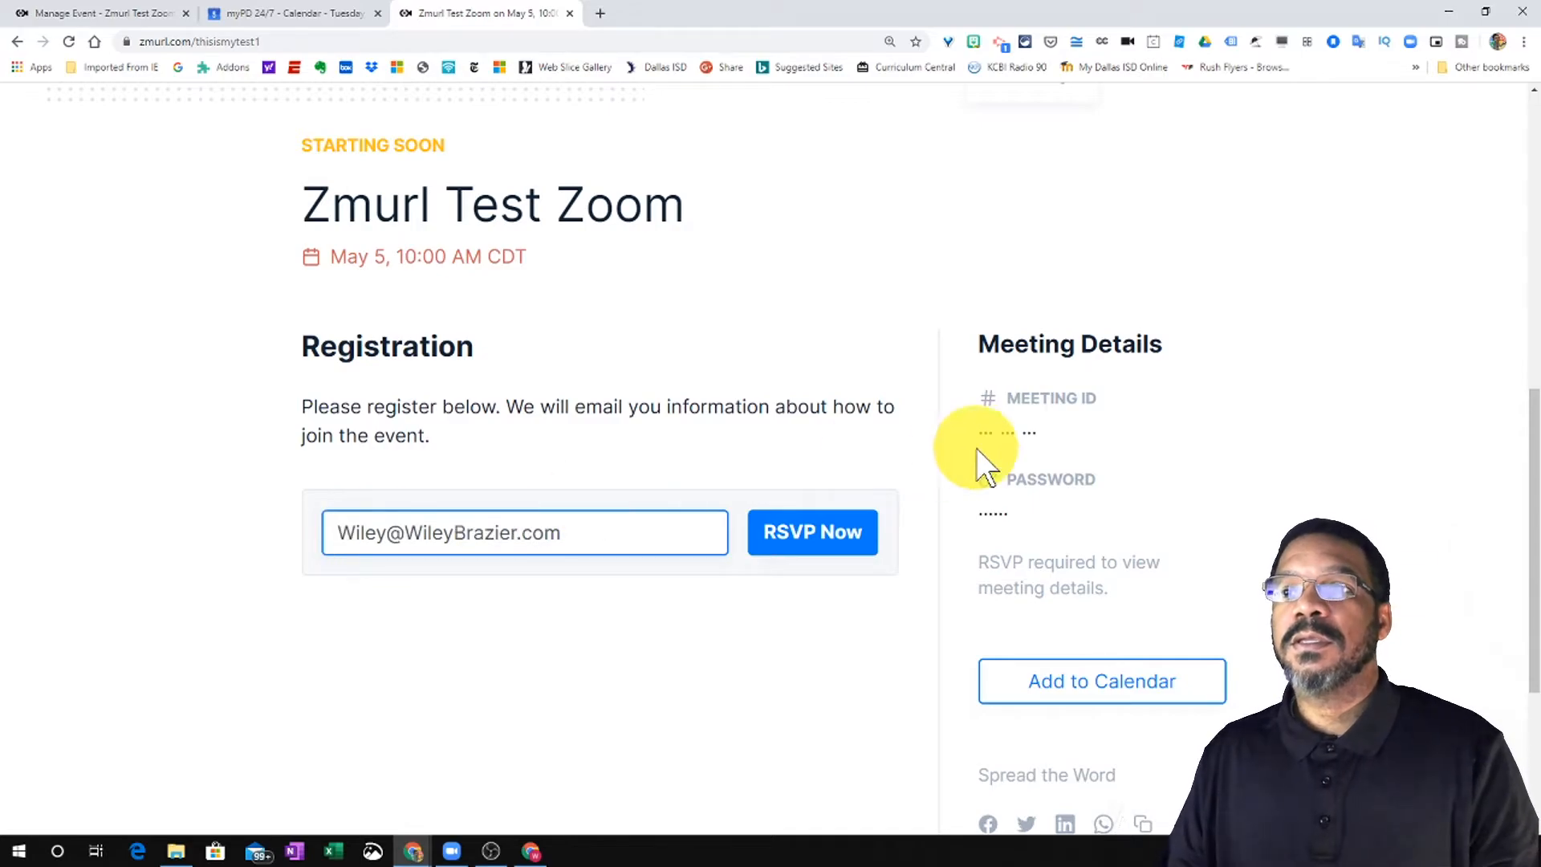
{"action": "left_click", "coordinate": [857, 536]}
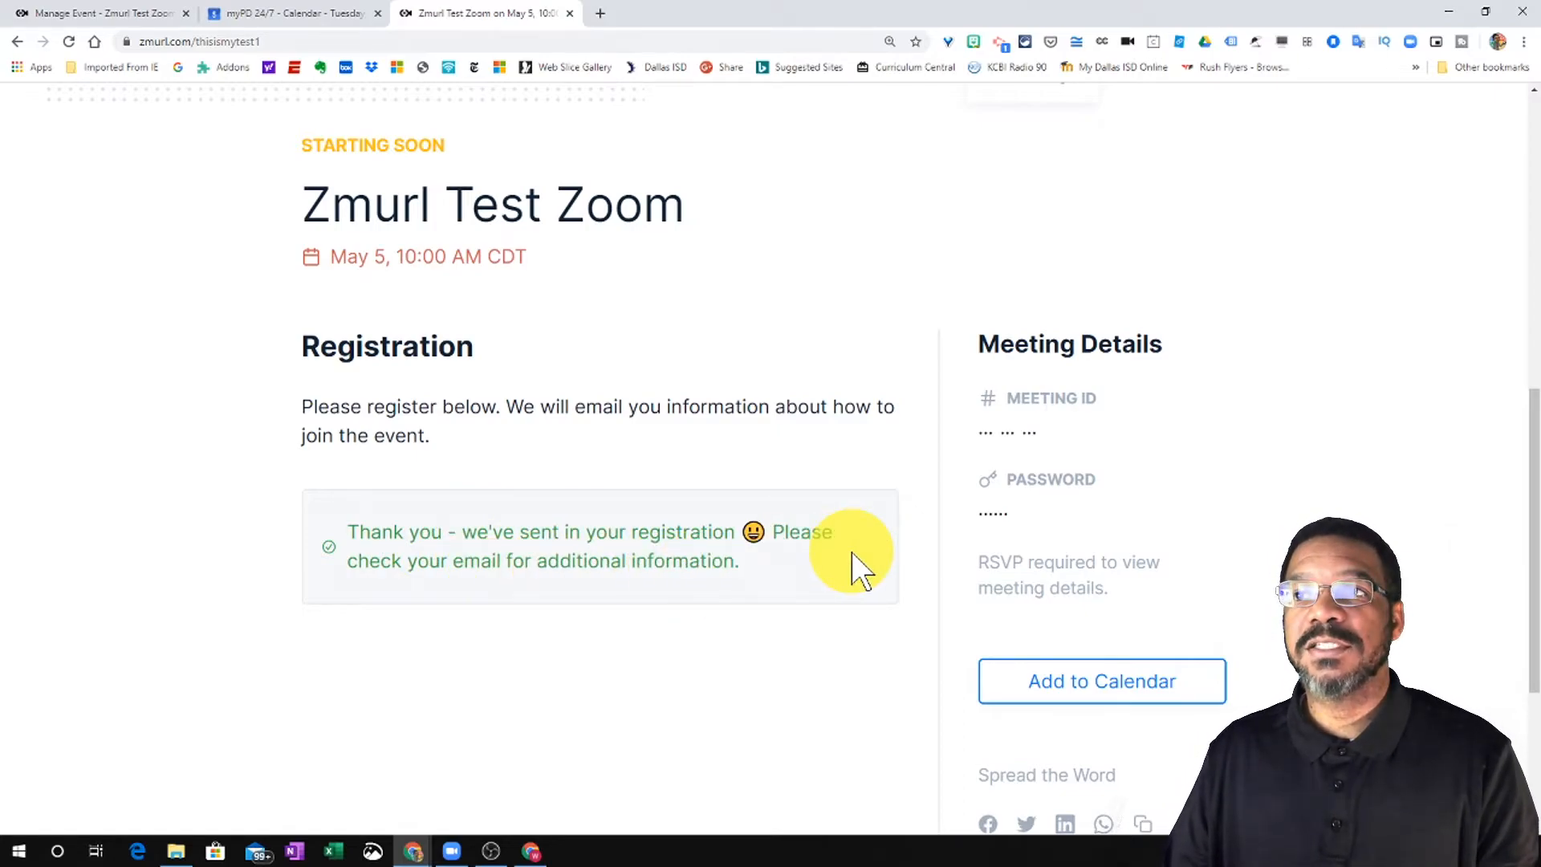
{"action": "scroll", "coordinate": [910, 550], "scroll_direction": "down", "scroll_amount": 1}
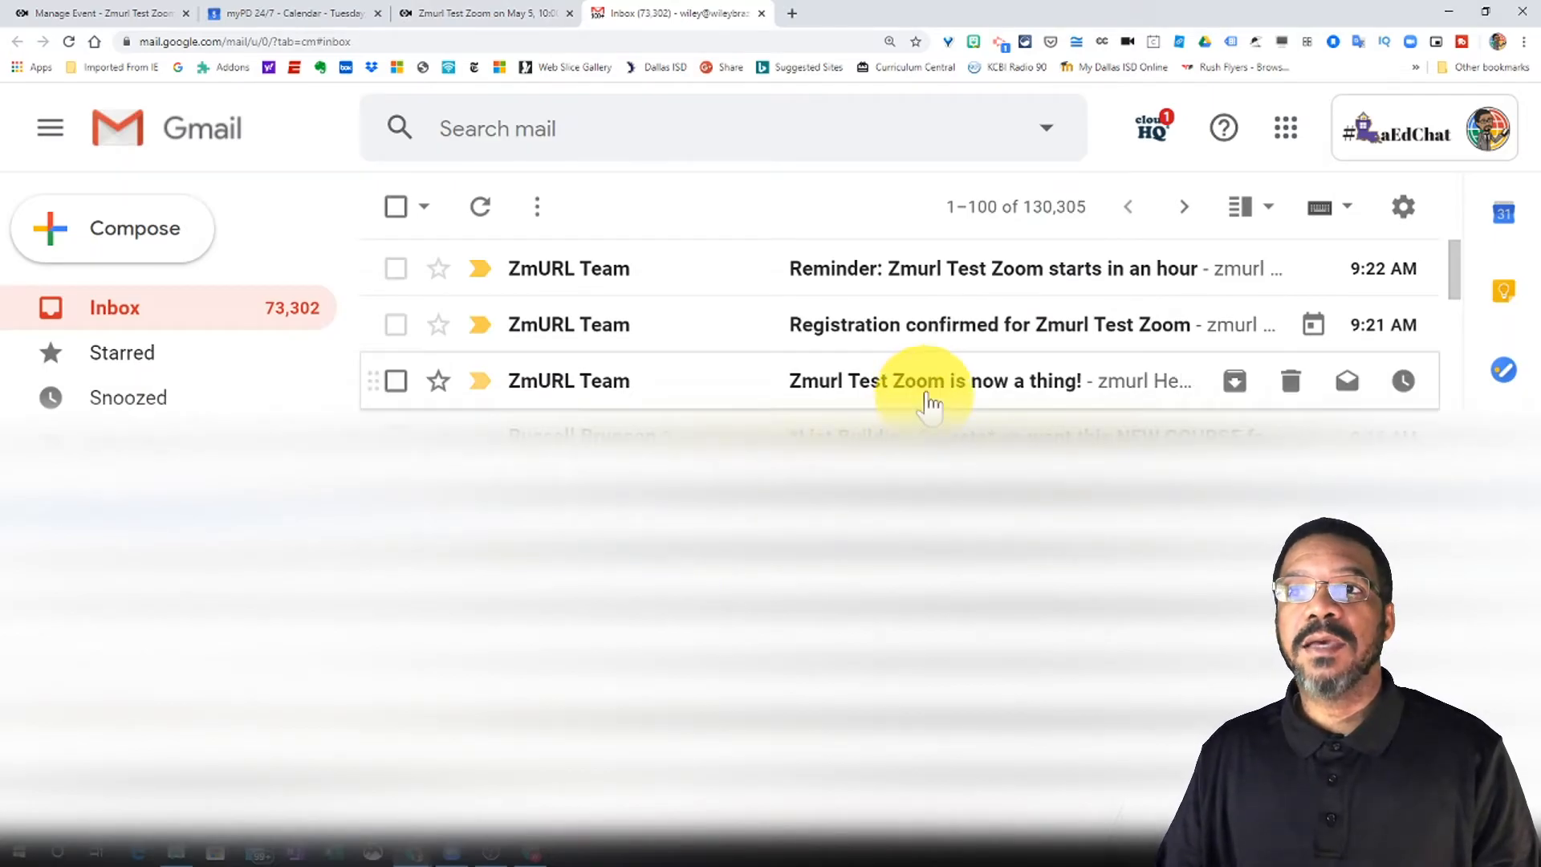
- Open the 'Zmurl Test Zoom is now a thing!' email and follow its Secret Link URL
{"action": "left_click", "coordinate": [881, 390]}
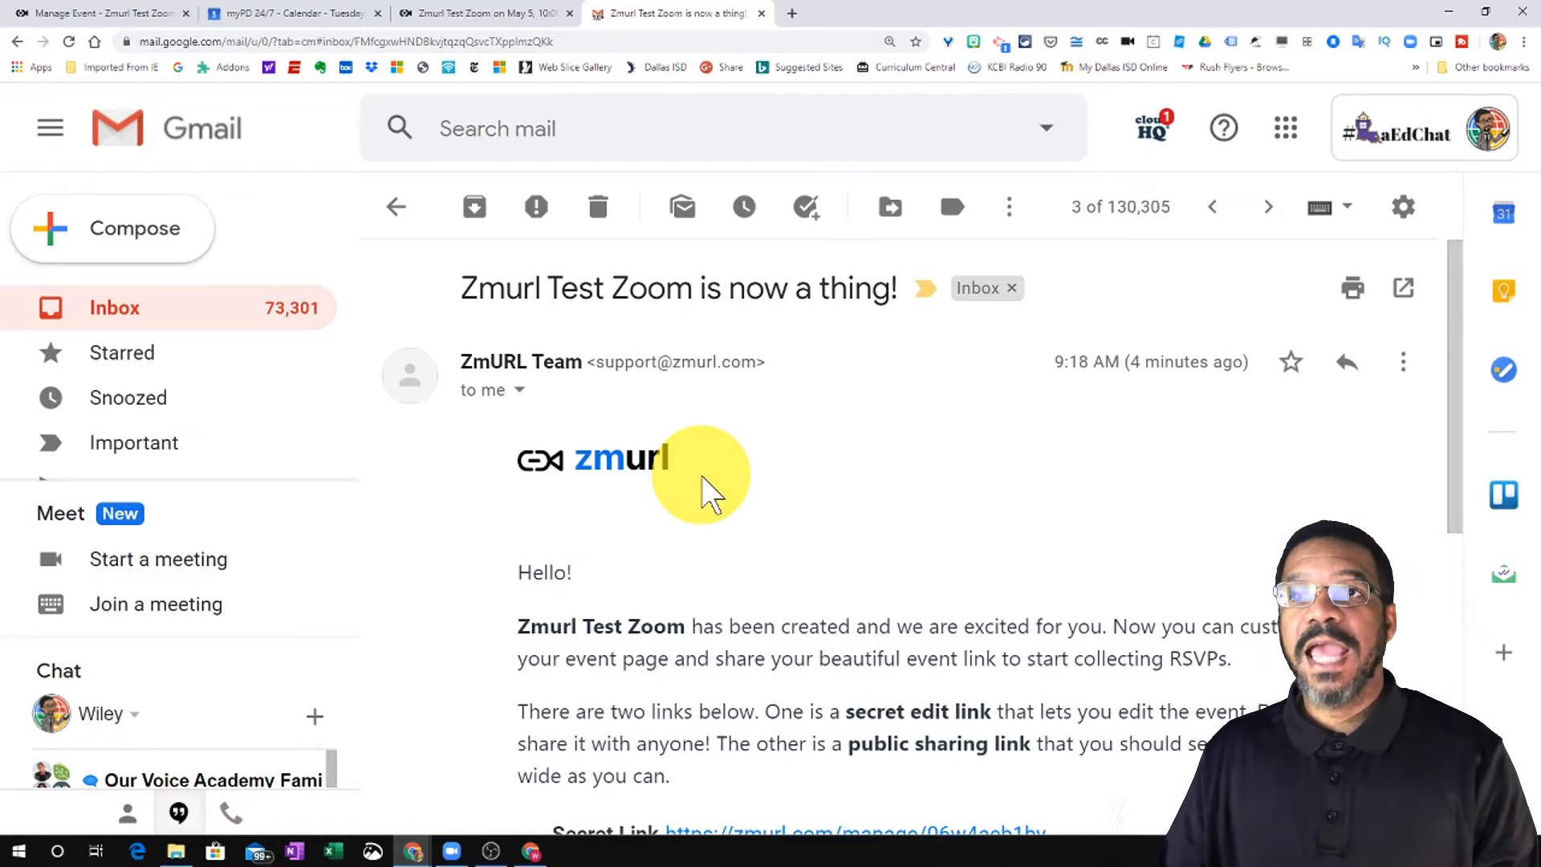
{"action": "scroll", "coordinate": [702, 477], "scroll_direction": "down", "scroll_amount": 2}
{"action": "scroll", "coordinate": [703, 480], "scroll_direction": "up", "scroll_amount": 2}
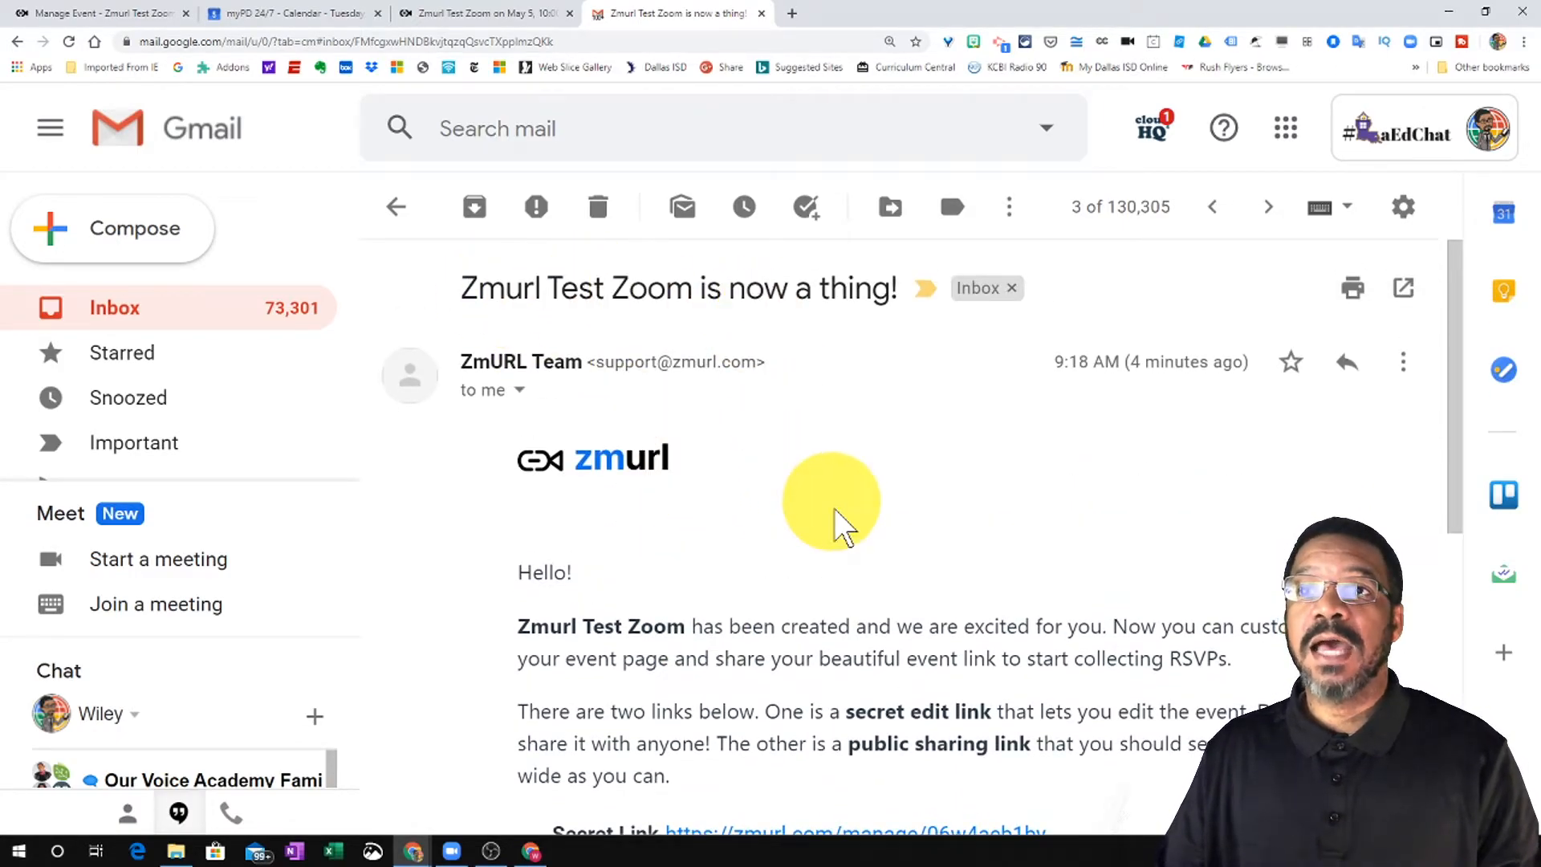
{"action": "scroll", "coordinate": [826, 499], "scroll_direction": "down", "scroll_amount": 2}
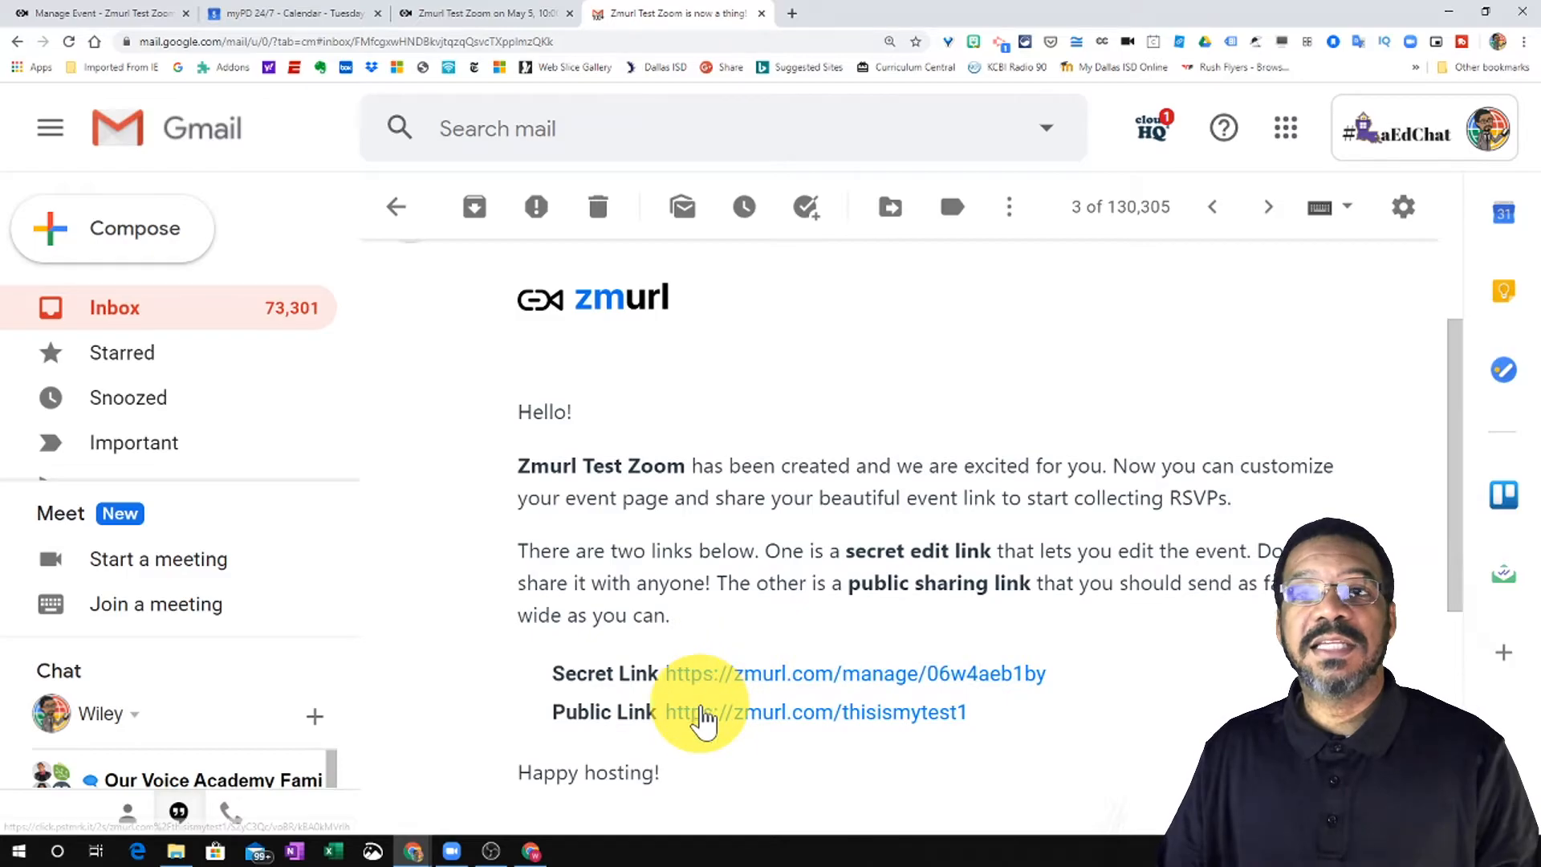
{"action": "left_click", "coordinate": [748, 678]}
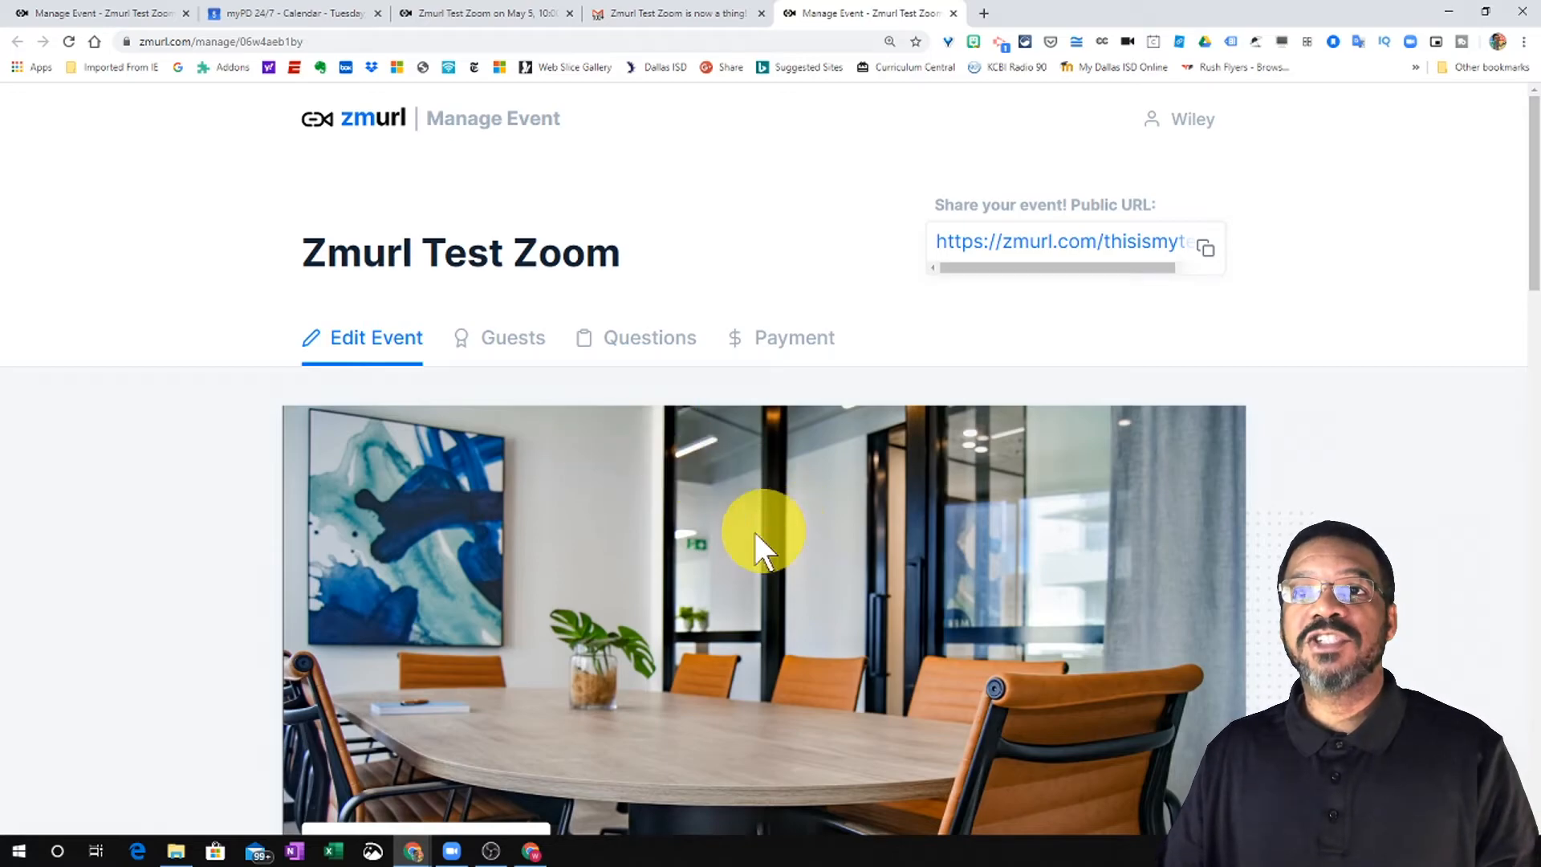
- Check the Guests, Questions and Payment tabs, confirming 1 registered guest, then return to Gmail
{"action": "scroll", "coordinate": [770, 562], "scroll_direction": "down", "scroll_amount": 8}
{"action": "scroll", "coordinate": [665, 560], "scroll_direction": "down", "scroll_amount": 12}
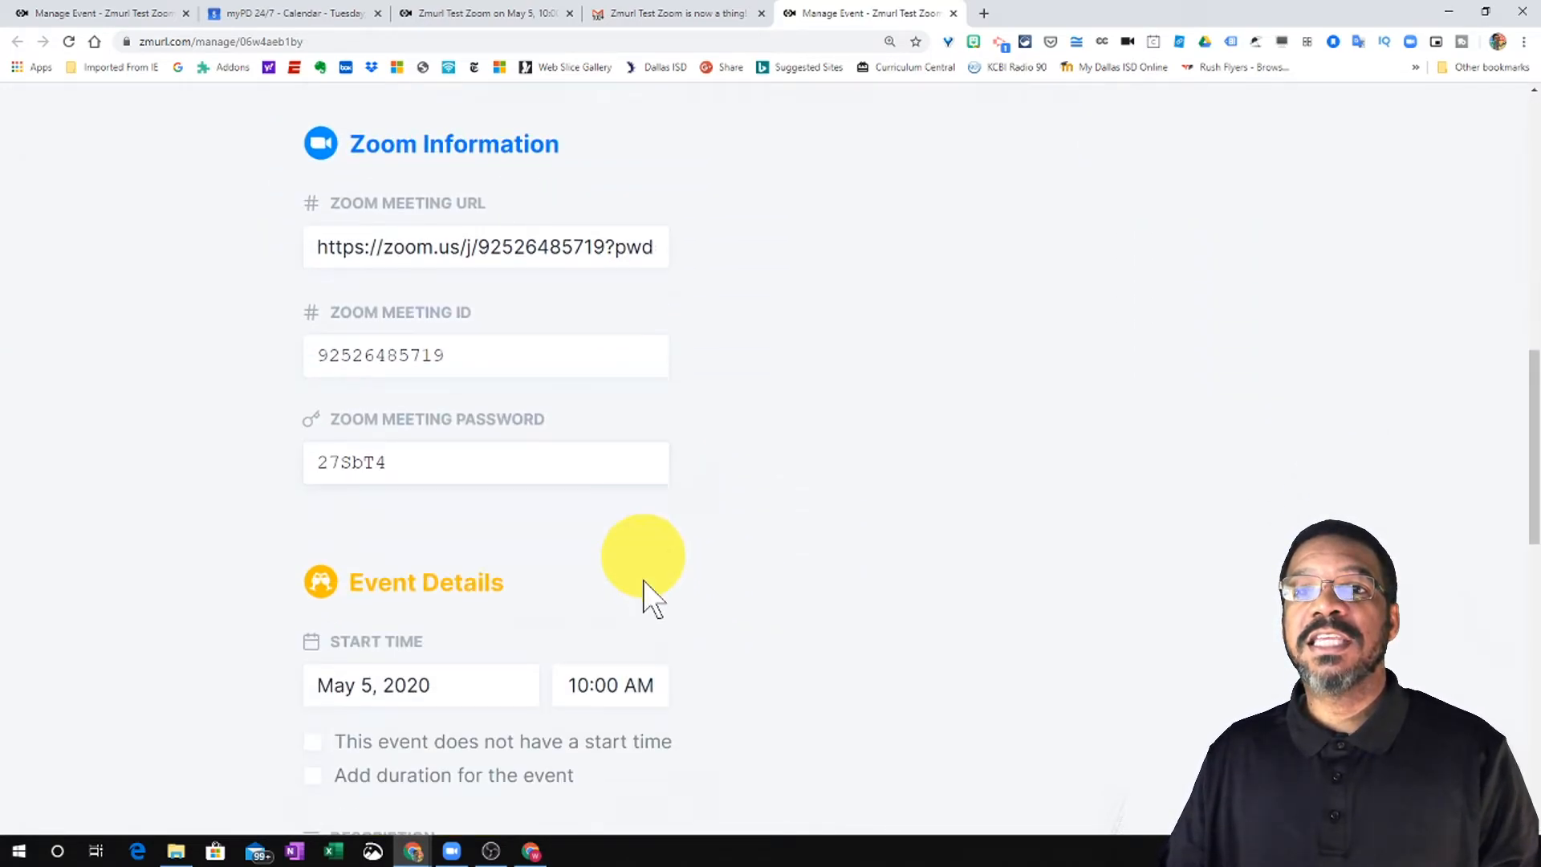
{"action": "scroll", "coordinate": [566, 646], "scroll_direction": "down", "scroll_amount": 4}
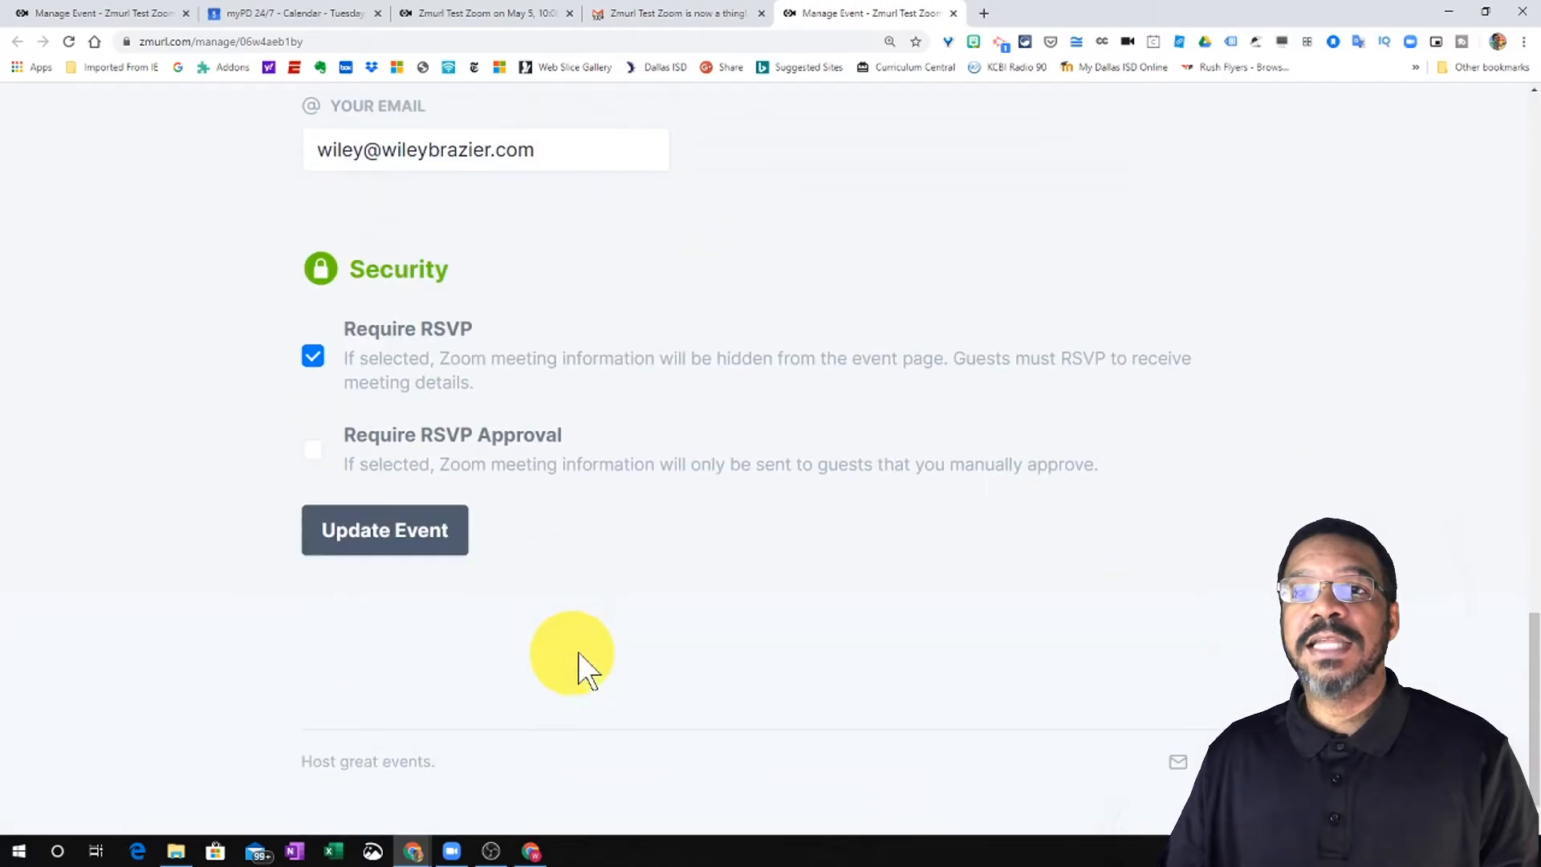
{"action": "scroll", "coordinate": [666, 570], "scroll_direction": "up", "scroll_amount": 20}
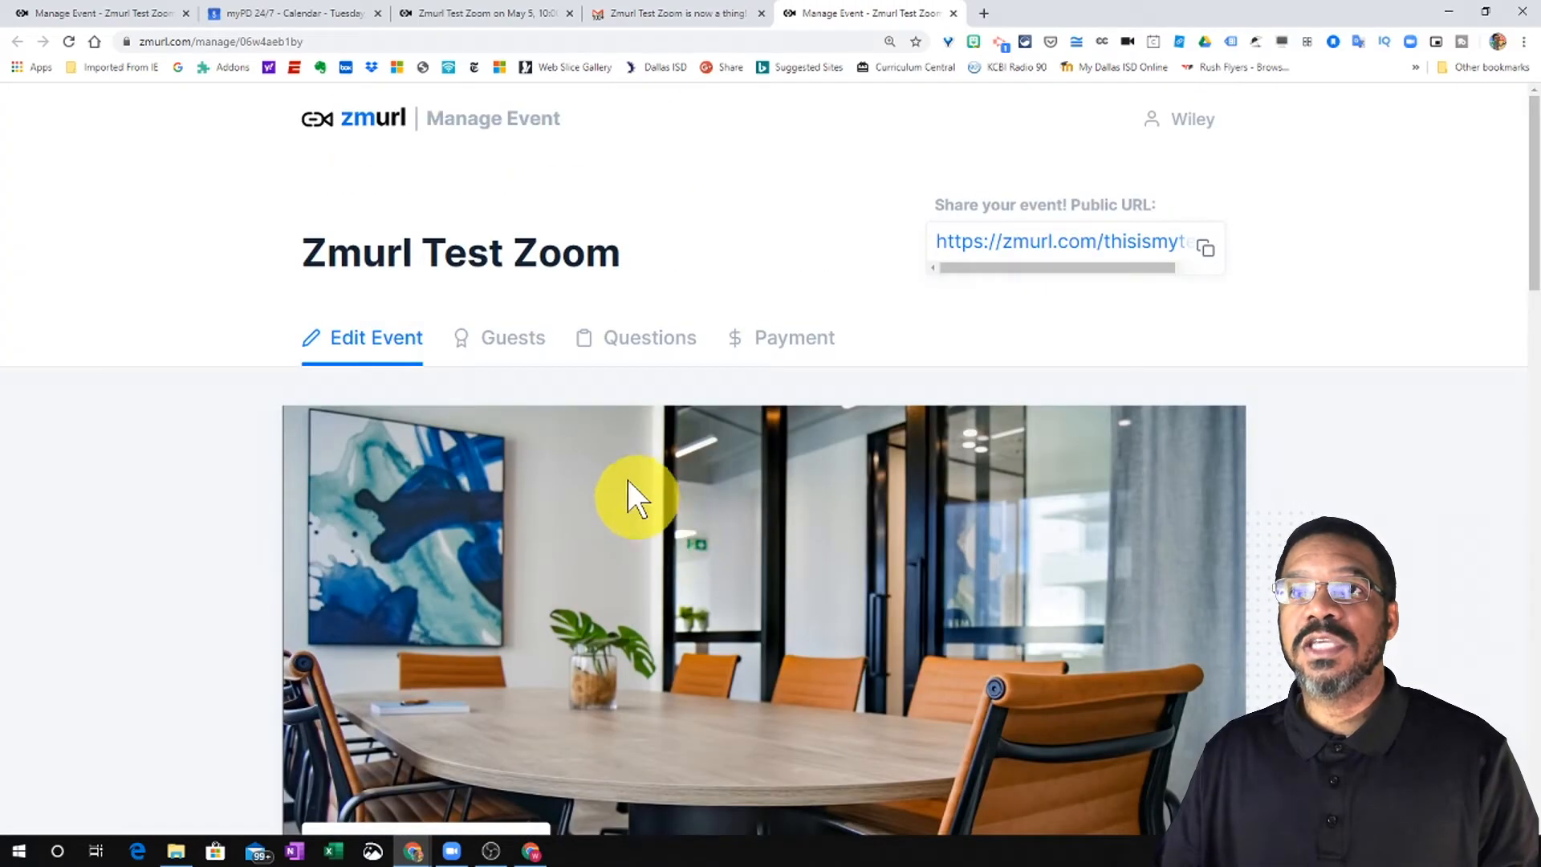
{"action": "left_click", "coordinate": [497, 341]}
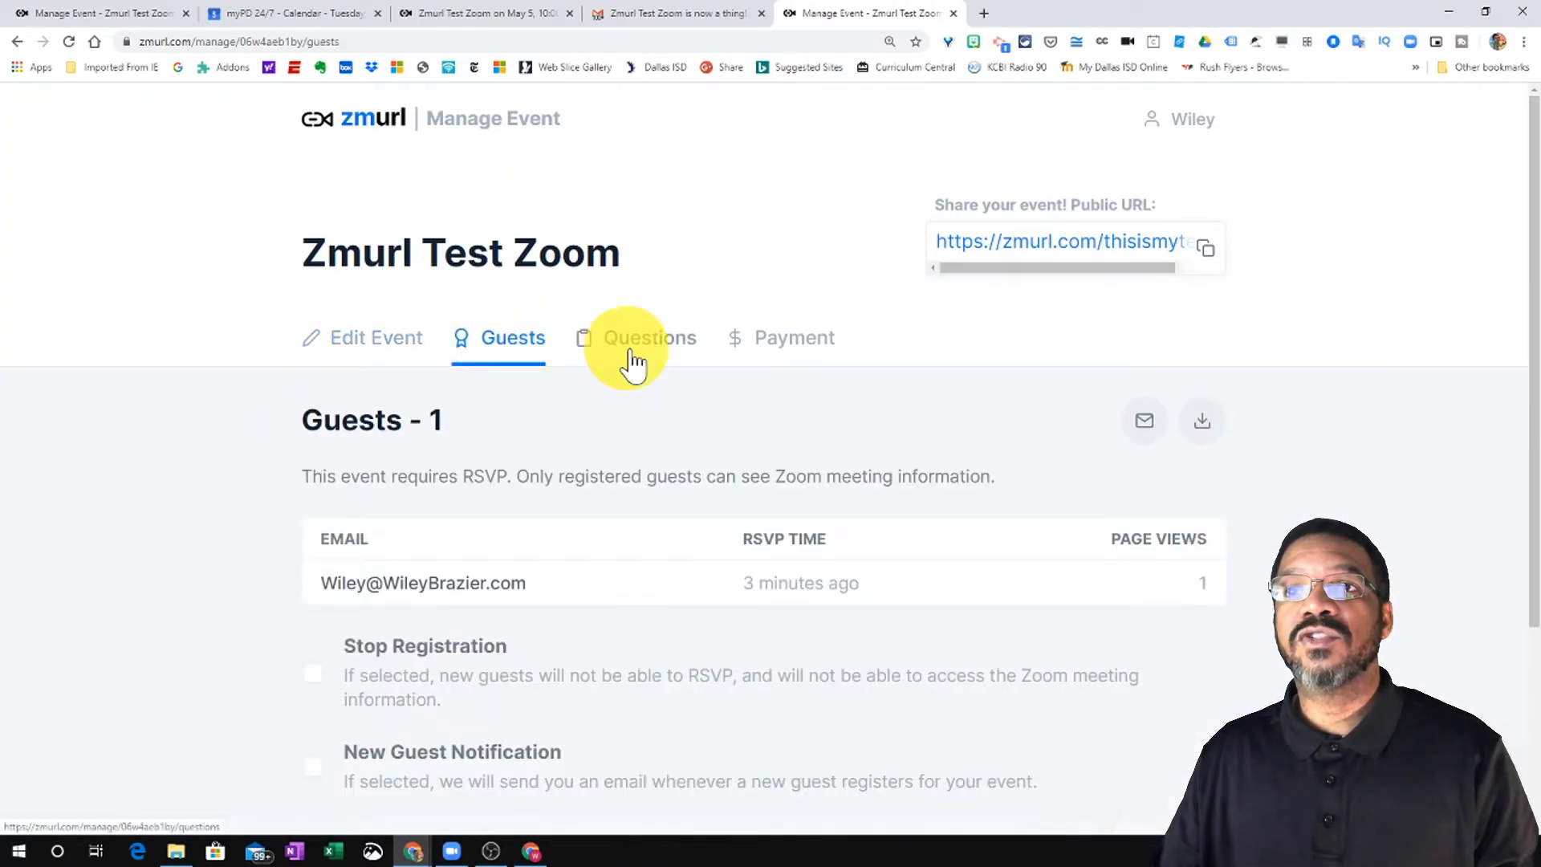
{"action": "left_click", "coordinate": [636, 353]}
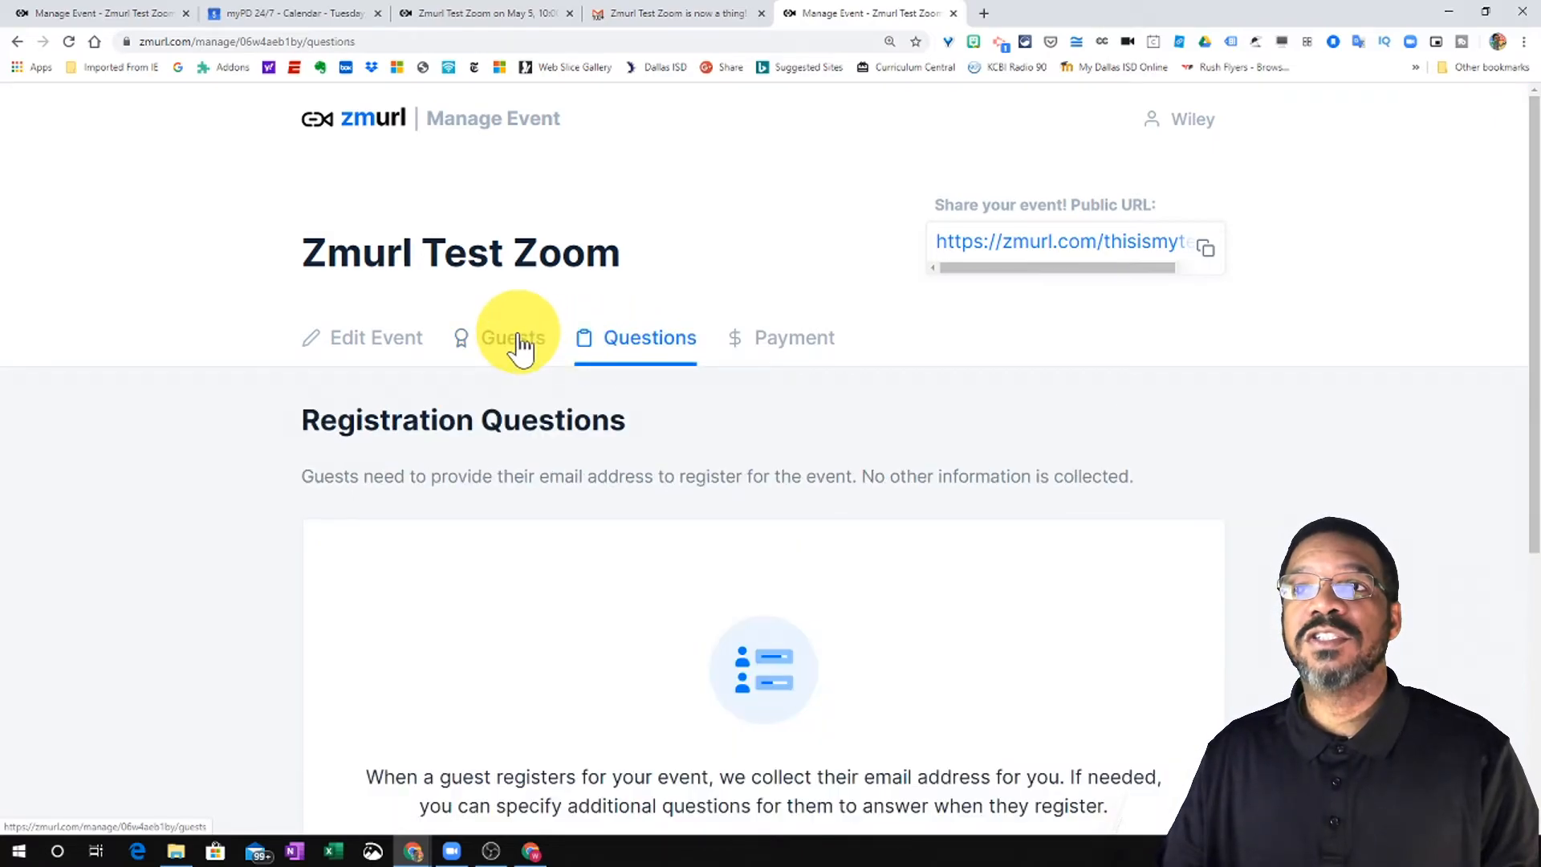
{"action": "left_click", "coordinate": [752, 341]}
{"action": "left_click", "coordinate": [477, 353]}
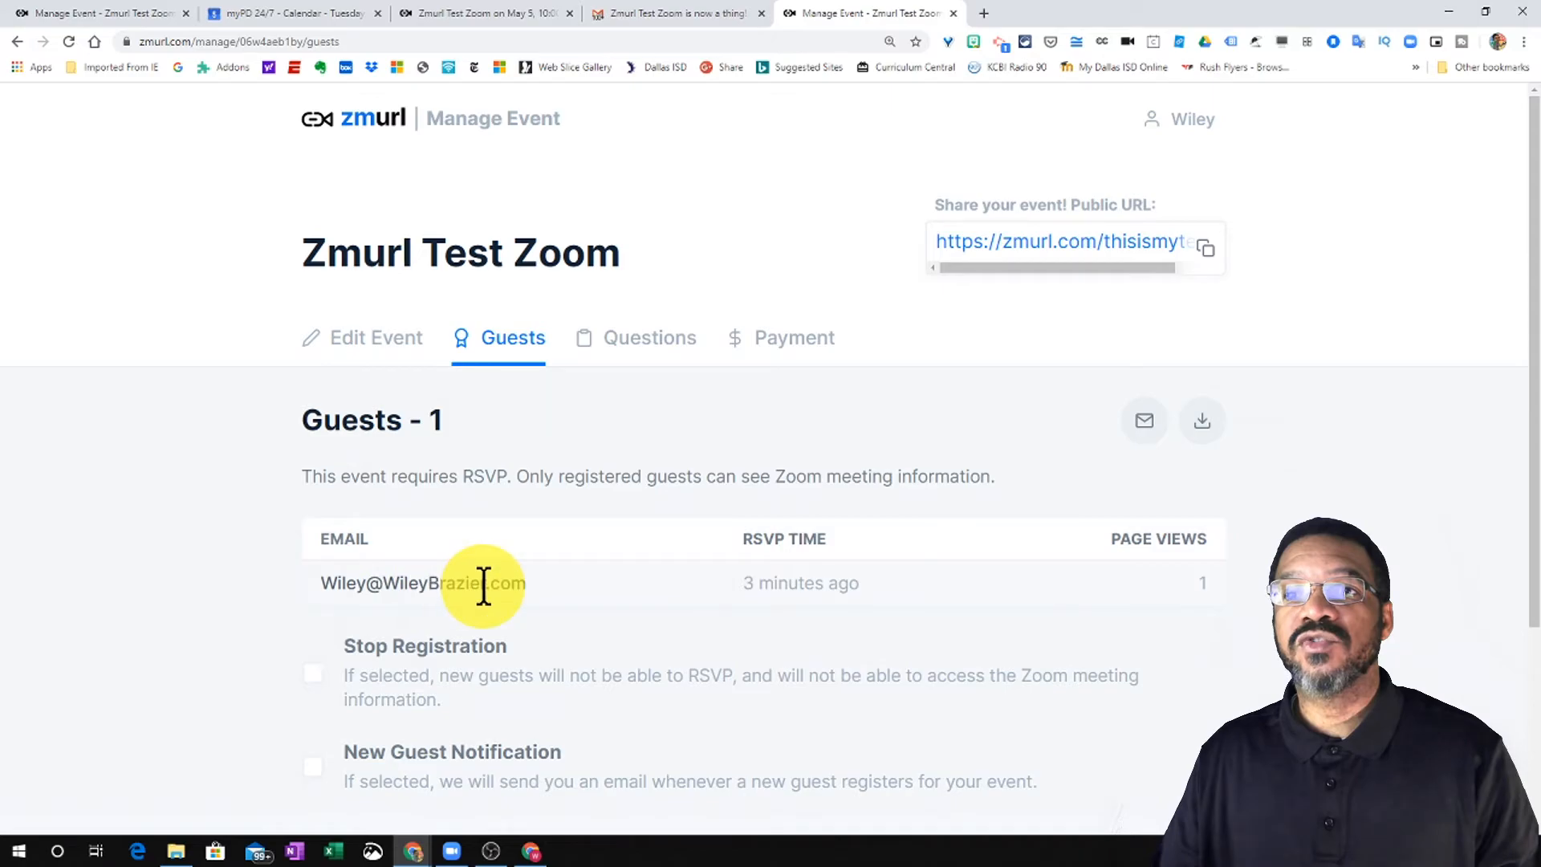
{"action": "scroll", "coordinate": [581, 585], "scroll_direction": "down", "scroll_amount": 1}
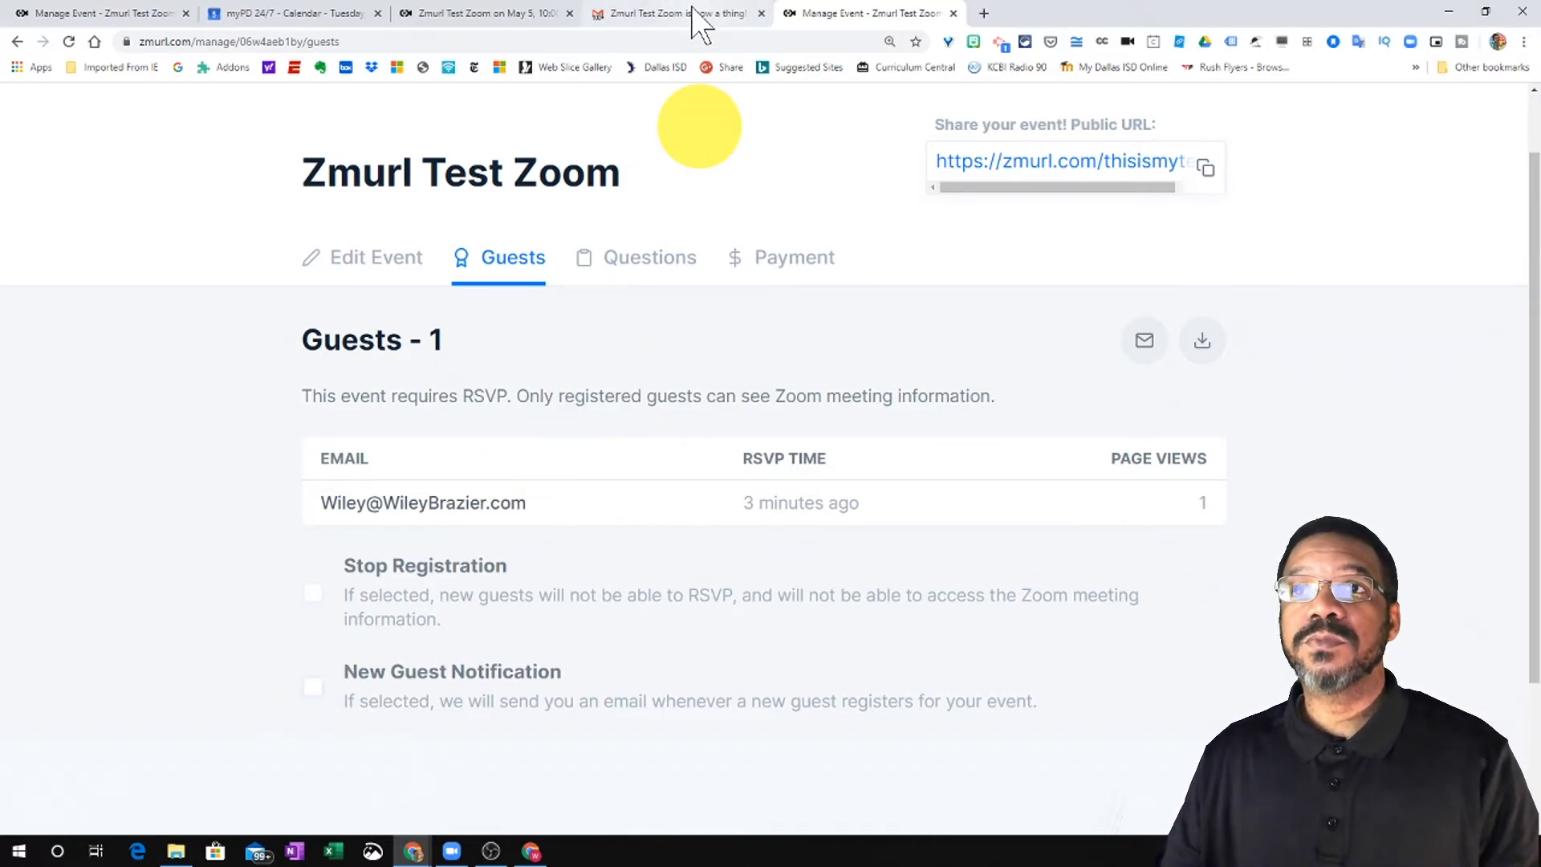
{"action": "left_click", "coordinate": [682, 13]}
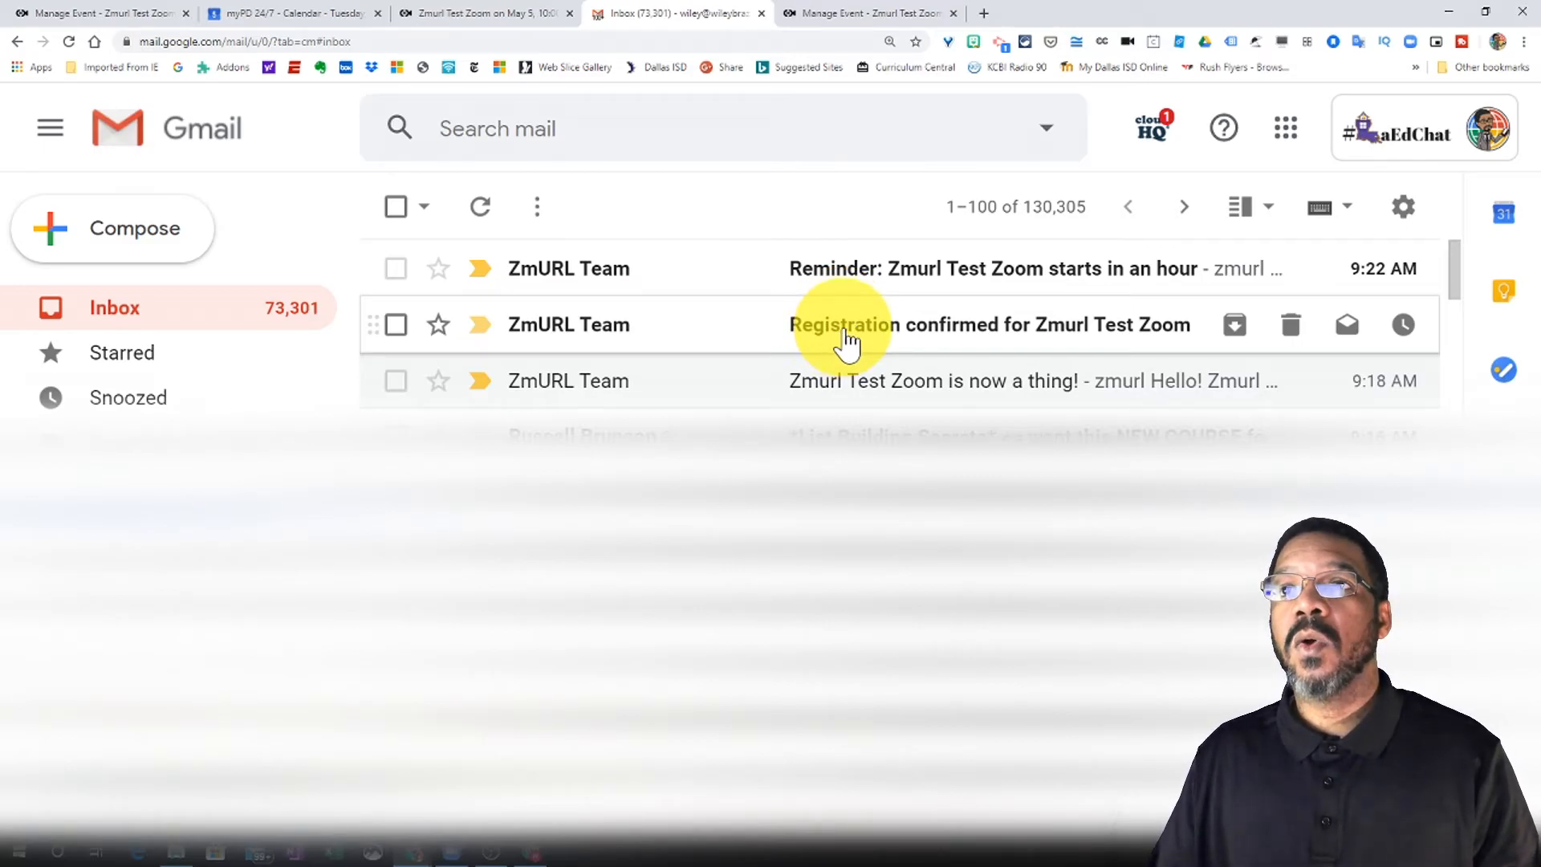
- Open the 'Registration confirmed for Zmurl Test Zoom' email and follow its 'zmurl event page' link
{"action": "left_click", "coordinate": [845, 330]}
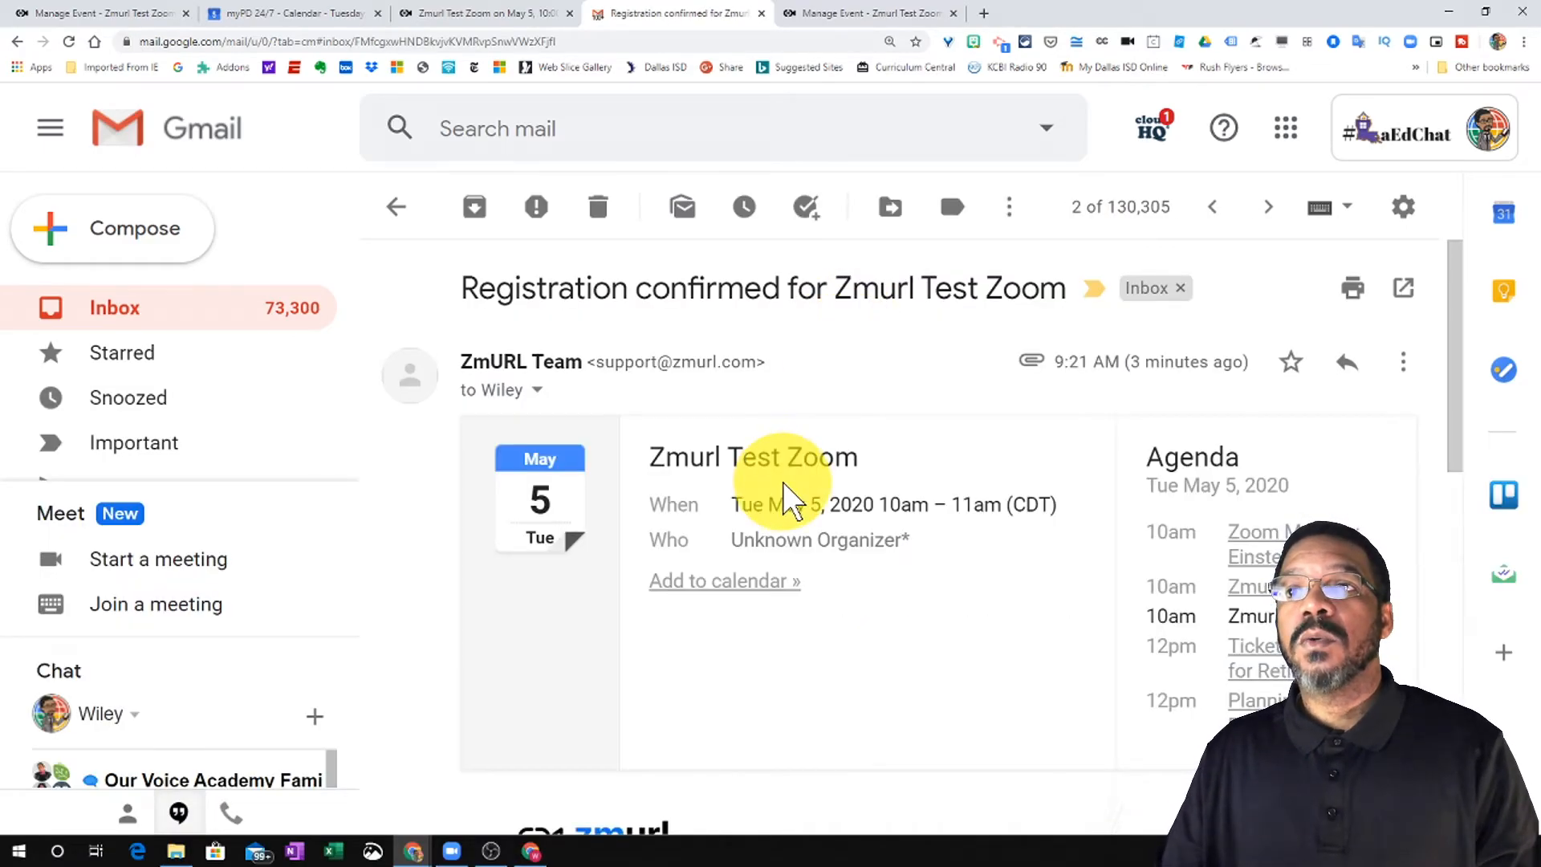
{"action": "scroll", "coordinate": [746, 454], "scroll_direction": "down", "scroll_amount": 2}
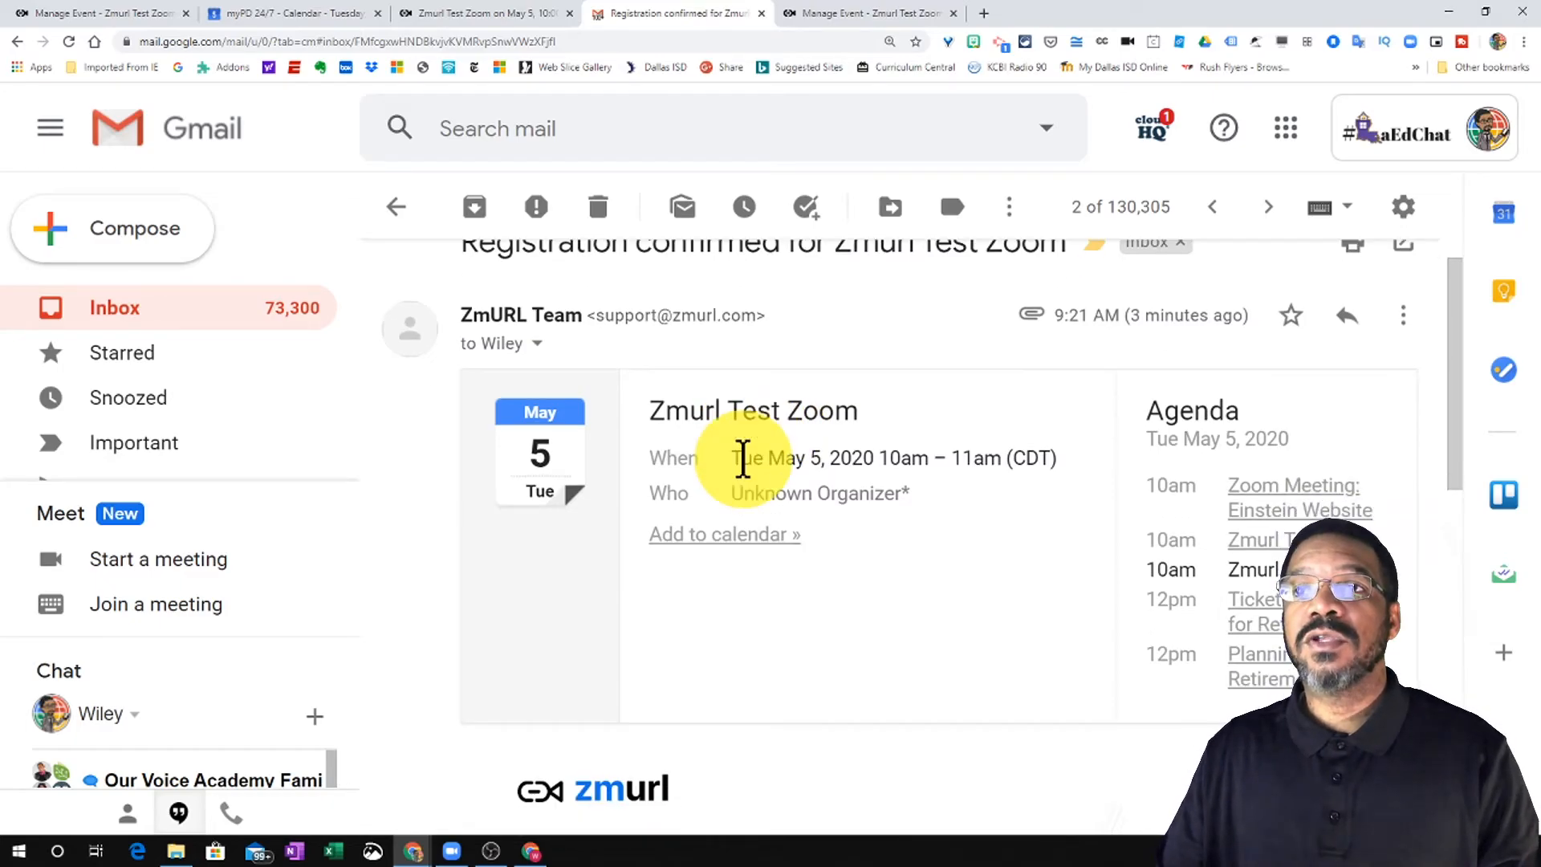
{"action": "scroll", "coordinate": [874, 481], "scroll_direction": "down", "scroll_amount": 2}
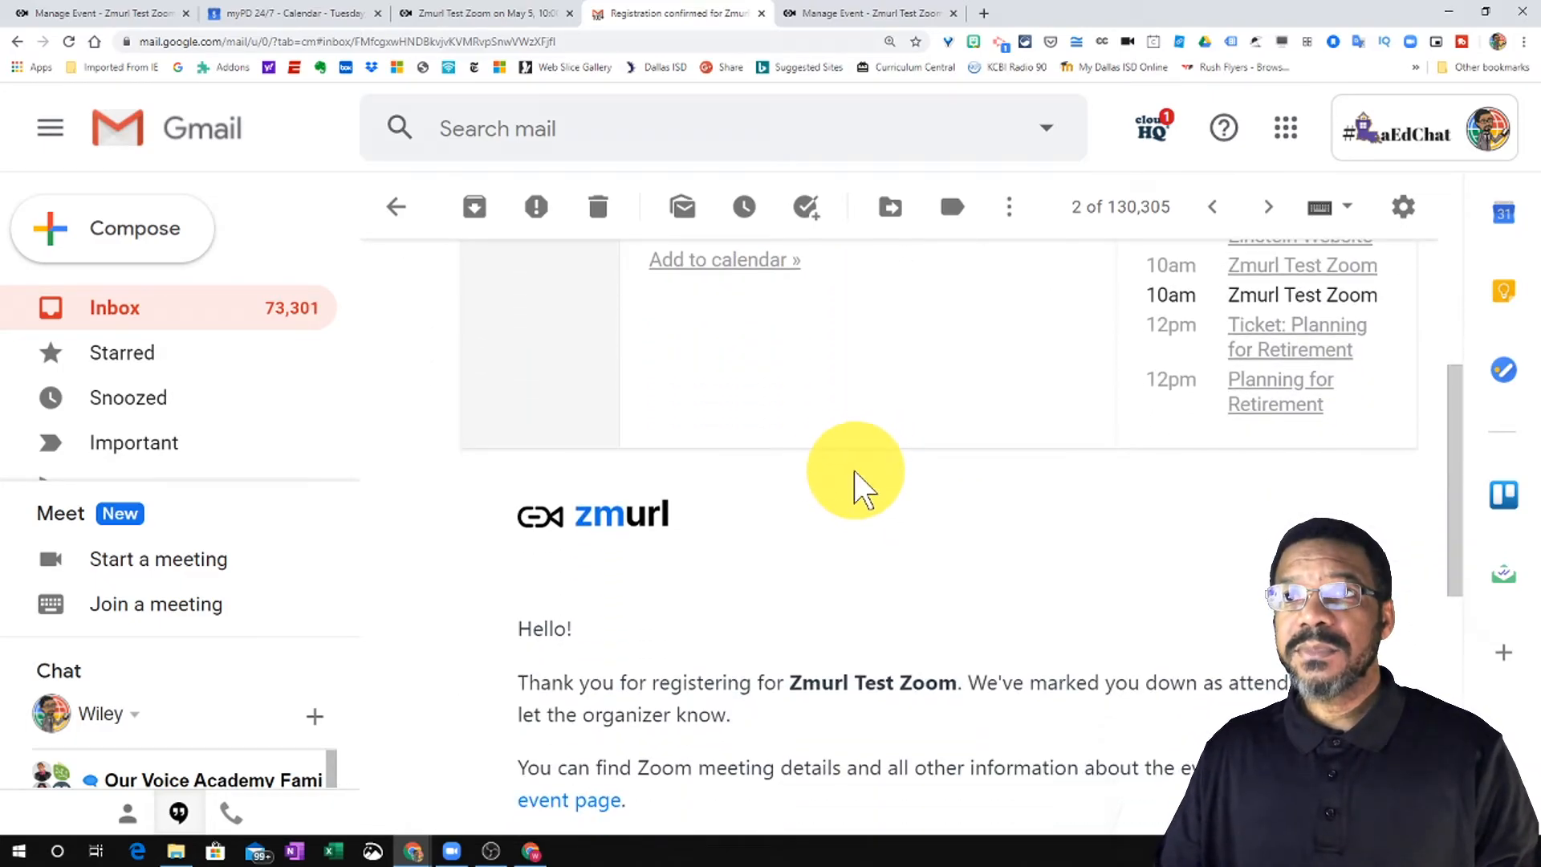
{"action": "scroll", "coordinate": [859, 488], "scroll_direction": "up", "scroll_amount": 2}
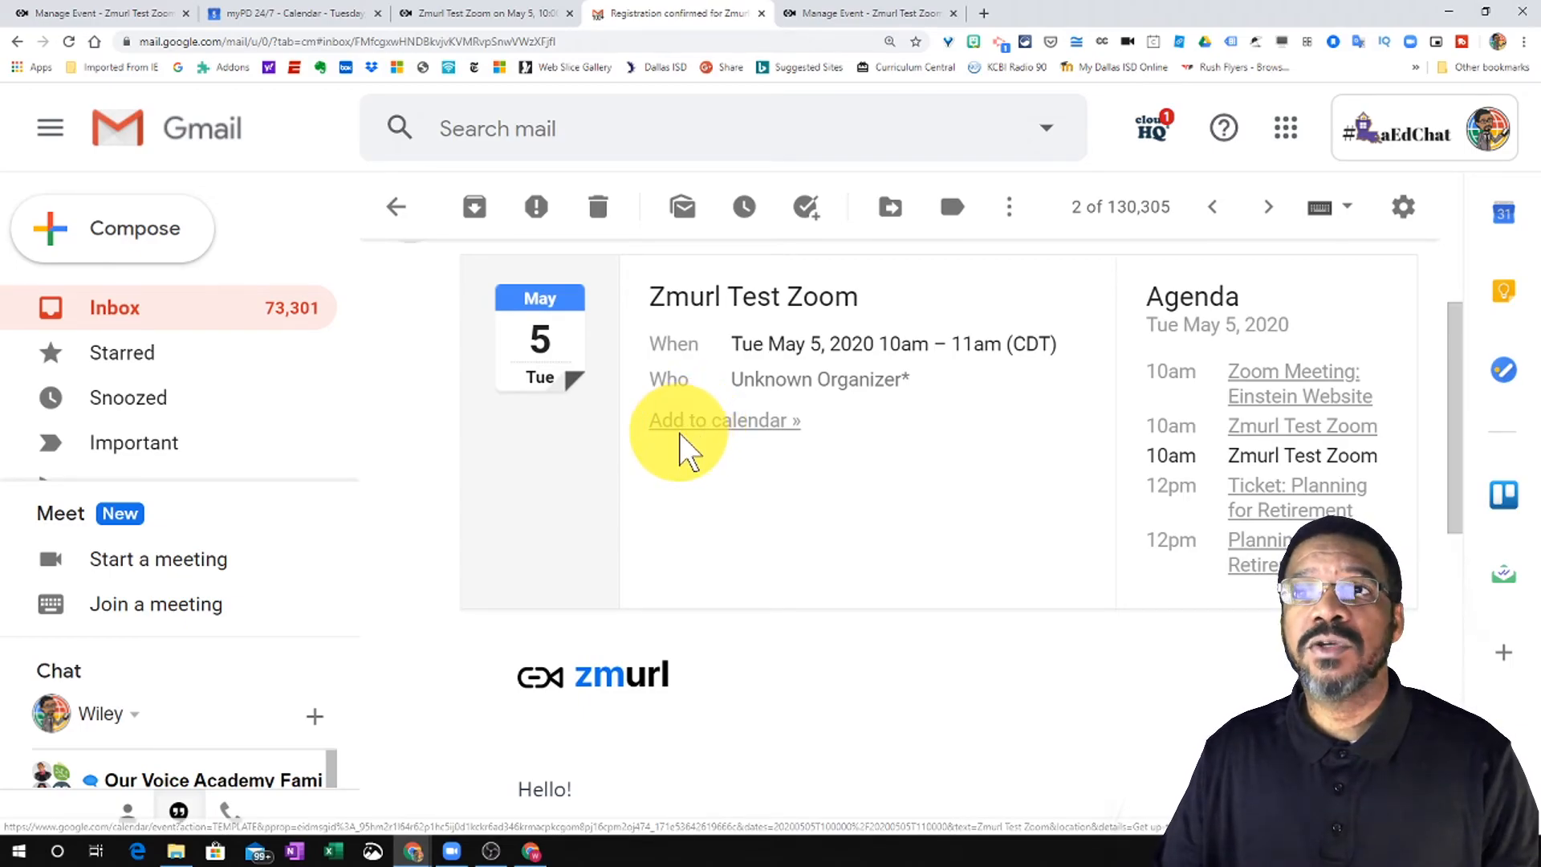
{"action": "scroll", "coordinate": [746, 502], "scroll_direction": "down", "scroll_amount": 6}
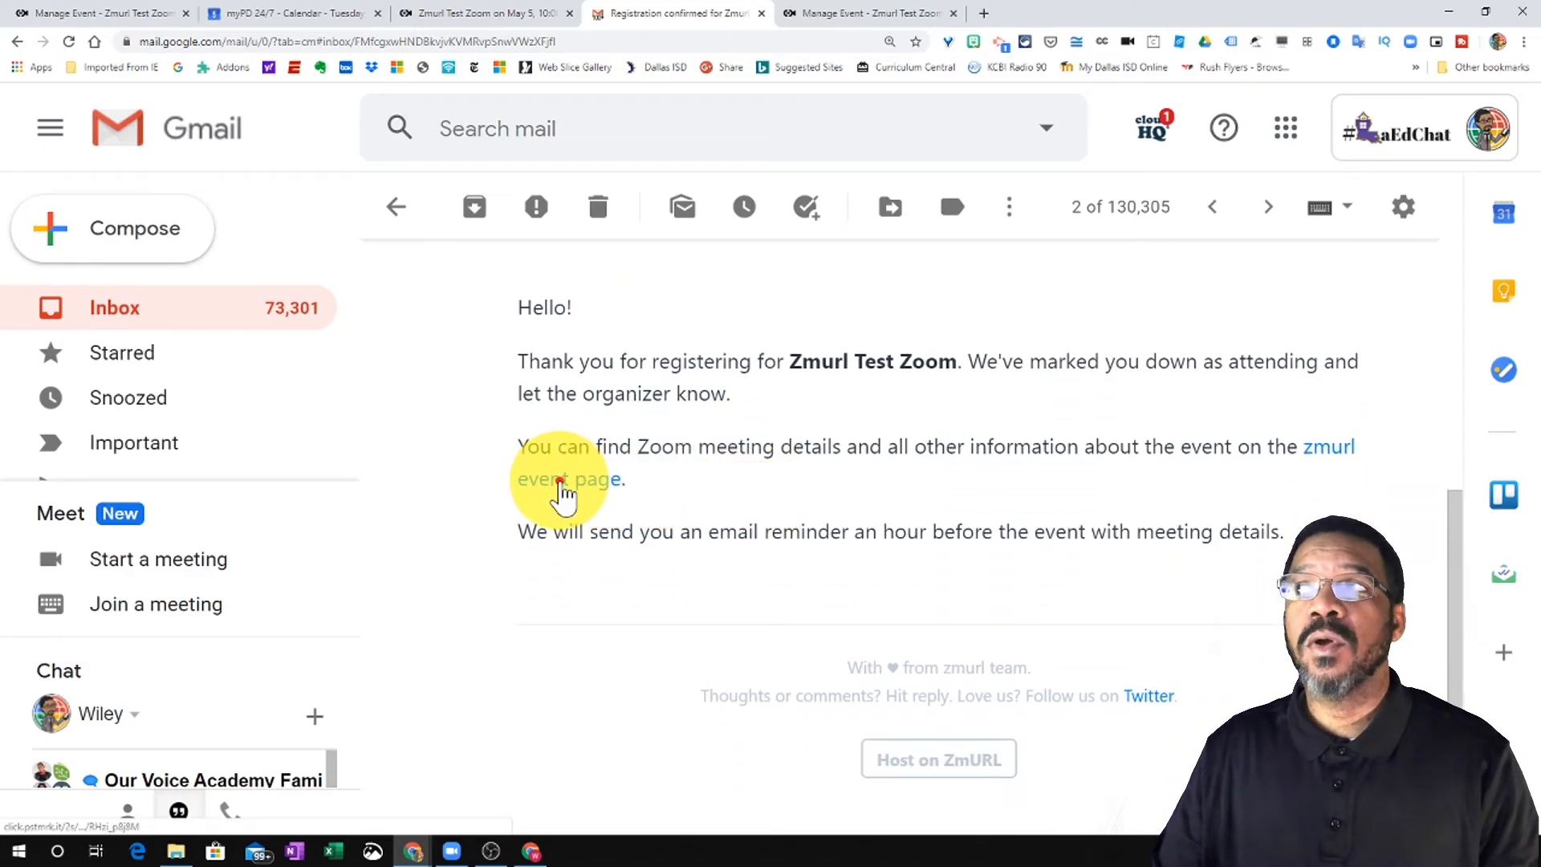
{"action": "left_click", "coordinate": [560, 480]}
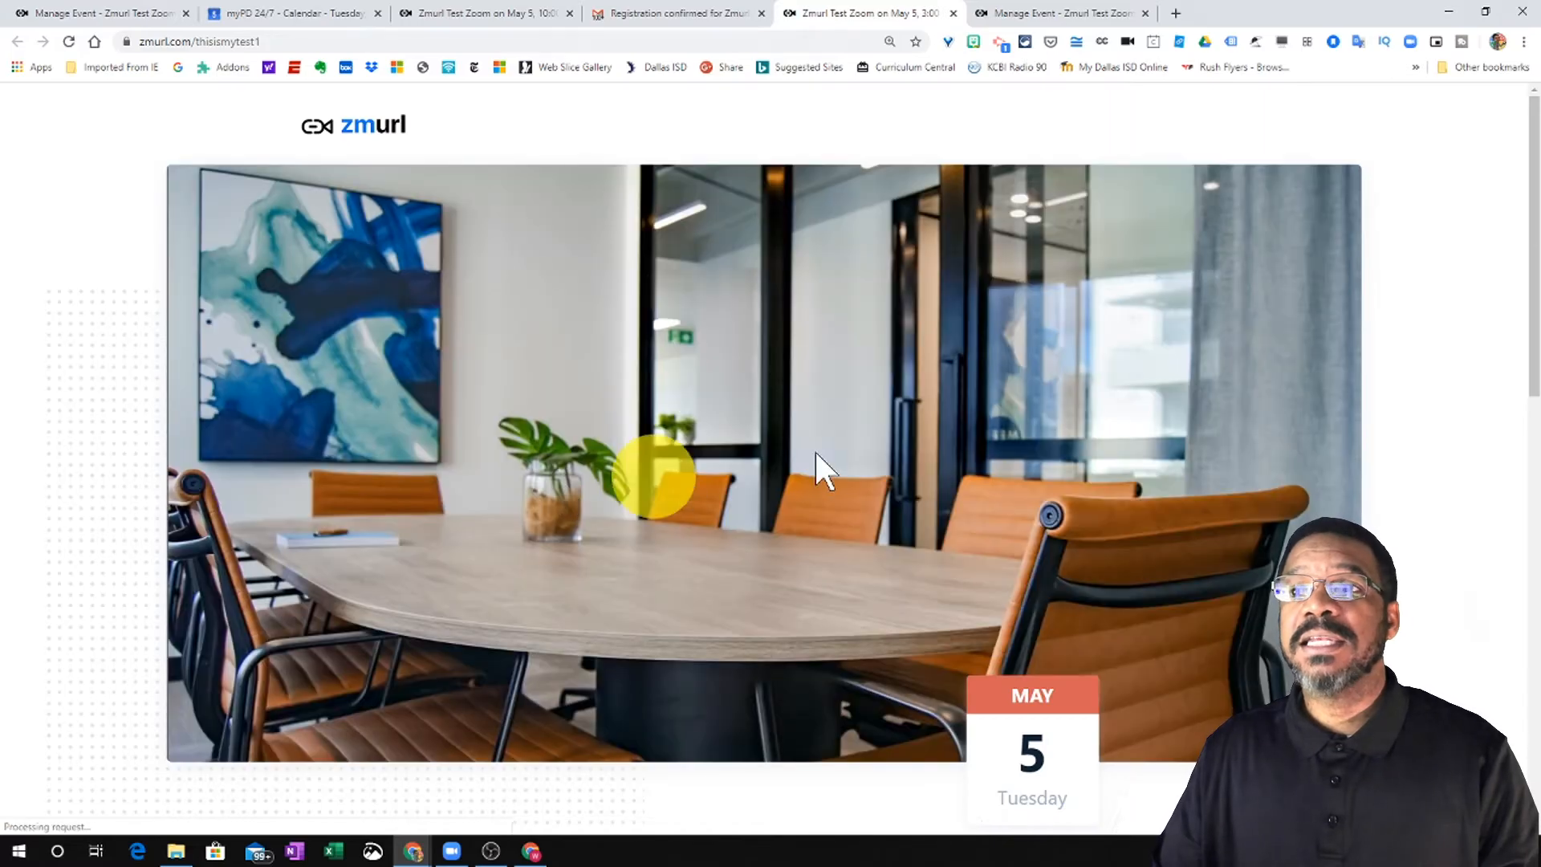
- Scroll through the Zmurl Test Zoom event page and the reminder email's meeting details
{"action": "scroll", "coordinate": [806, 452], "scroll_direction": "down", "scroll_amount": 8}
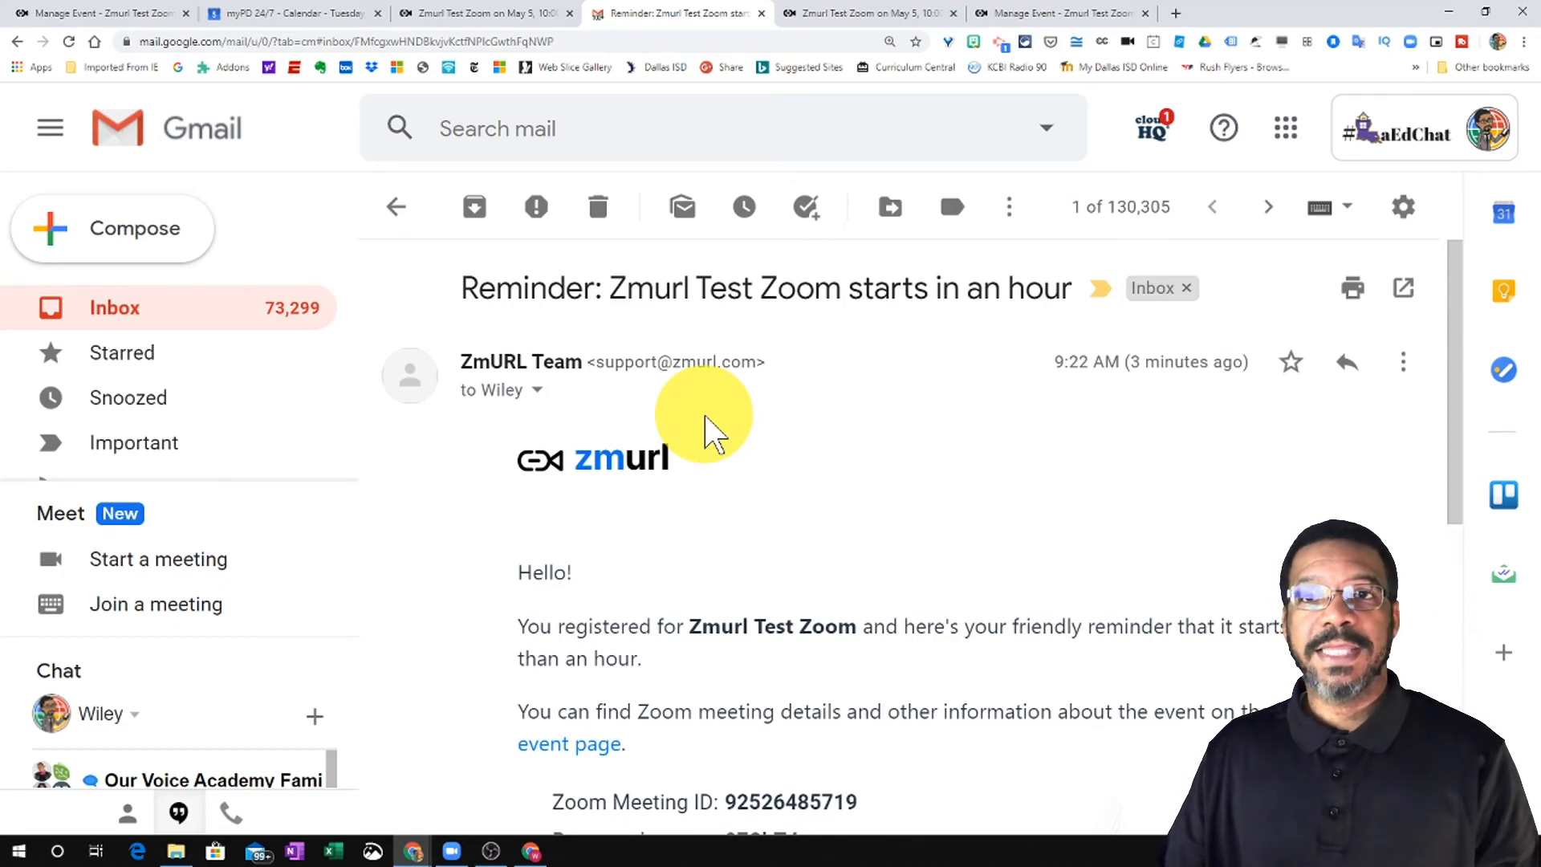
{"action": "scroll", "coordinate": [724, 432], "scroll_direction": "down", "scroll_amount": 3}
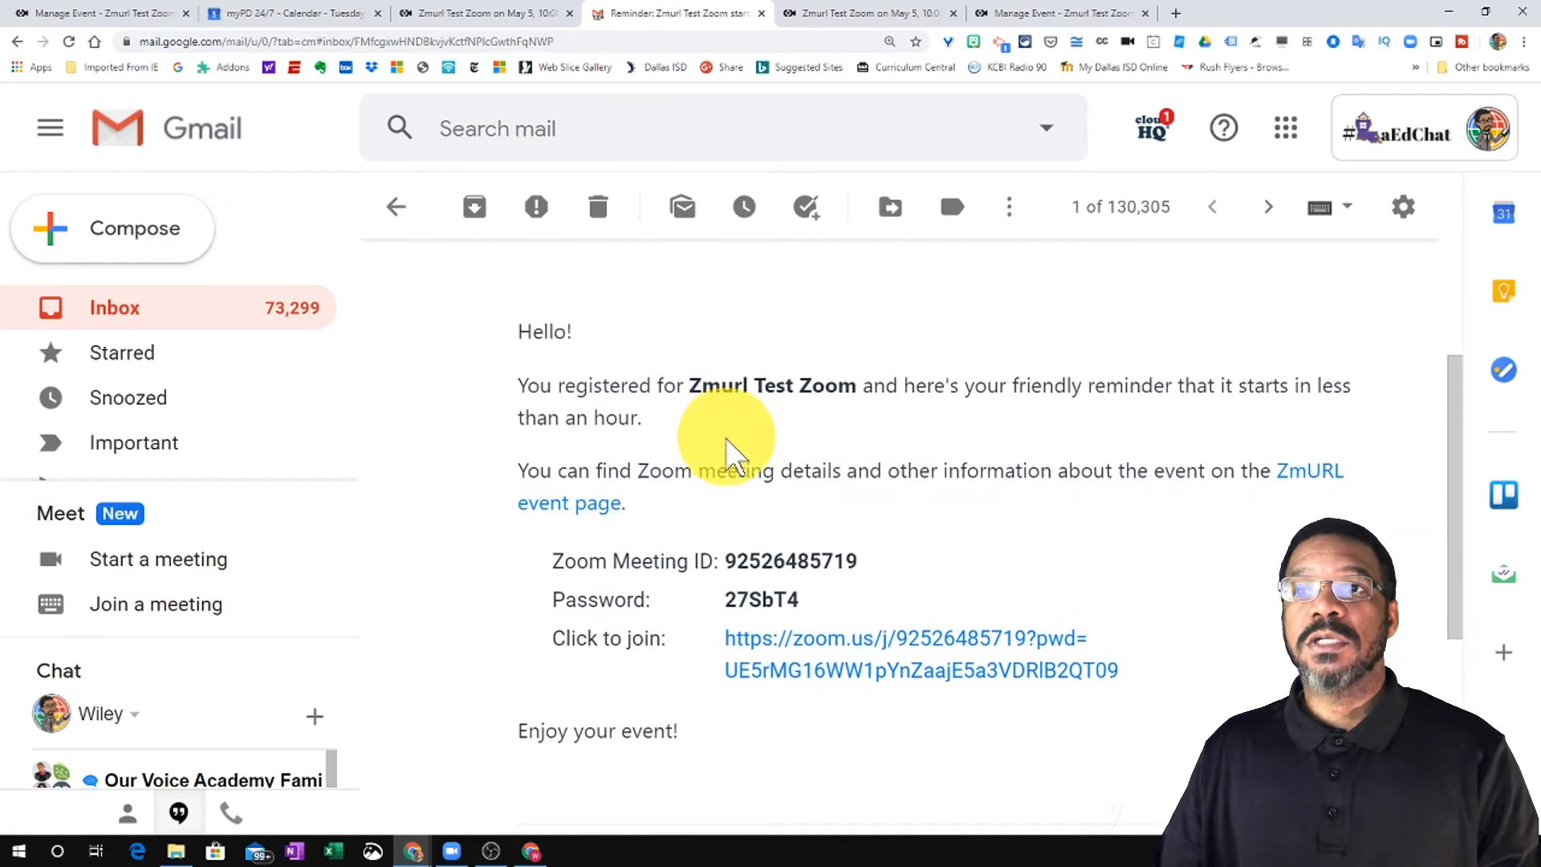
{"action": "scroll", "coordinate": [666, 454], "scroll_direction": "down", "scroll_amount": 1}
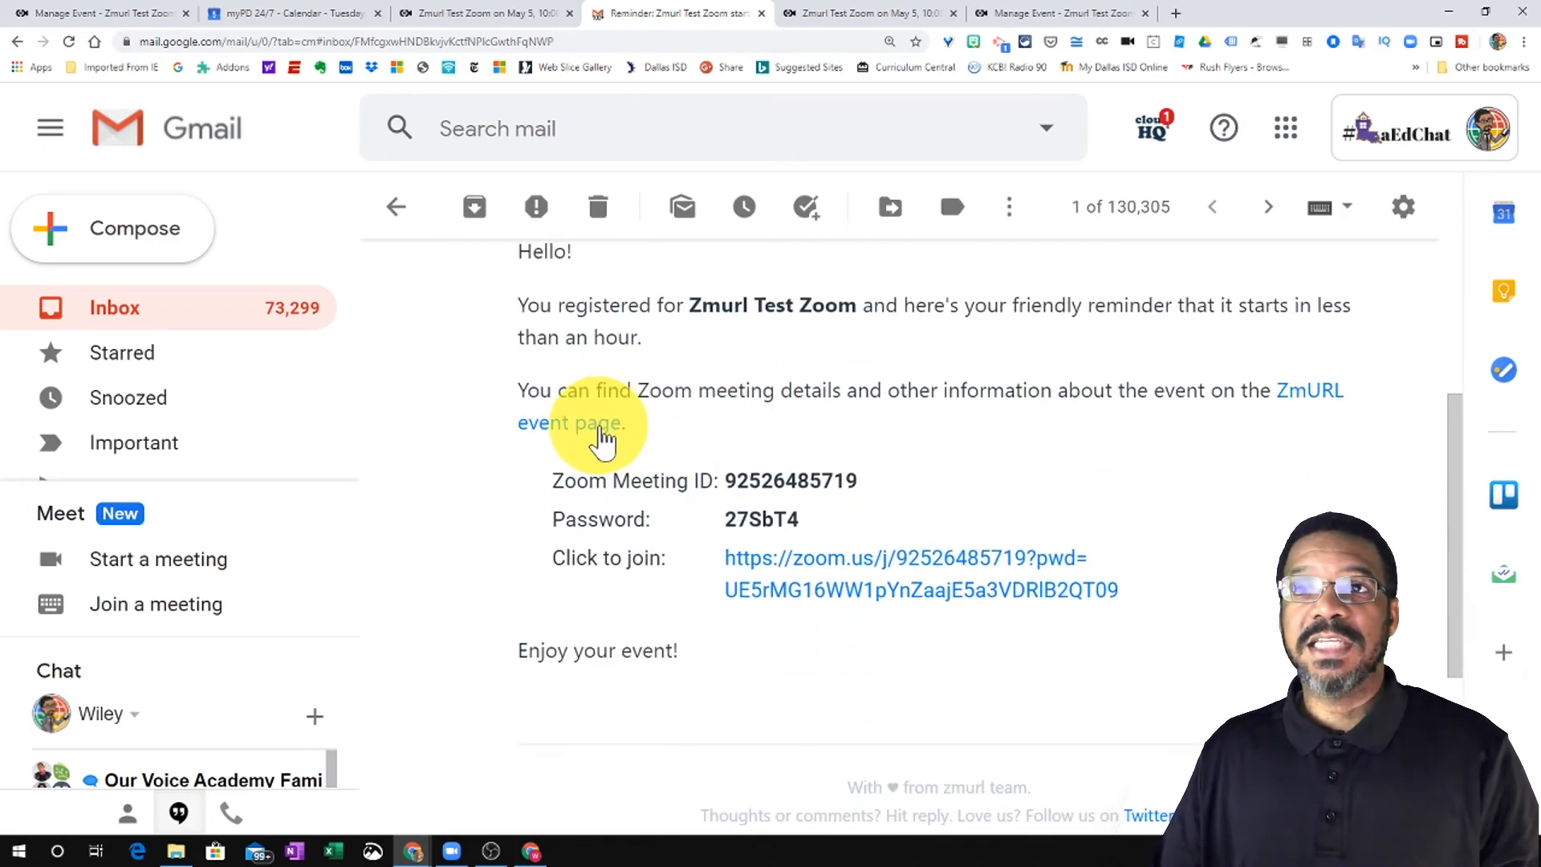